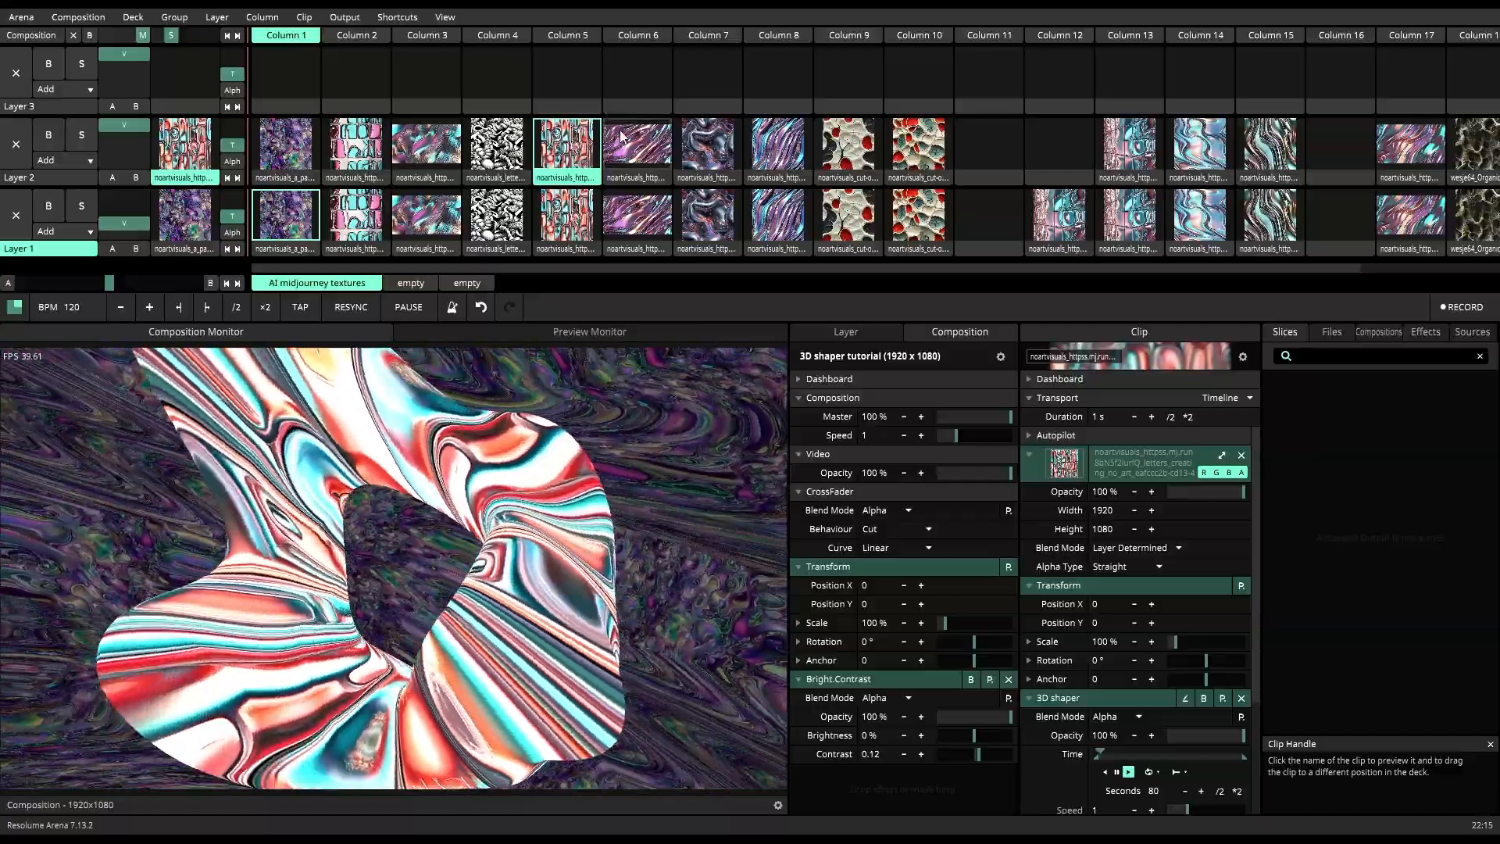
Step: Play the layer 2 clips in columns 6 through 10 one by one, ending on the column 1 clip
left_click(647, 137)
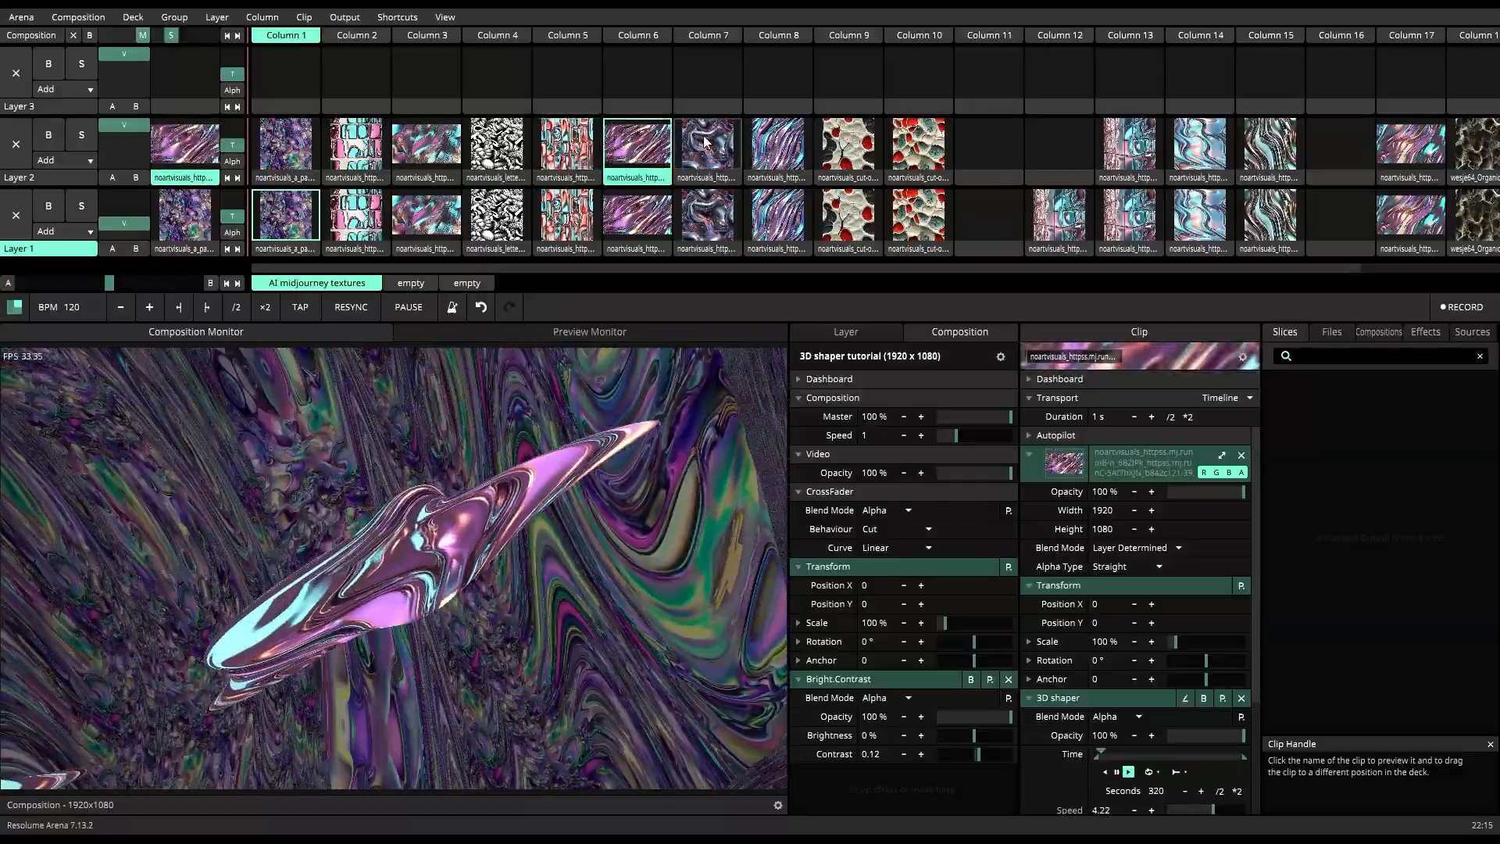
left_click(706, 142)
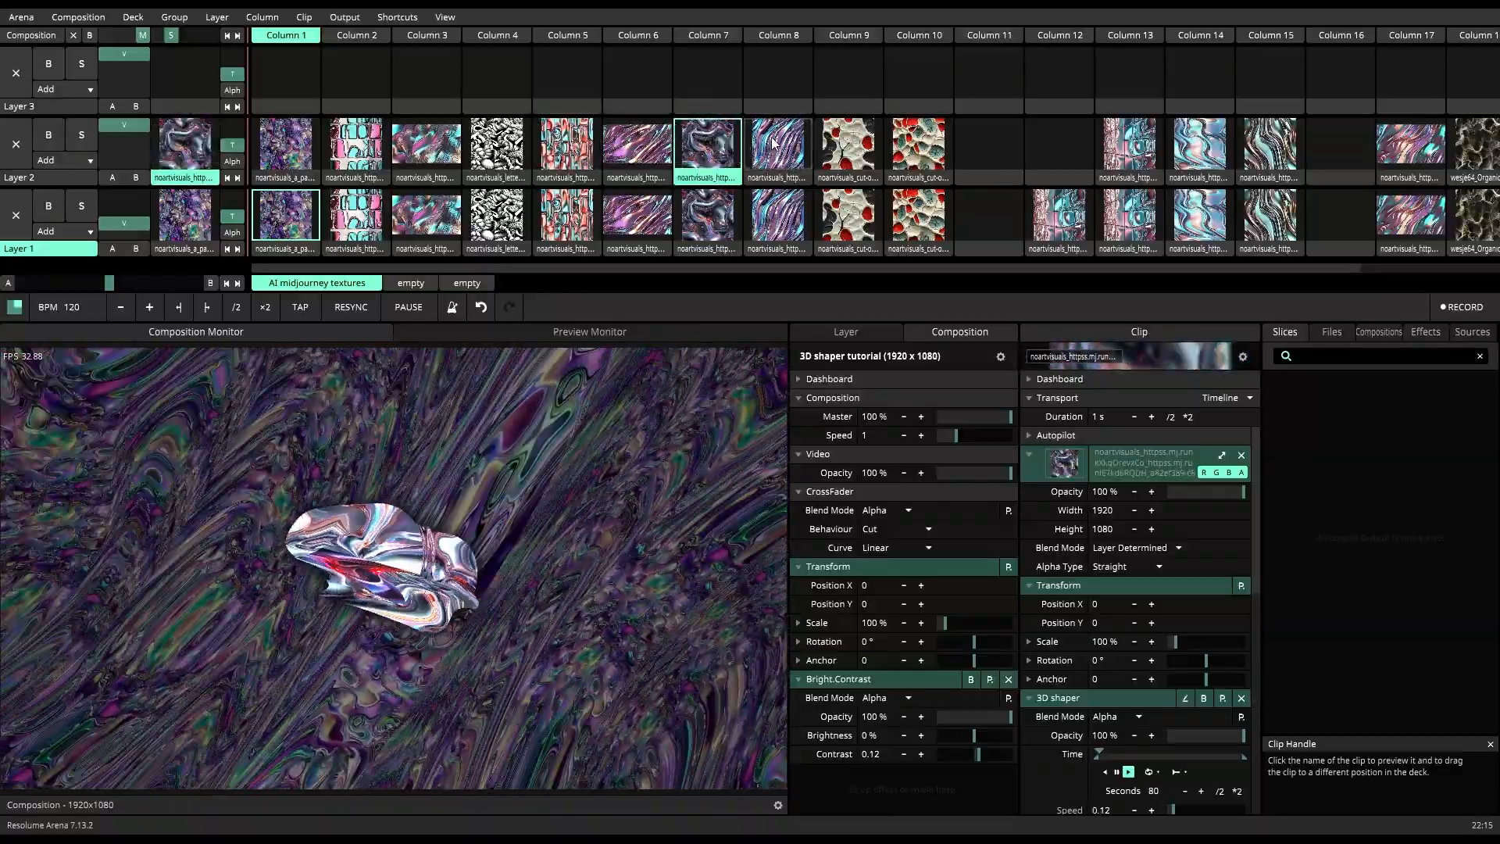
left_click(776, 143)
left_click(848, 141)
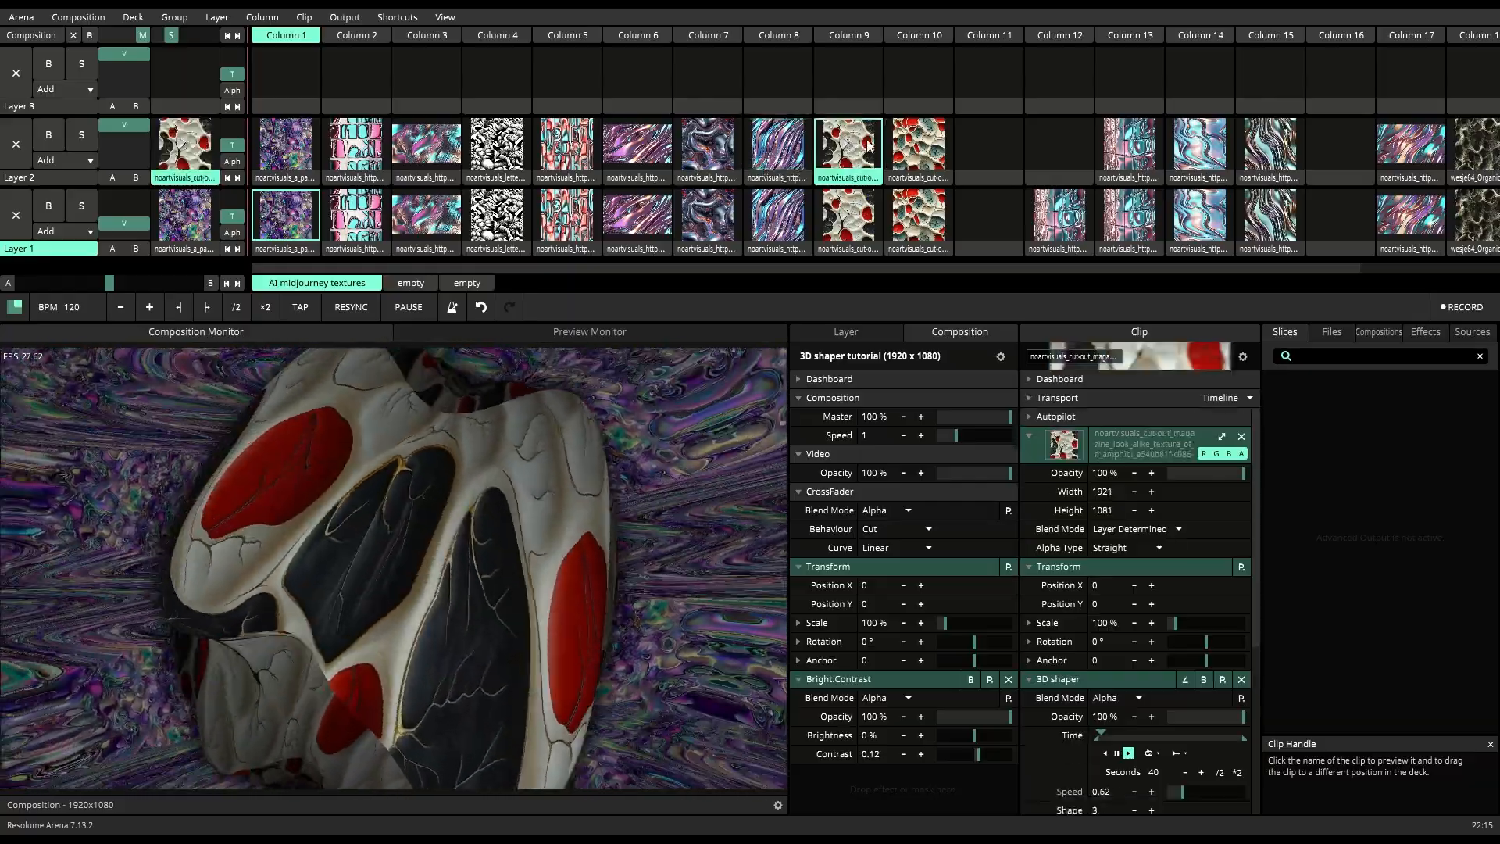
left_click(923, 148)
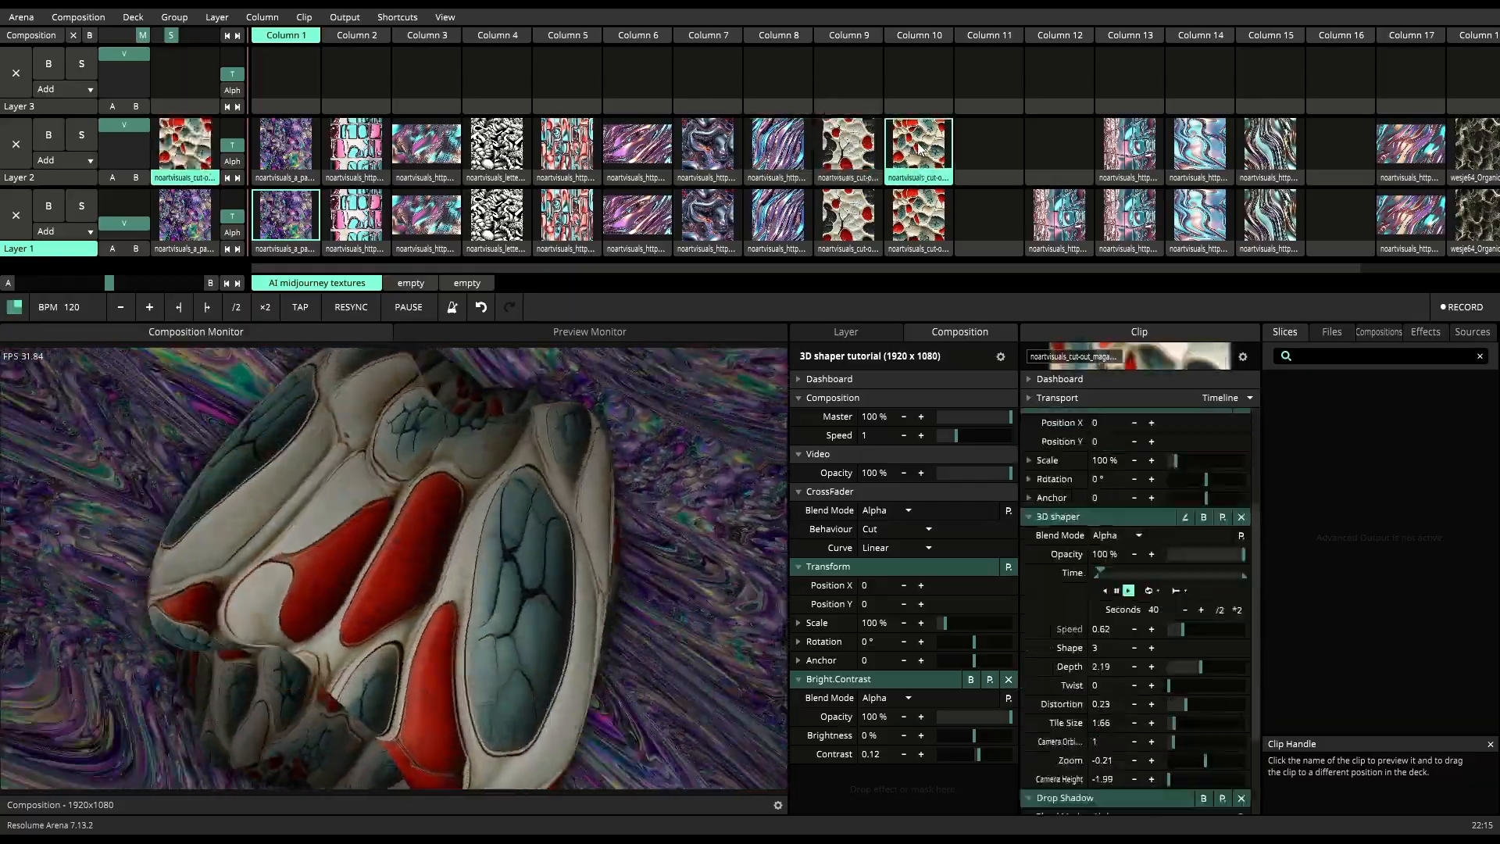
left_click(286, 146)
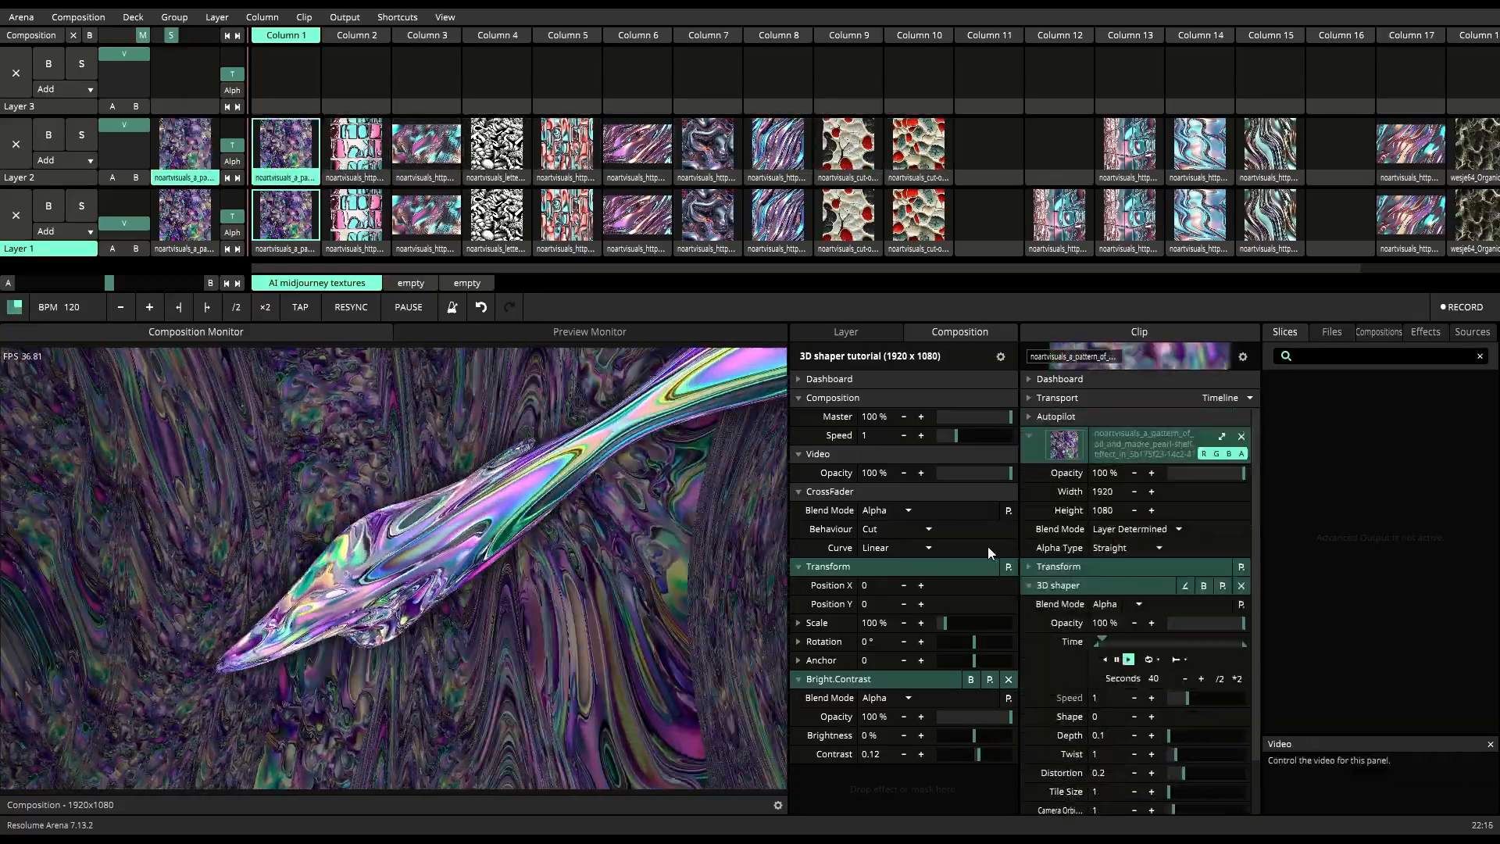
Step: Clear layer 1 and set Twist and Distortion to 0 in the layer 2 clip's 3D shaper effect
scroll(1258, 598, "down", 2)
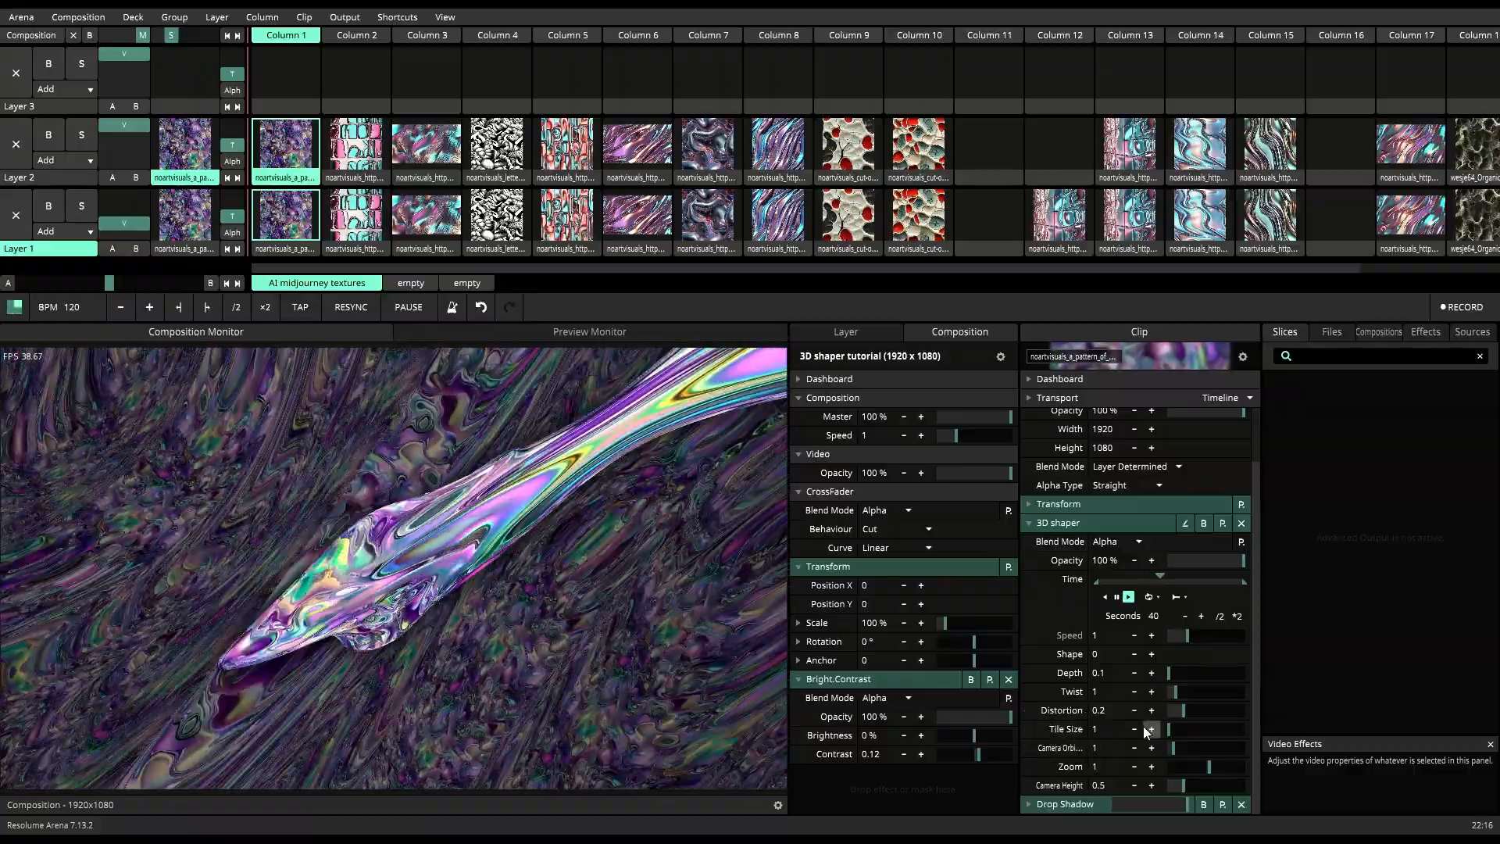
left_click_drag(1169, 731, 1182, 729)
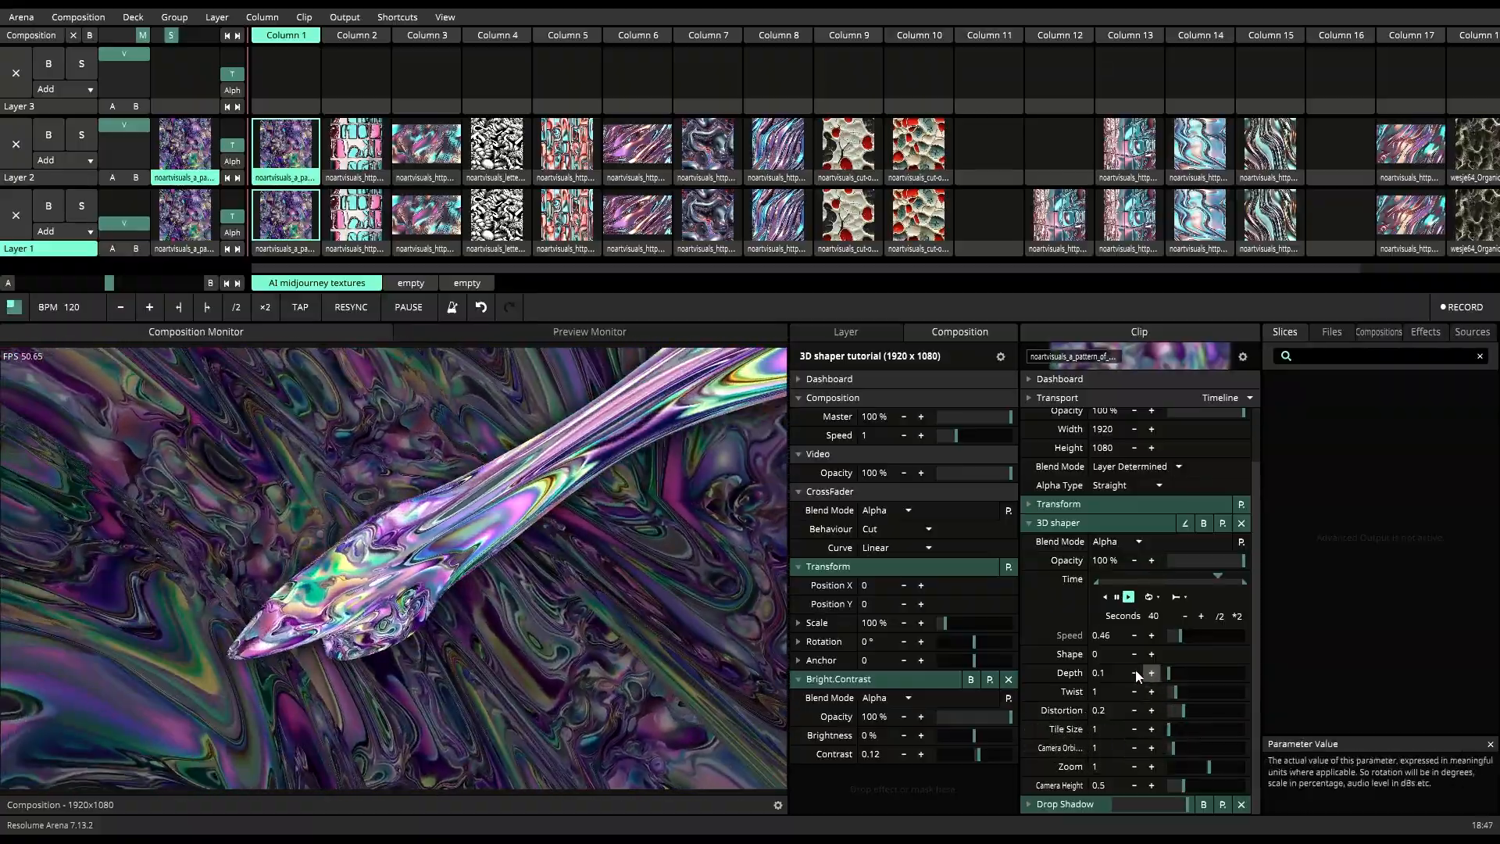
left_click(17, 222)
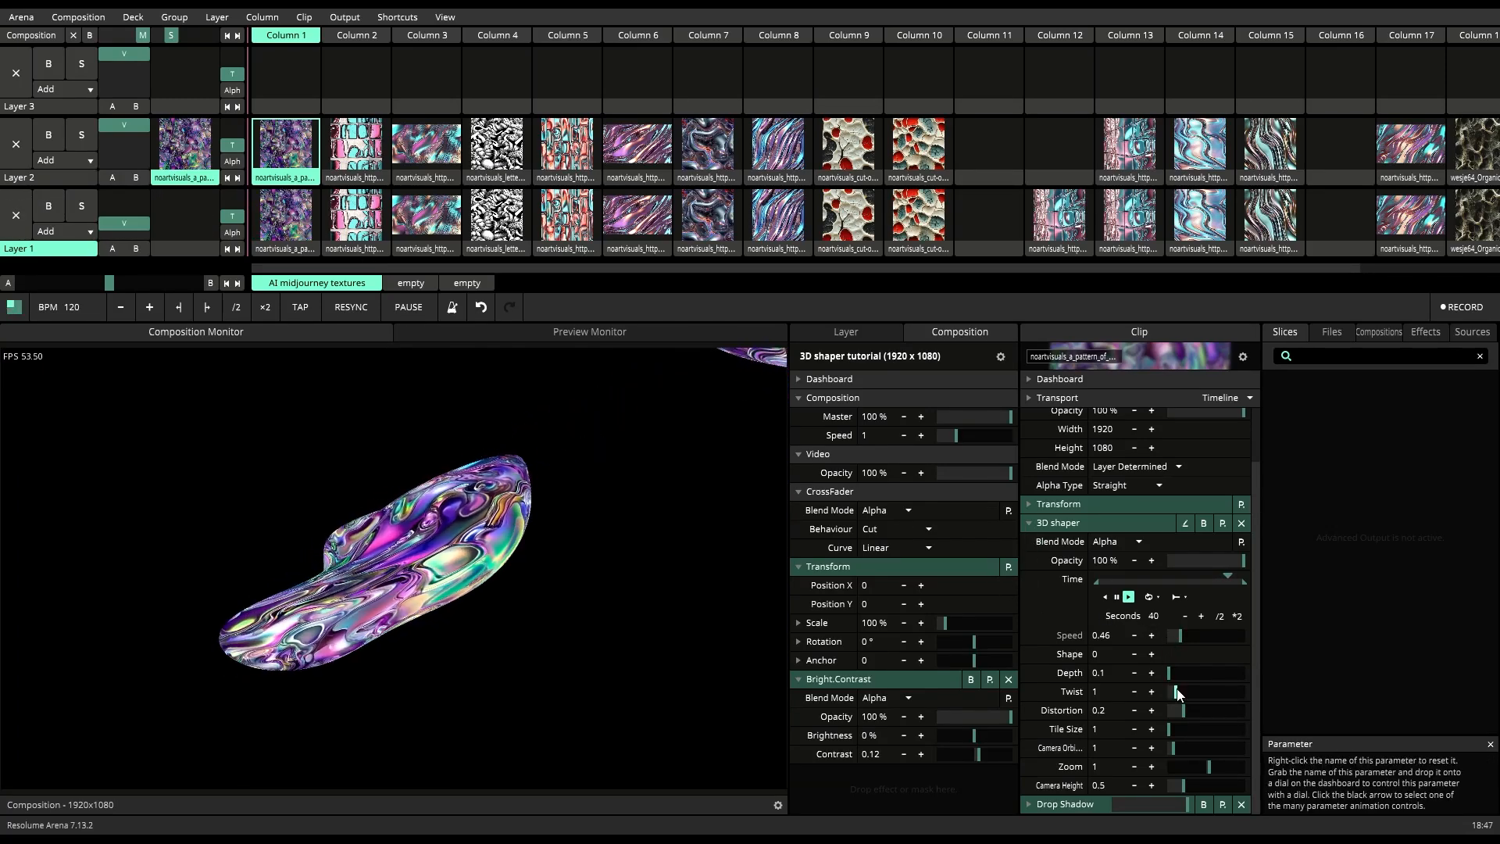
left_click_drag(1188, 713, 1144, 713)
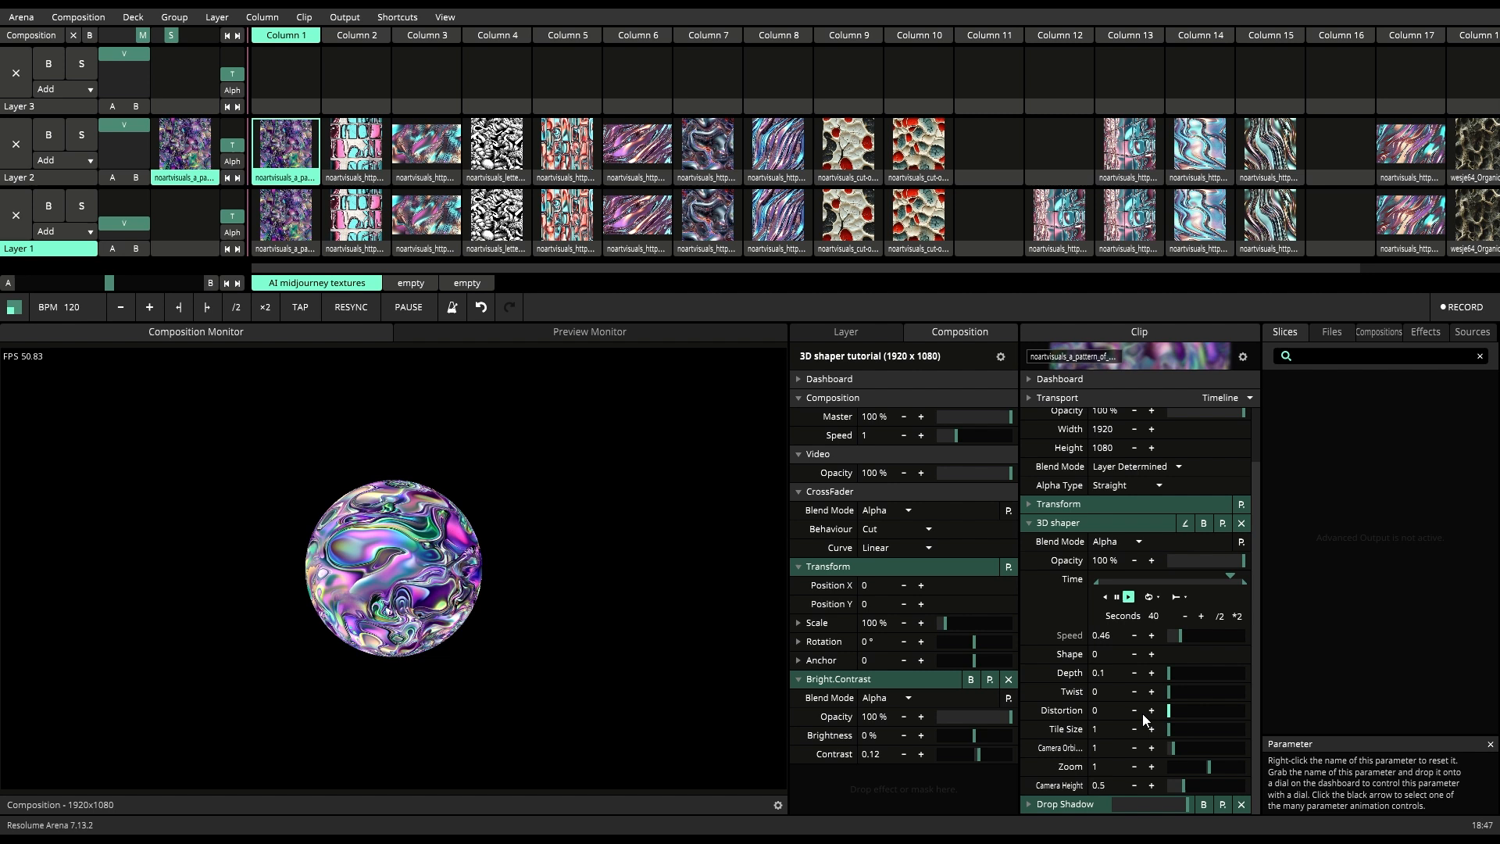
Step: Step the 3D shaper's Shape value from 0 up to 5 to compare the available shapes
left_click(1151, 653)
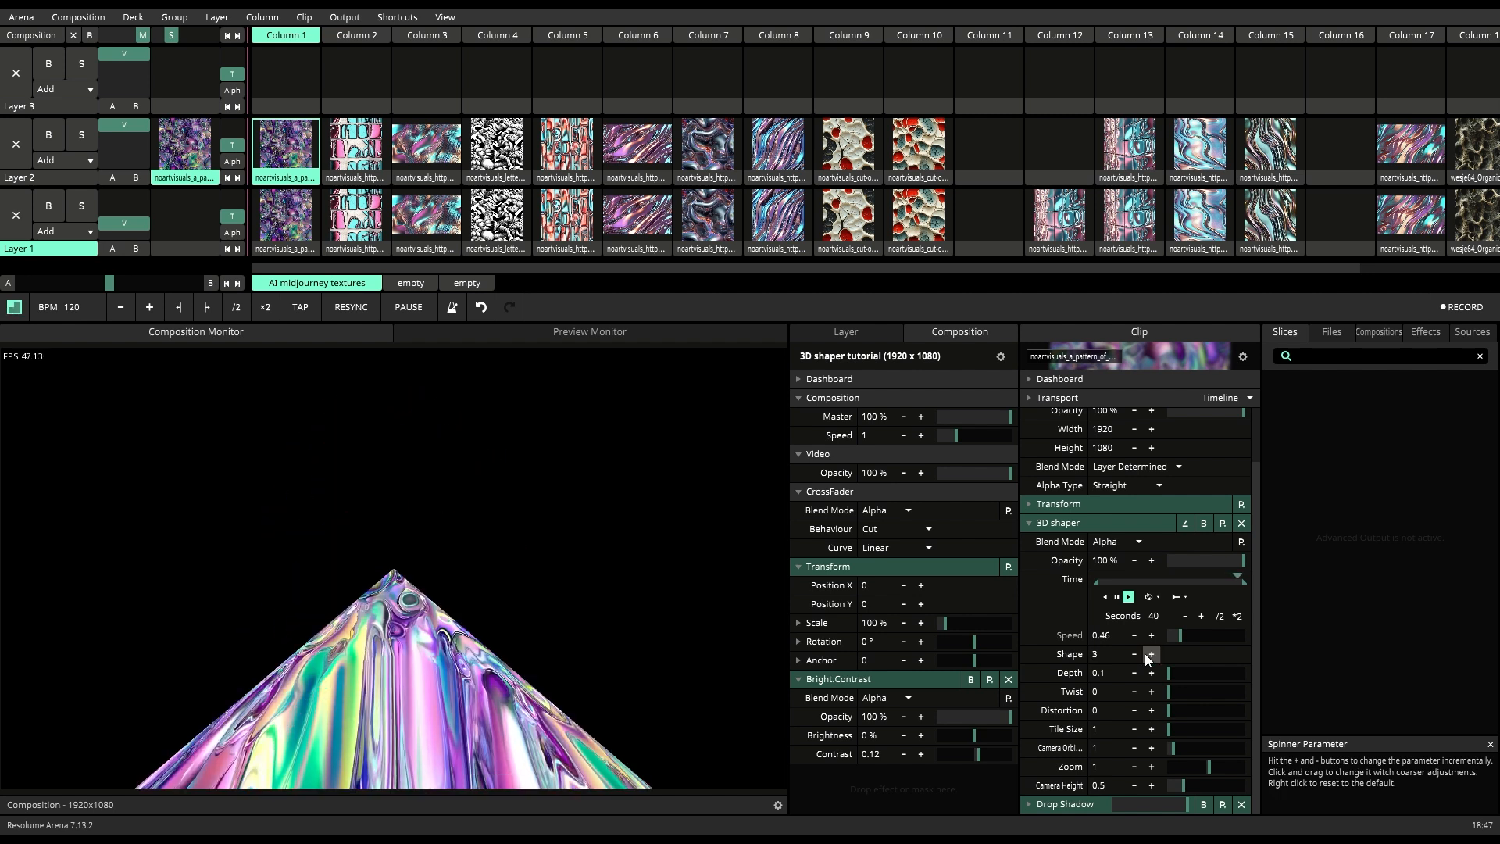
left_click(1150, 653)
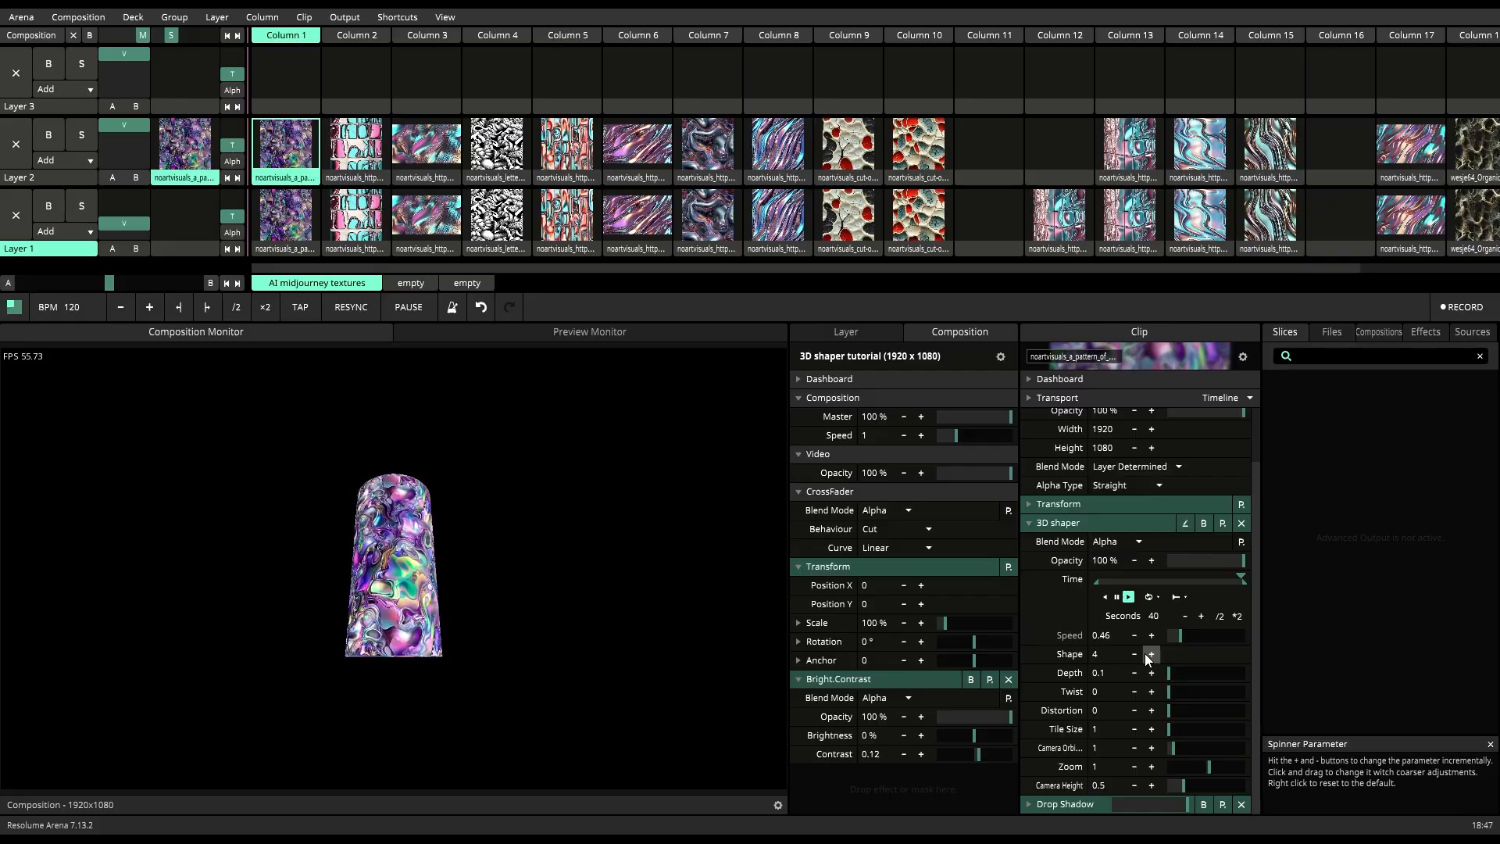
left_click(1150, 653)
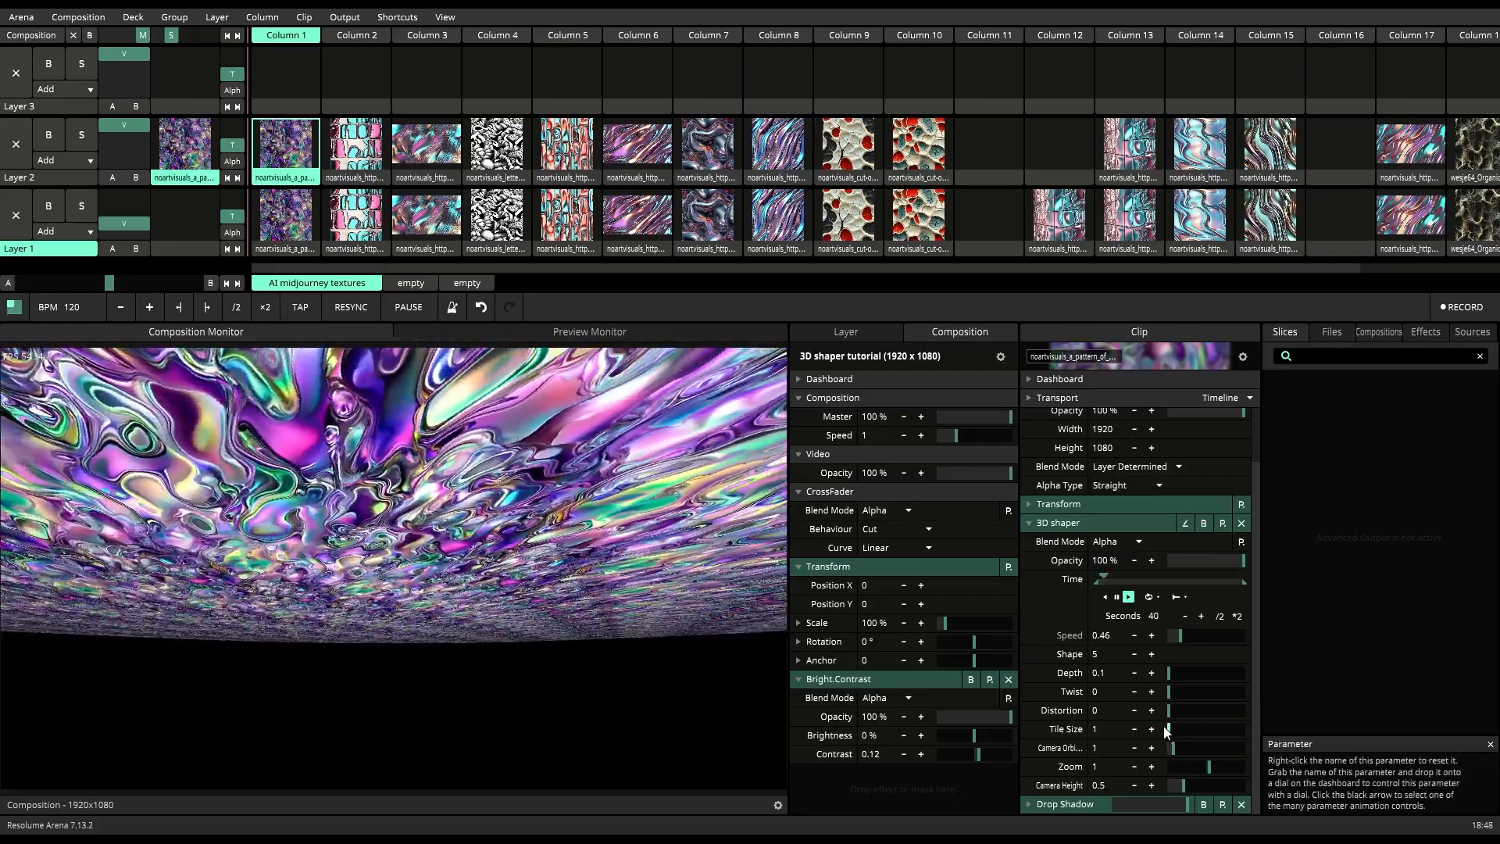
Step: Step Shape back down to 0 while trying a larger Tile Size, and return Tile Size to 1
left_click(1135, 654)
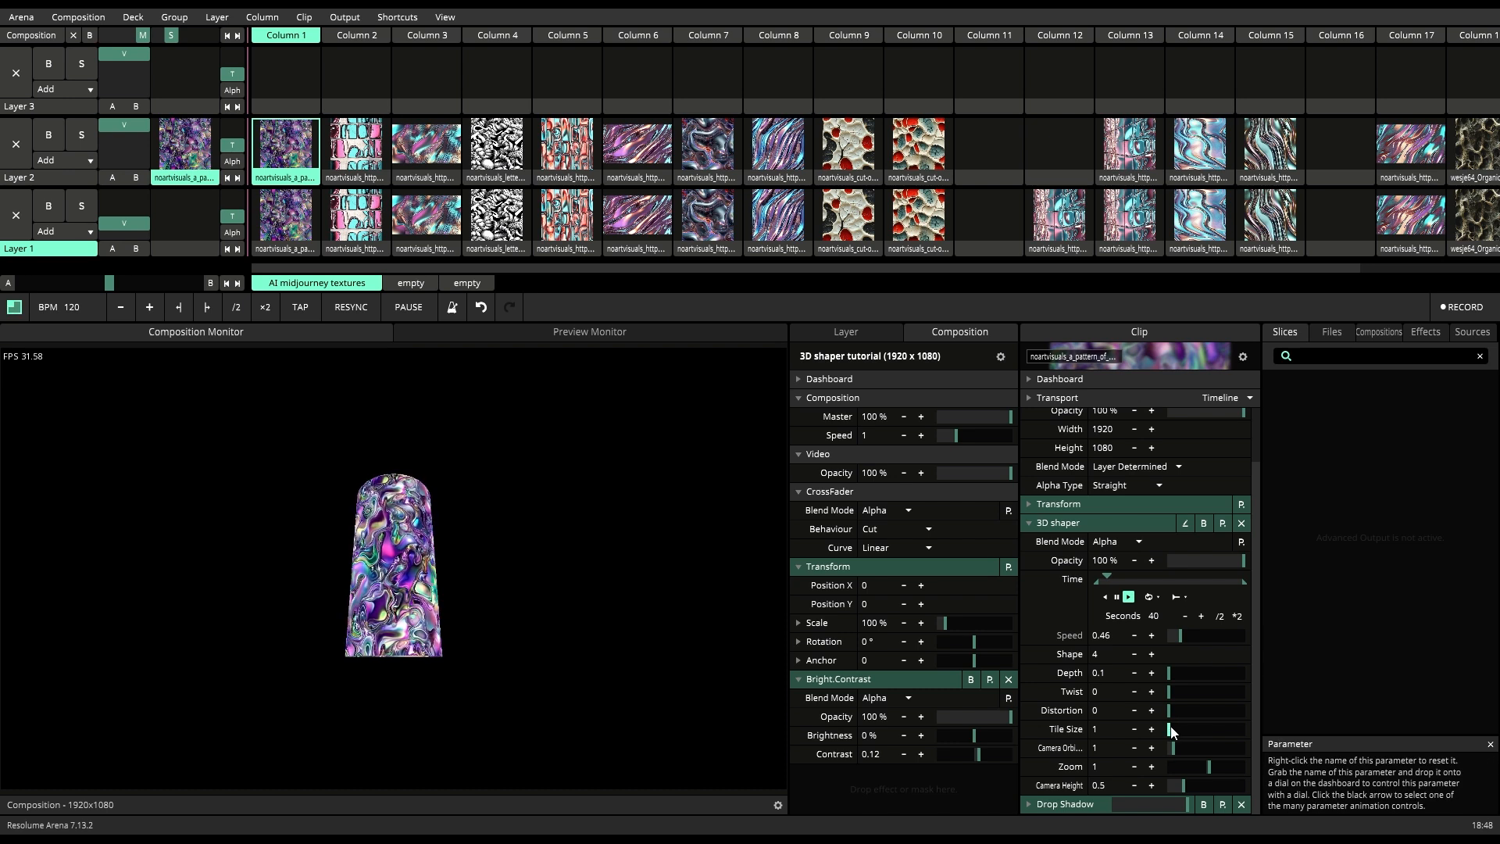
left_click(1135, 654)
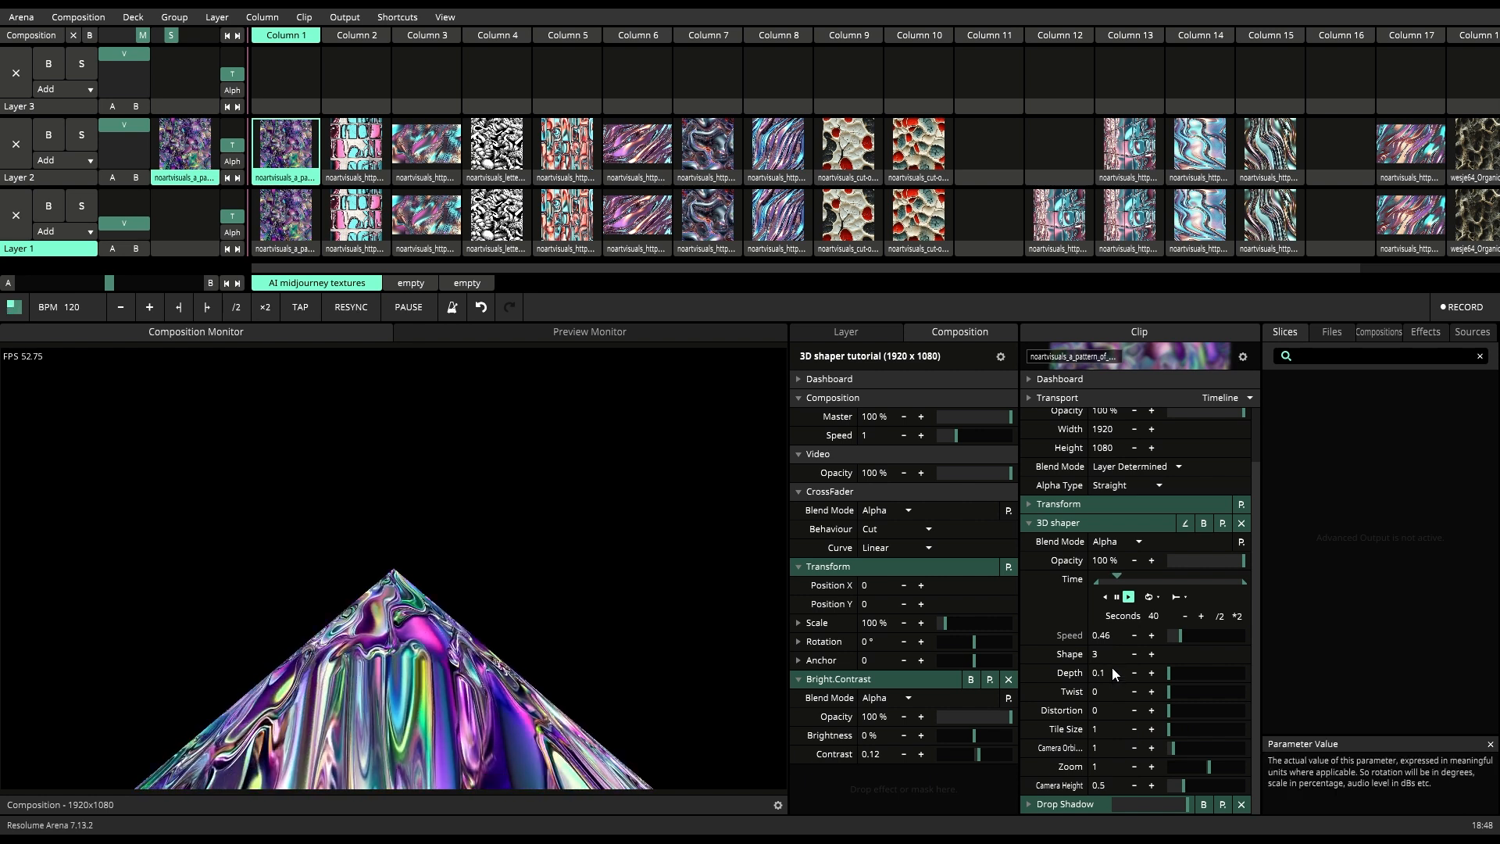
left_click(1135, 654)
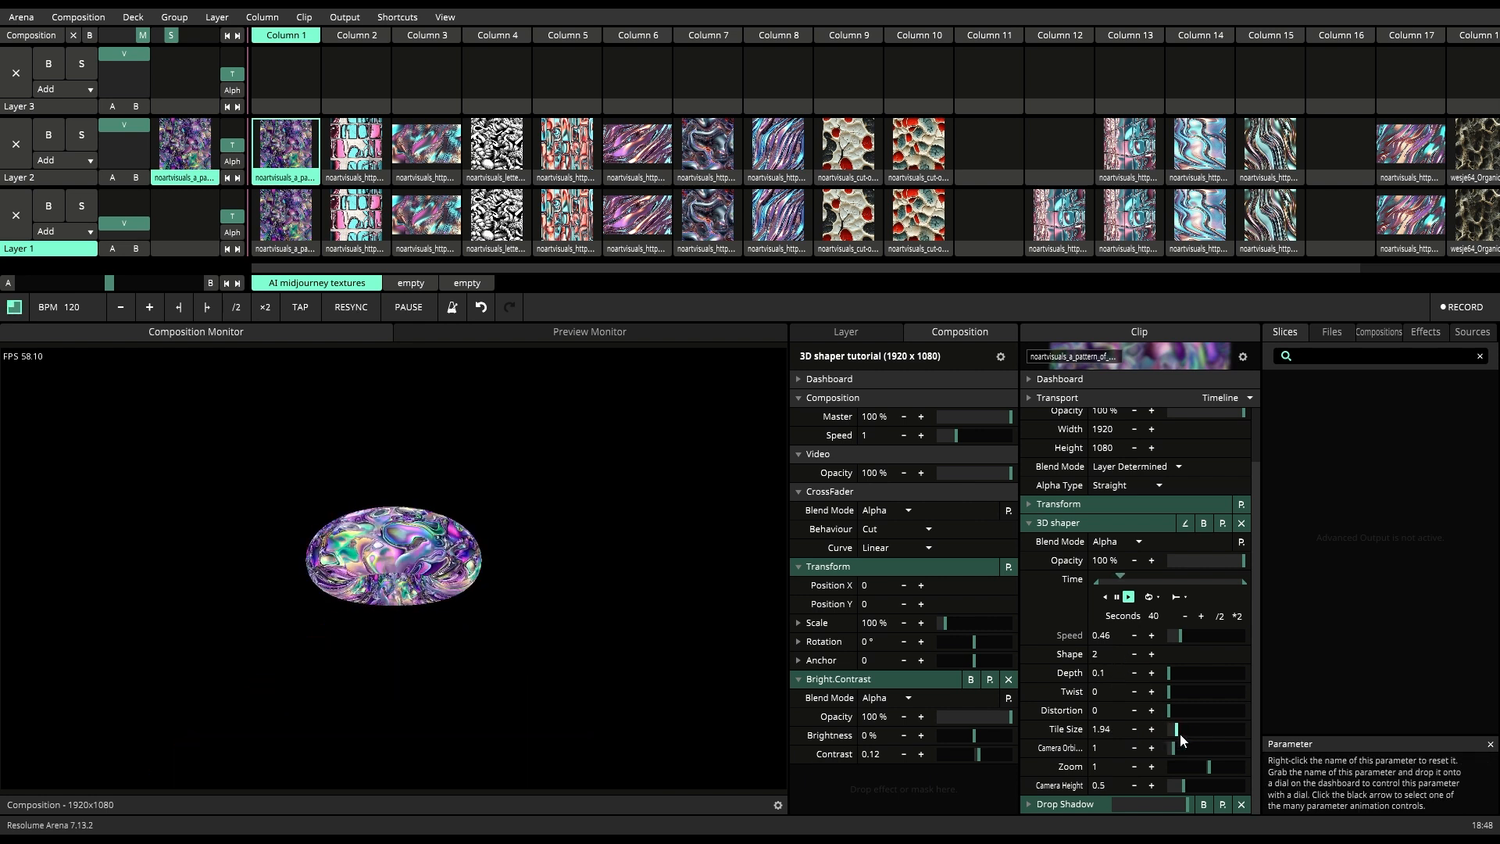
left_click(1135, 654)
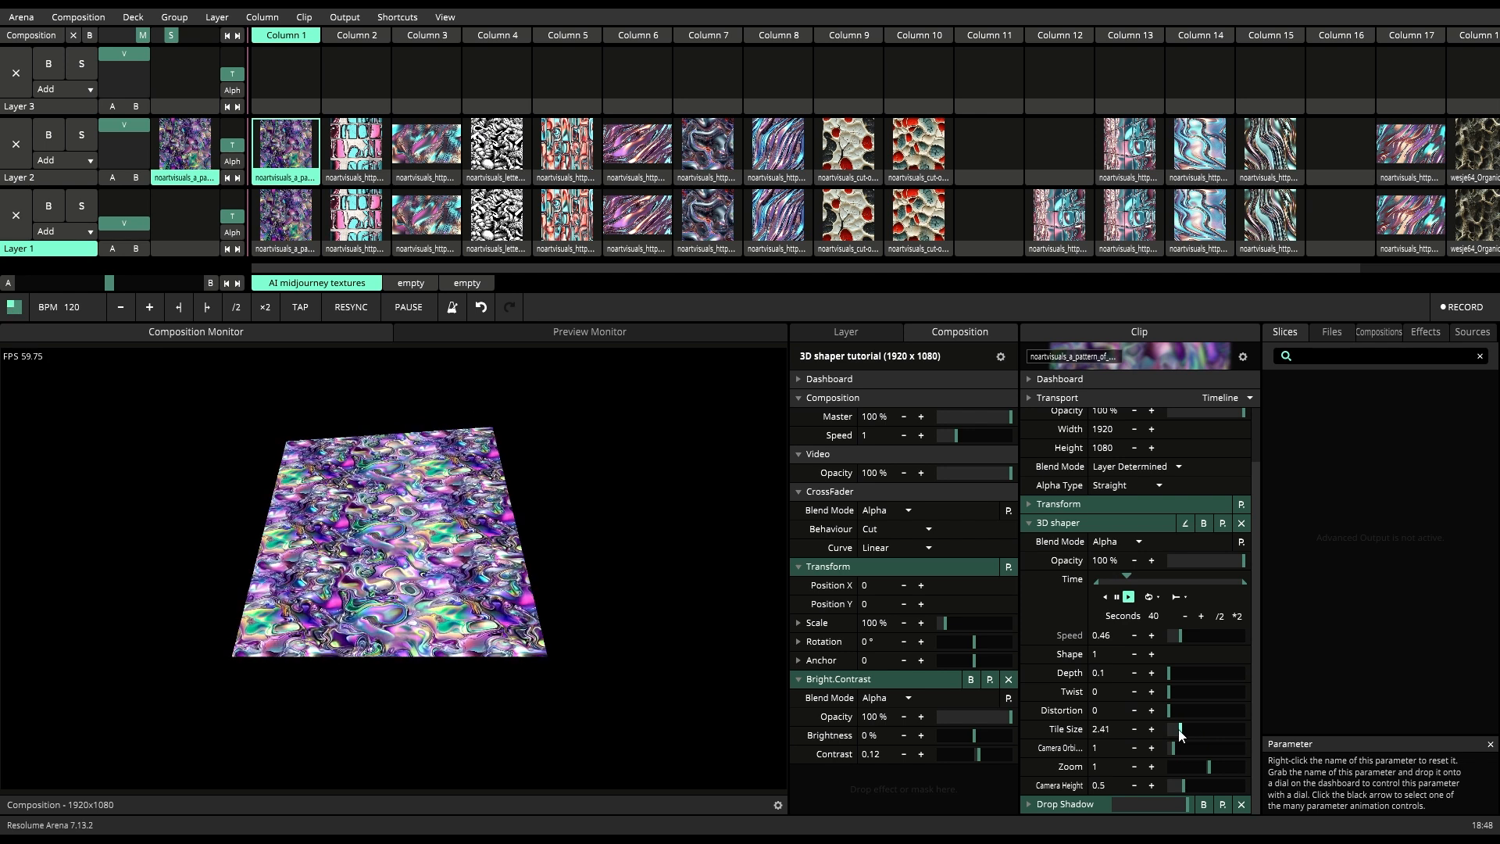
left_click(1134, 658)
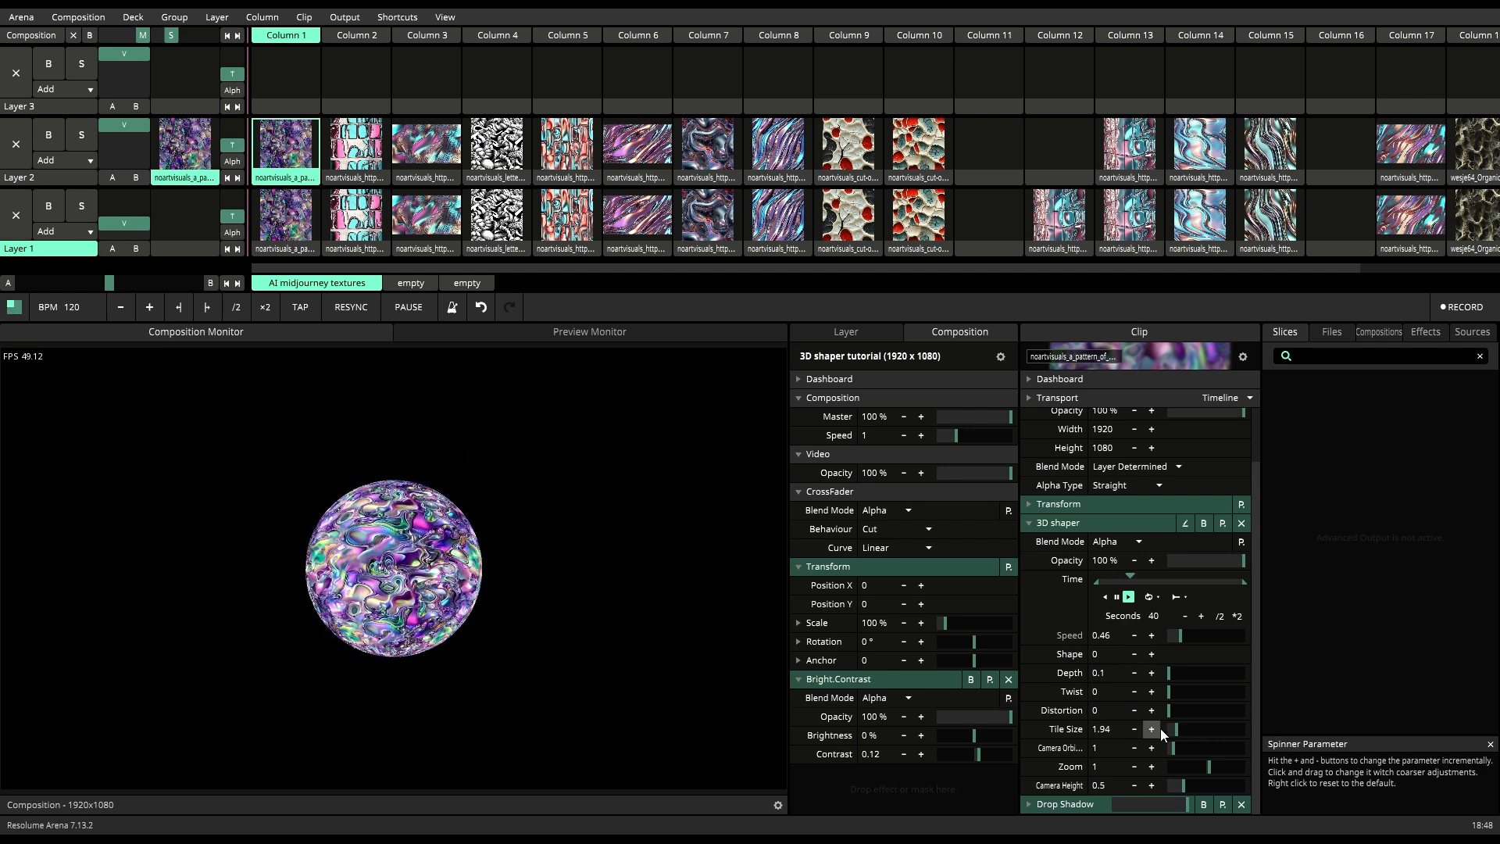
left_click_drag(1178, 732, 1152, 732)
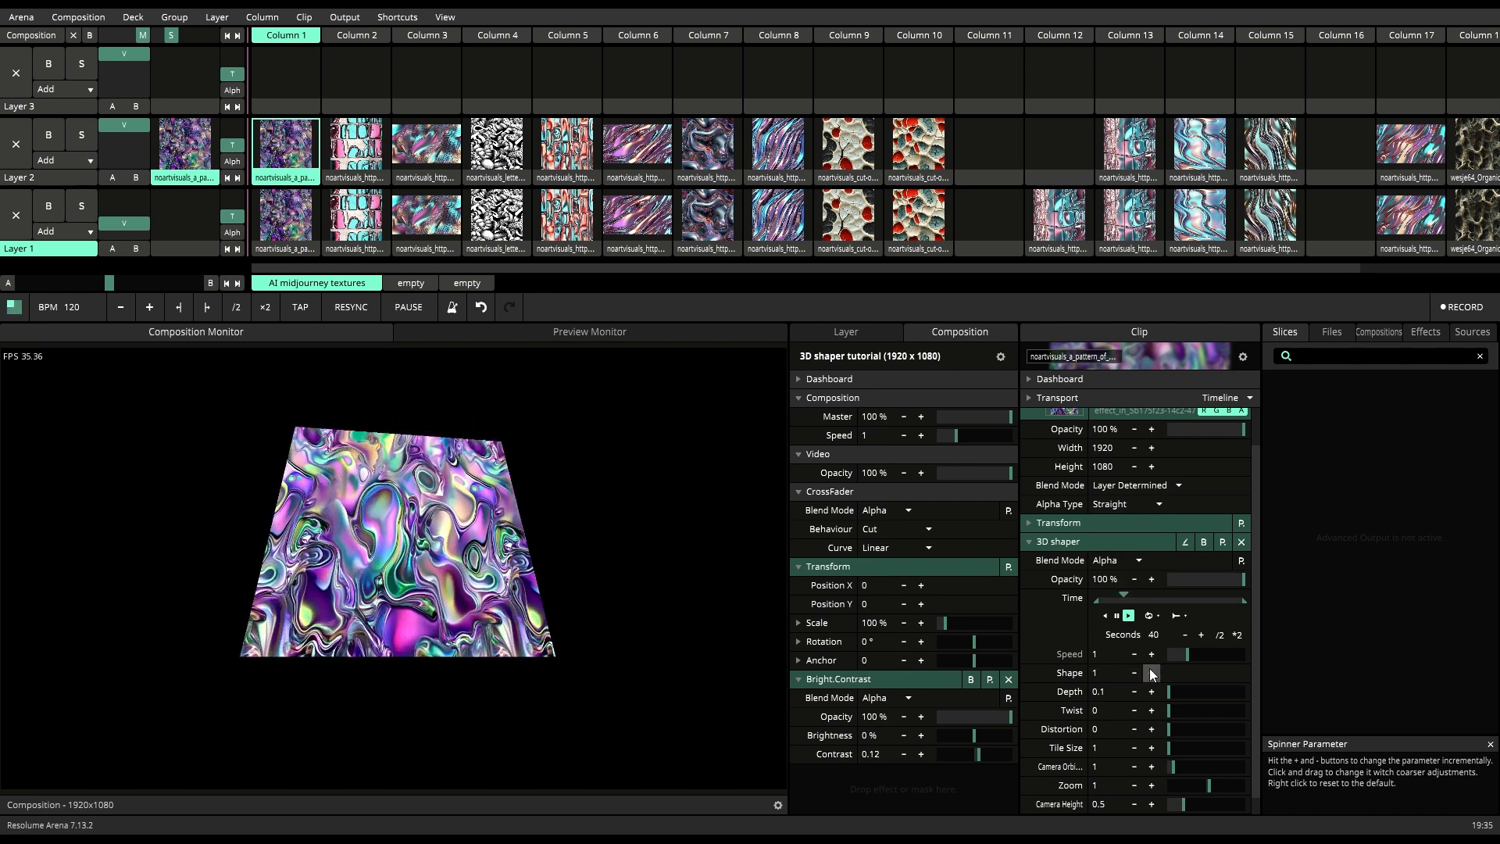
Step: Cycle the 3D shaper's Shape up to 5, back down through the lower shapes, and up to 5 again
left_click(1151, 672)
left_click(1152, 673)
left_click(1151, 673)
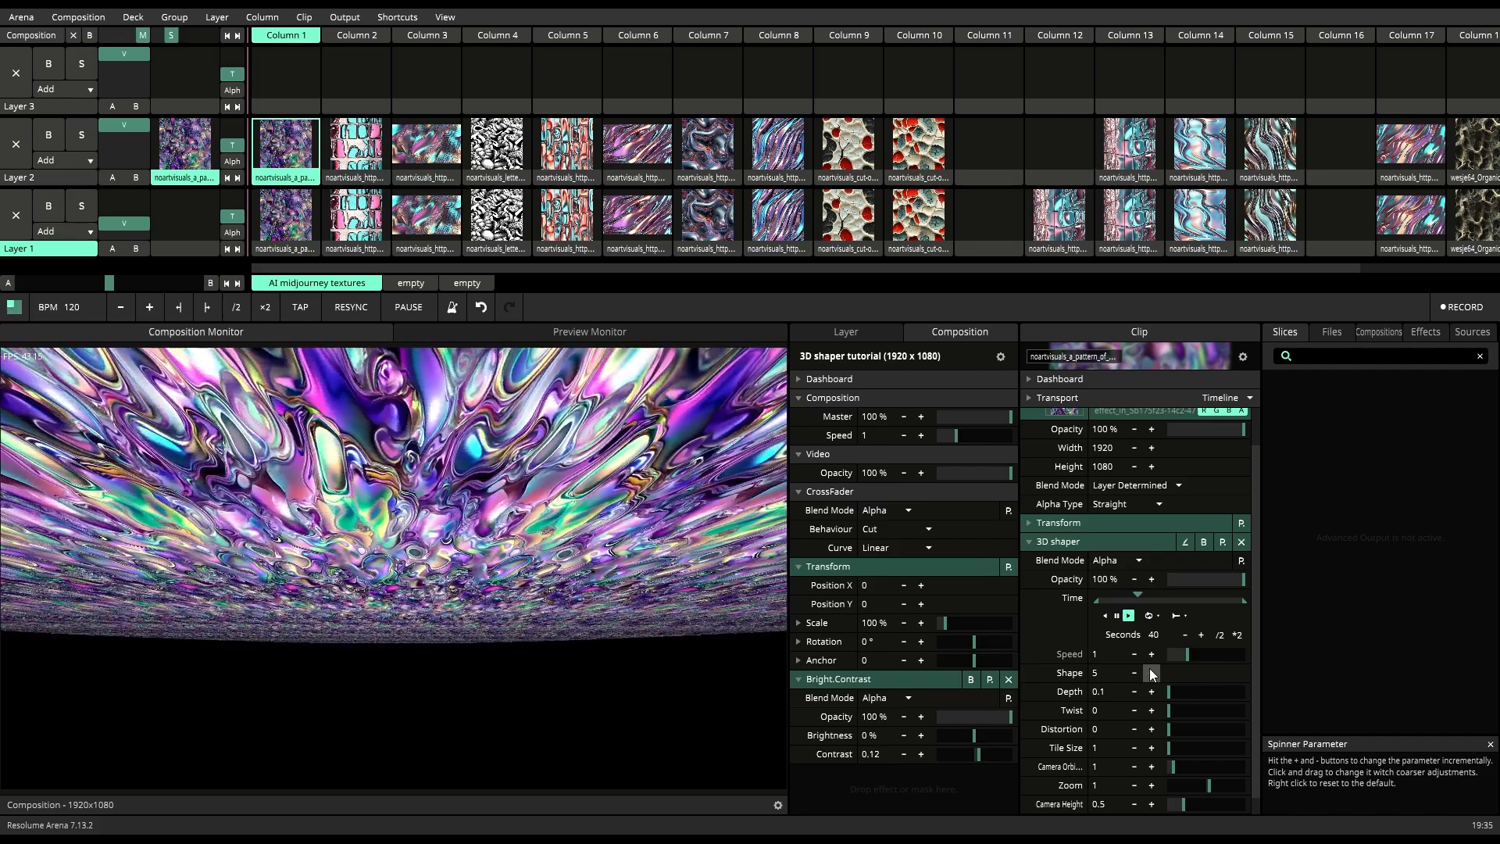
left_click(1134, 673)
left_click(1134, 672)
left_click(1134, 673)
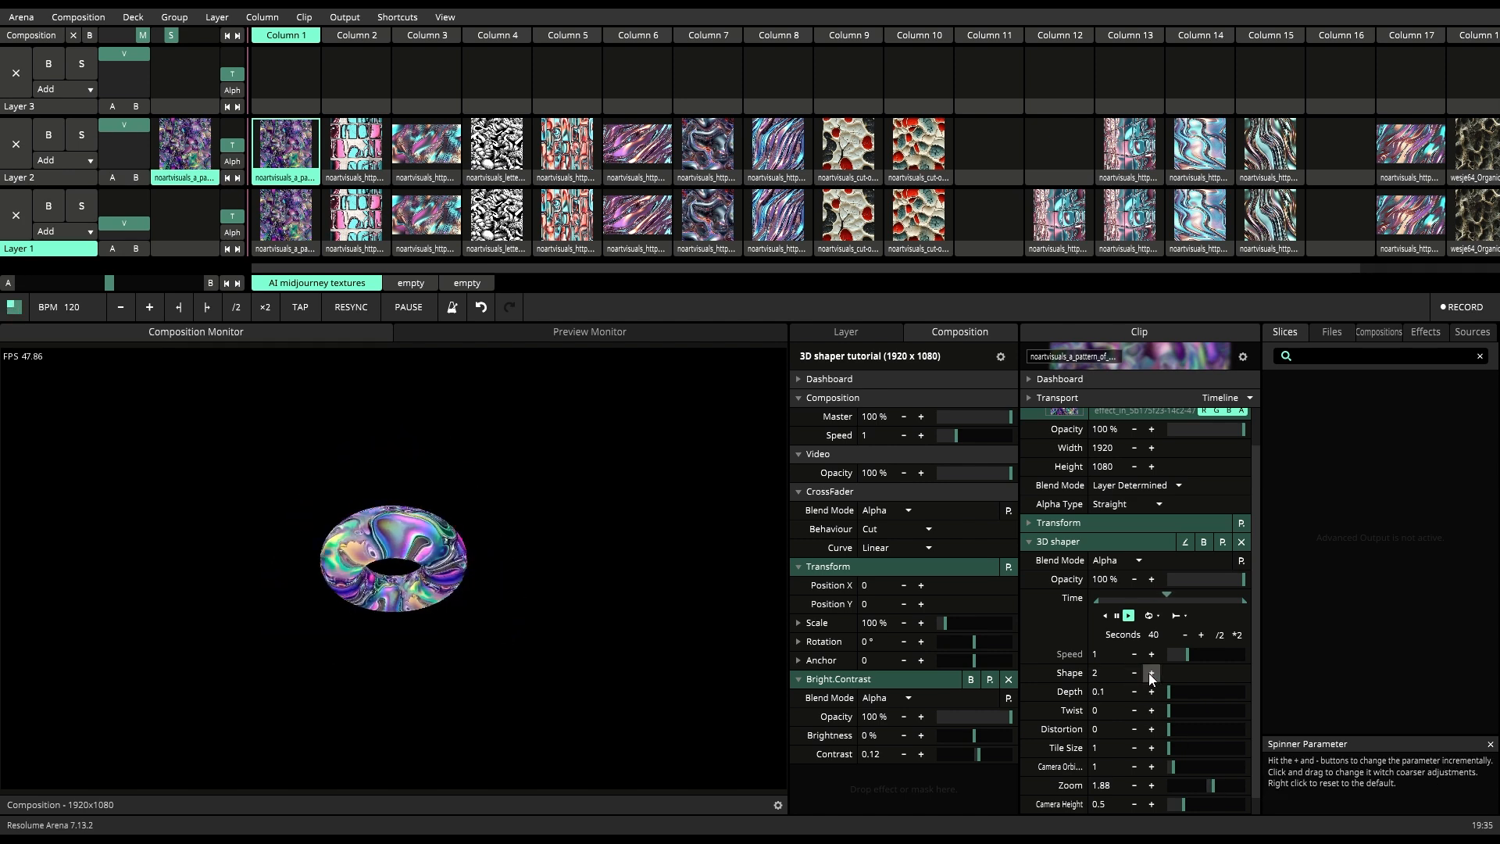
left_click(1150, 673)
left_click(1150, 673)
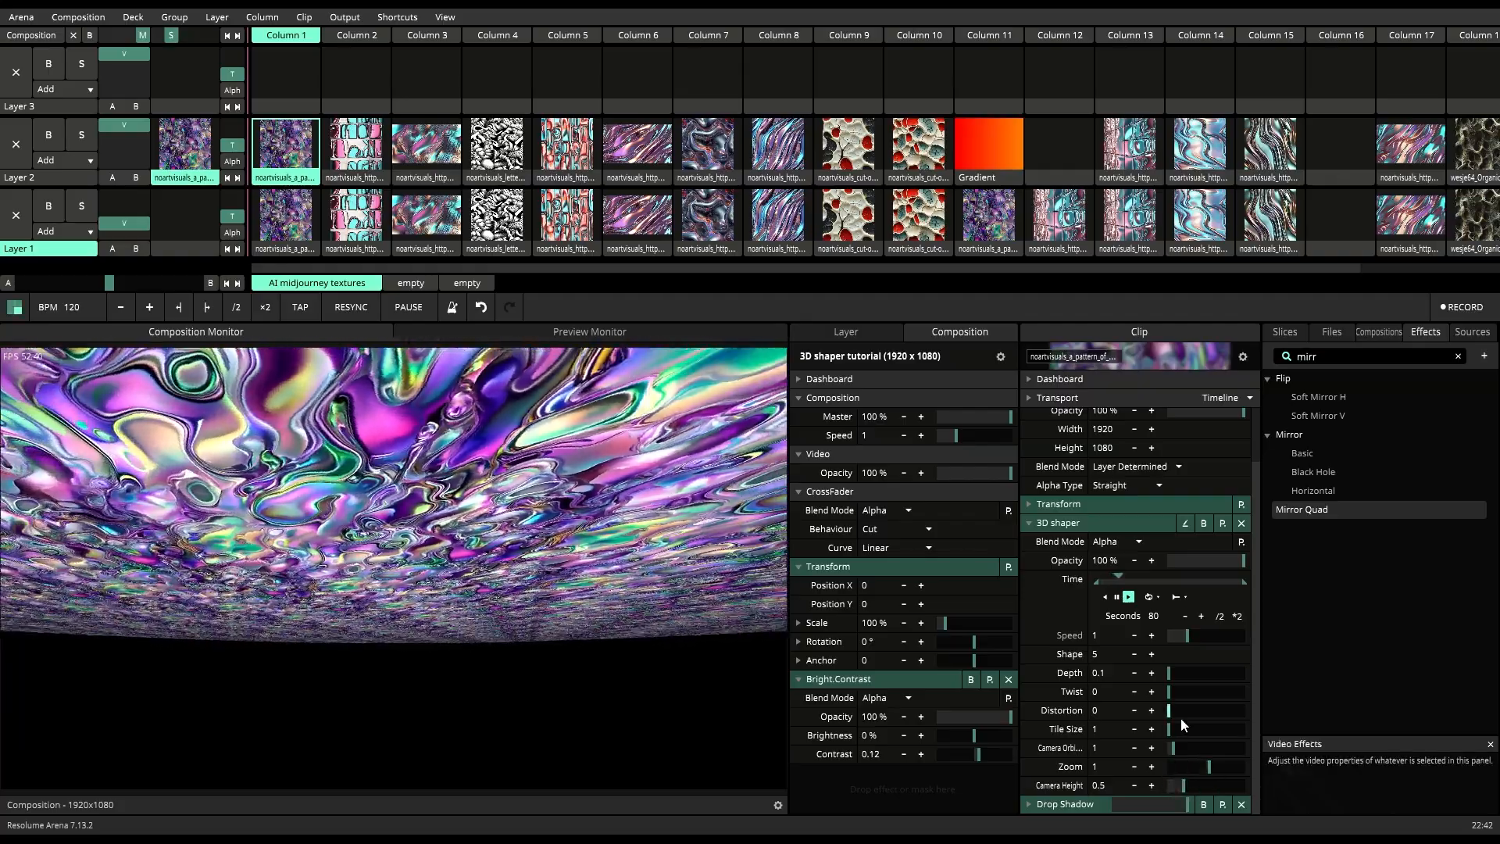
Step: Lower the Camera Height to -1.99 and raise Twist to 2.29, Distortion to 0.21 and Tile Size to about 2.69
left_click_drag(1188, 786, 1170, 786)
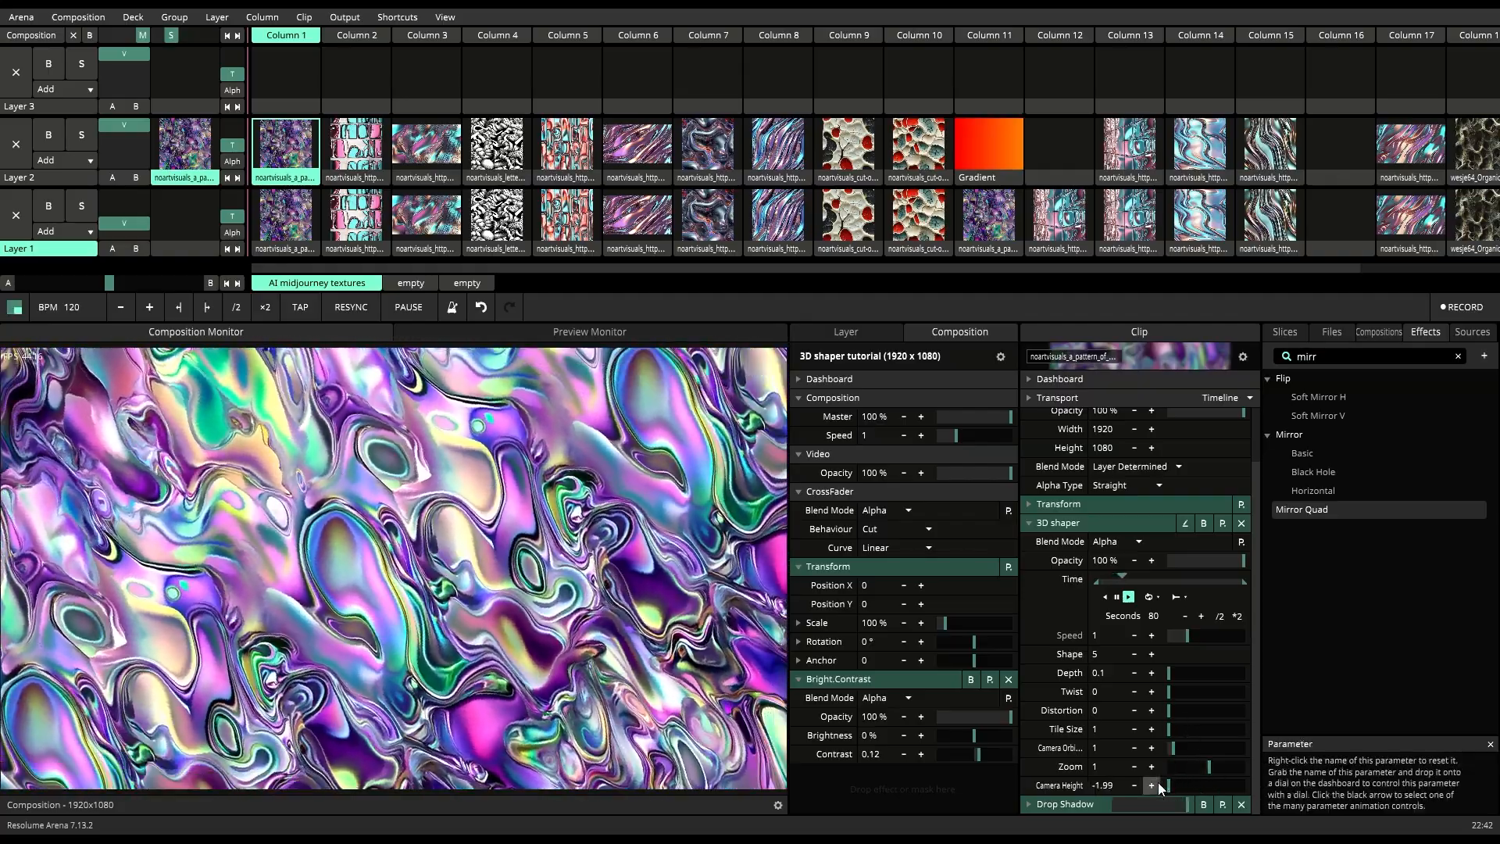
left_click_drag(1169, 697, 1184, 715)
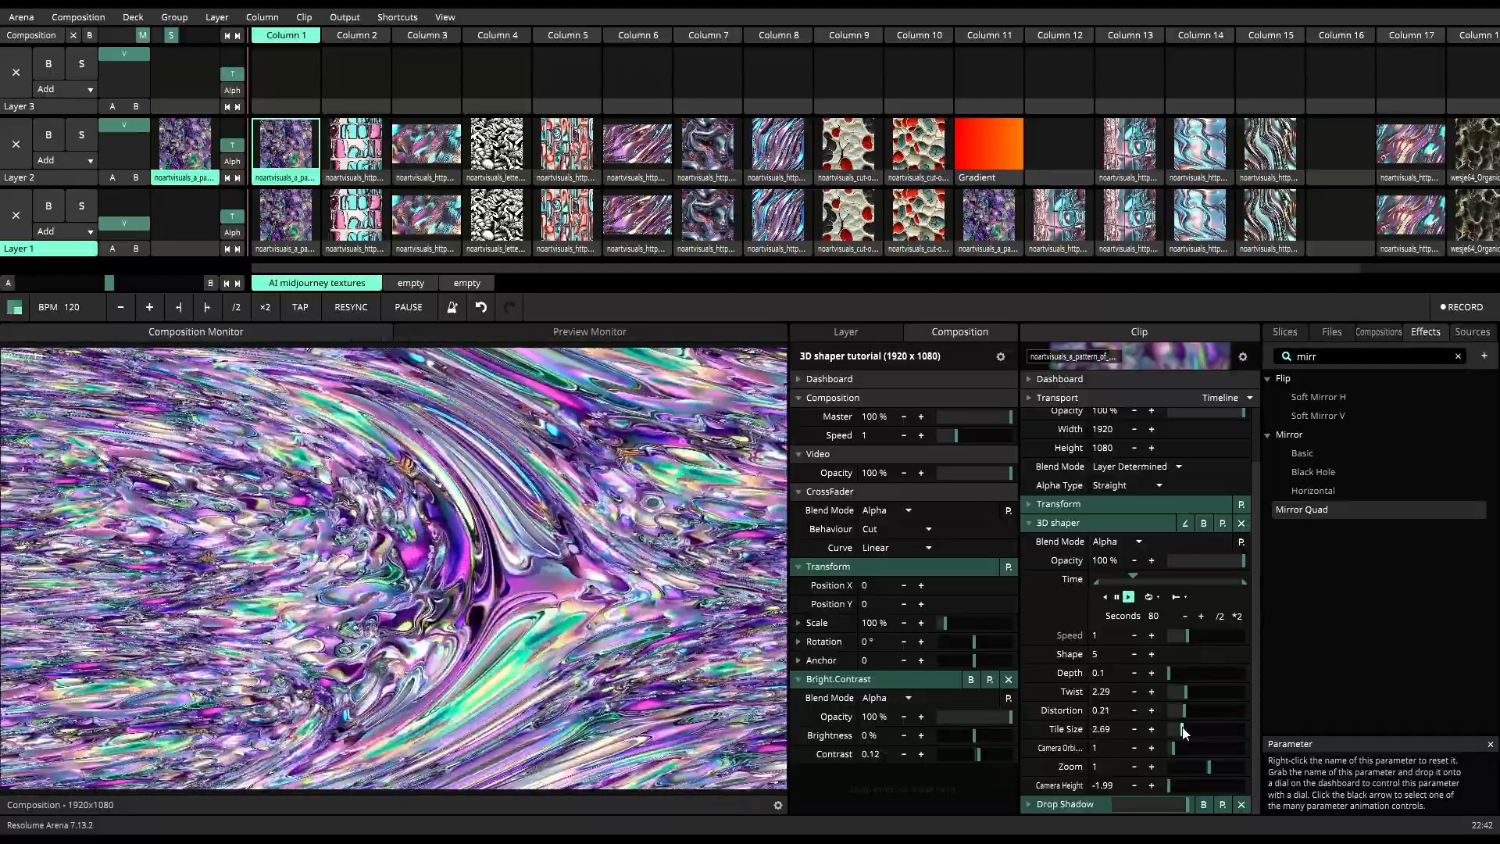
Step: Set the 3D shaper's Twist to 1, Distortion to 0.2, Tile Size to 1, Camera Height to 0.5 and Shape to 0
left_click_drag(1189, 692, 1188, 711)
scroll(1187, 713, "up", 2)
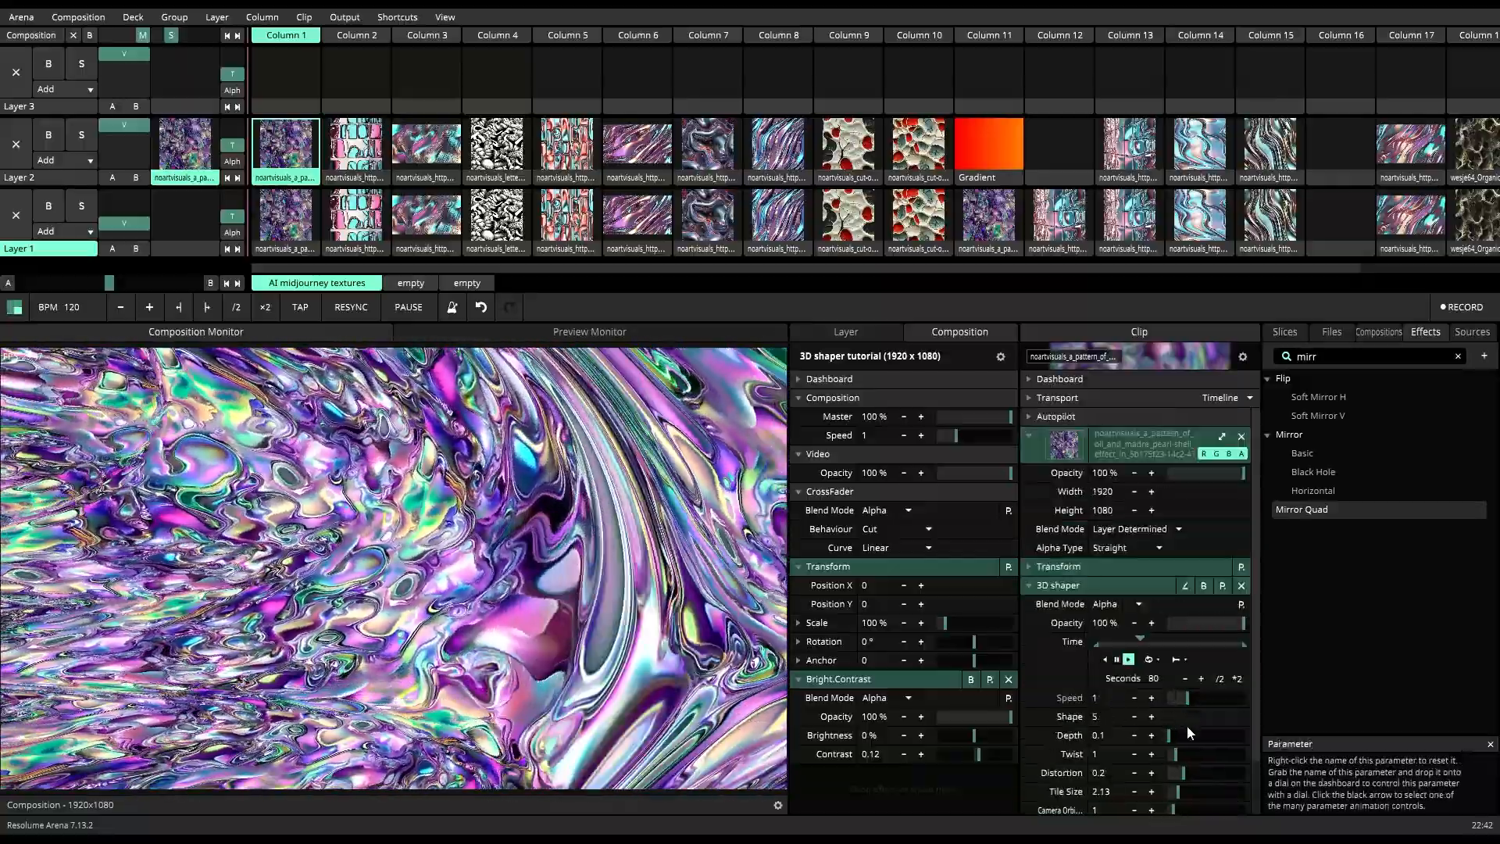
scroll(1191, 759, "down", 2)
left_click_drag(1185, 728, 1177, 728)
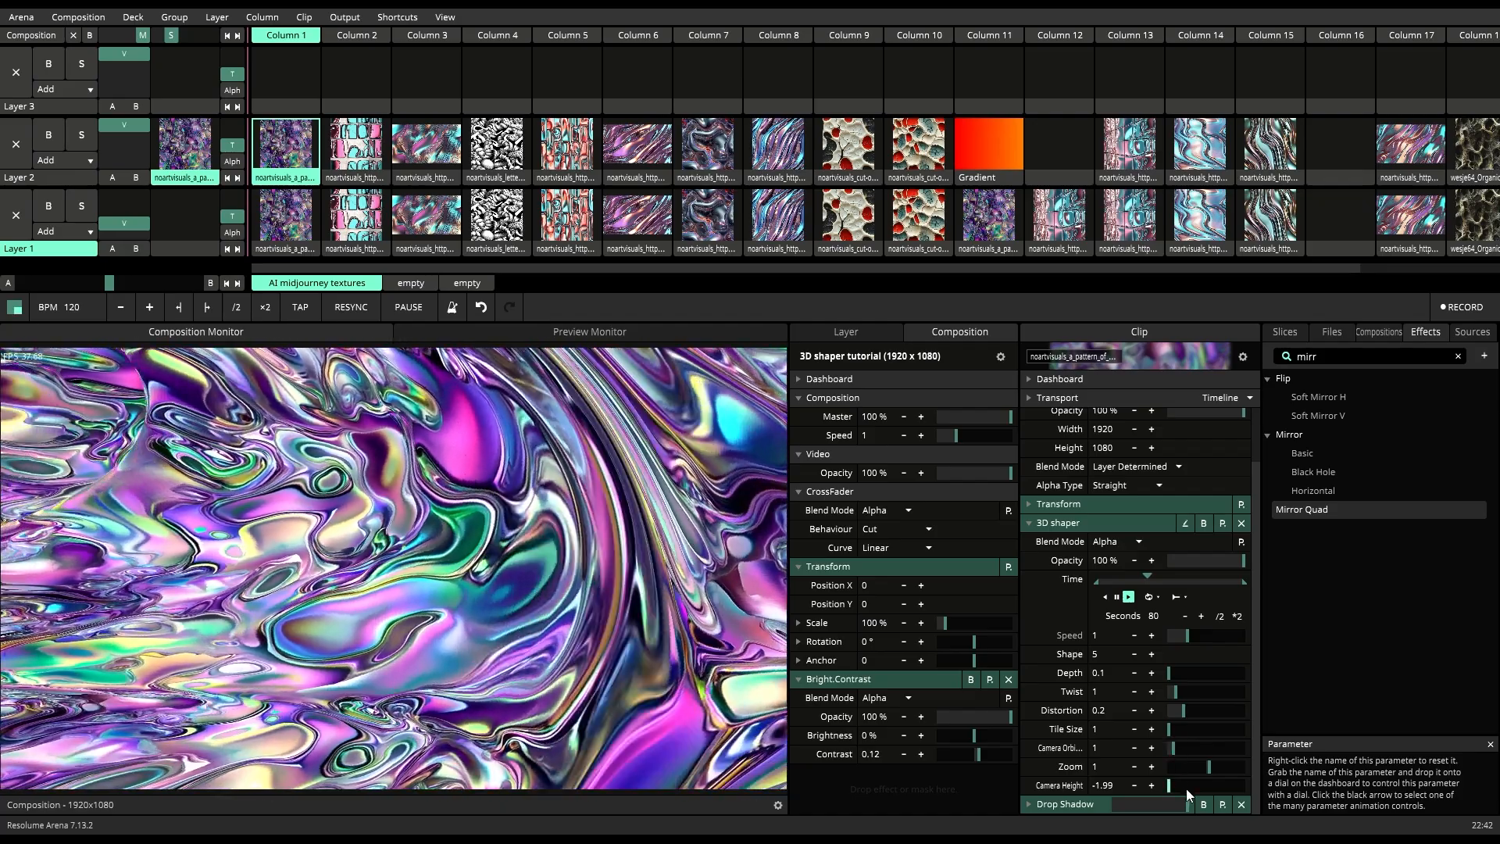
left_click(1185, 786)
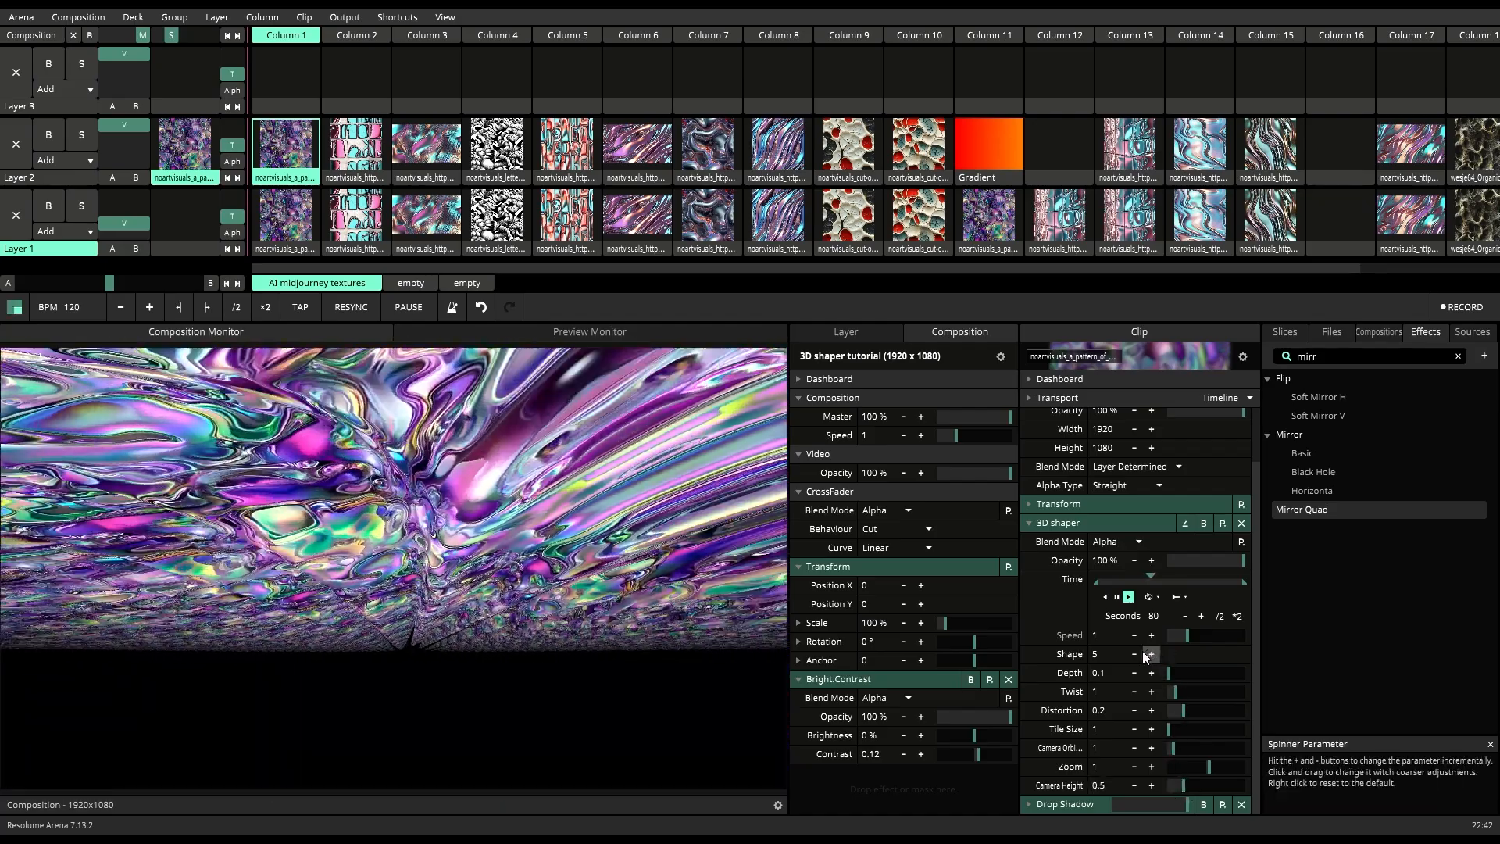
left_click(1138, 653)
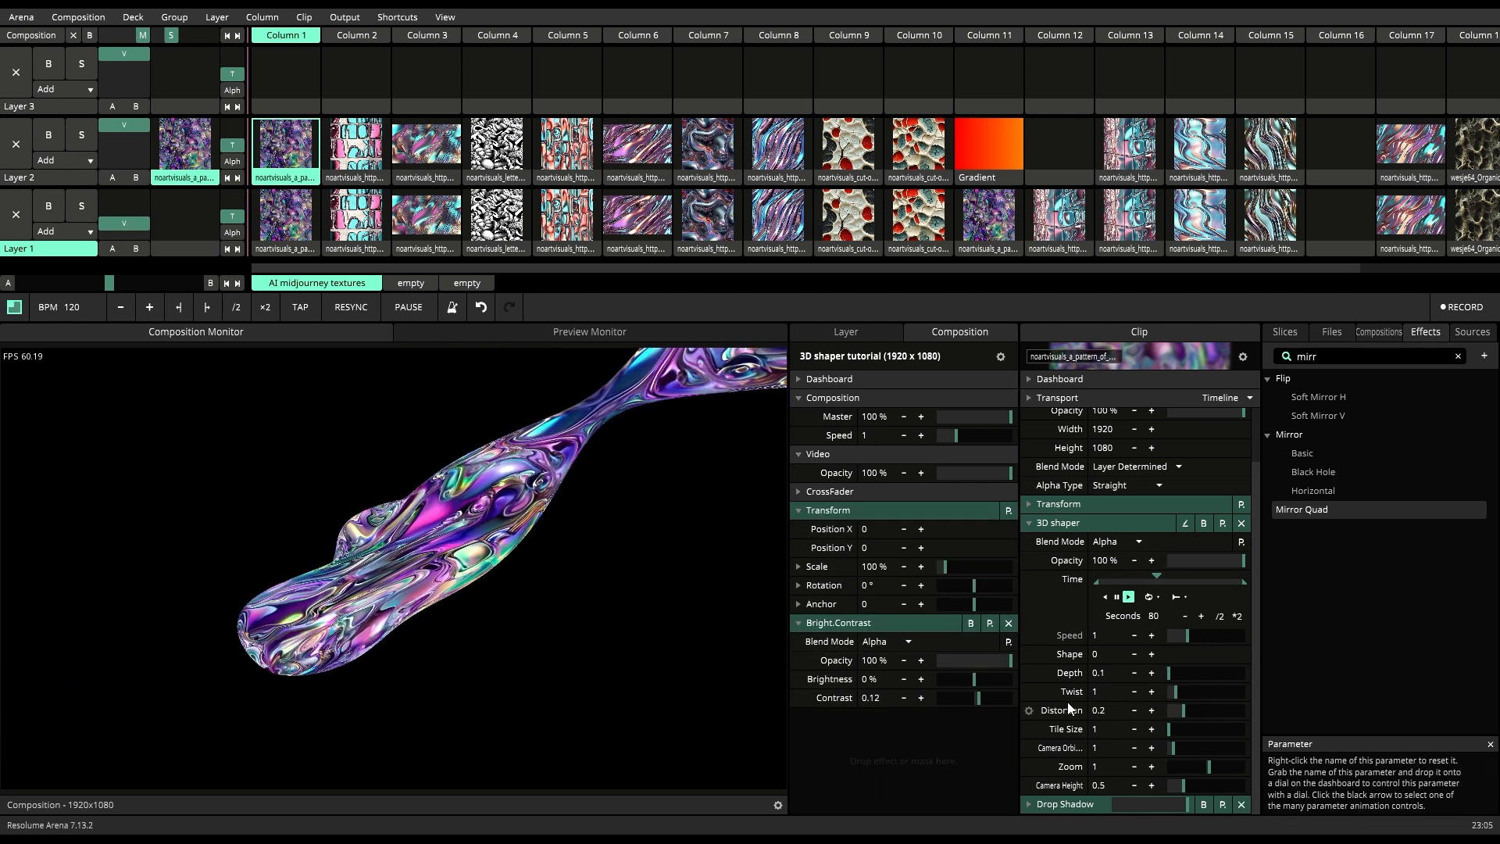
Step: Animate the 3D shaper's Distortion in sync with the beat and halve its duration to 2 beats
left_click(990, 545)
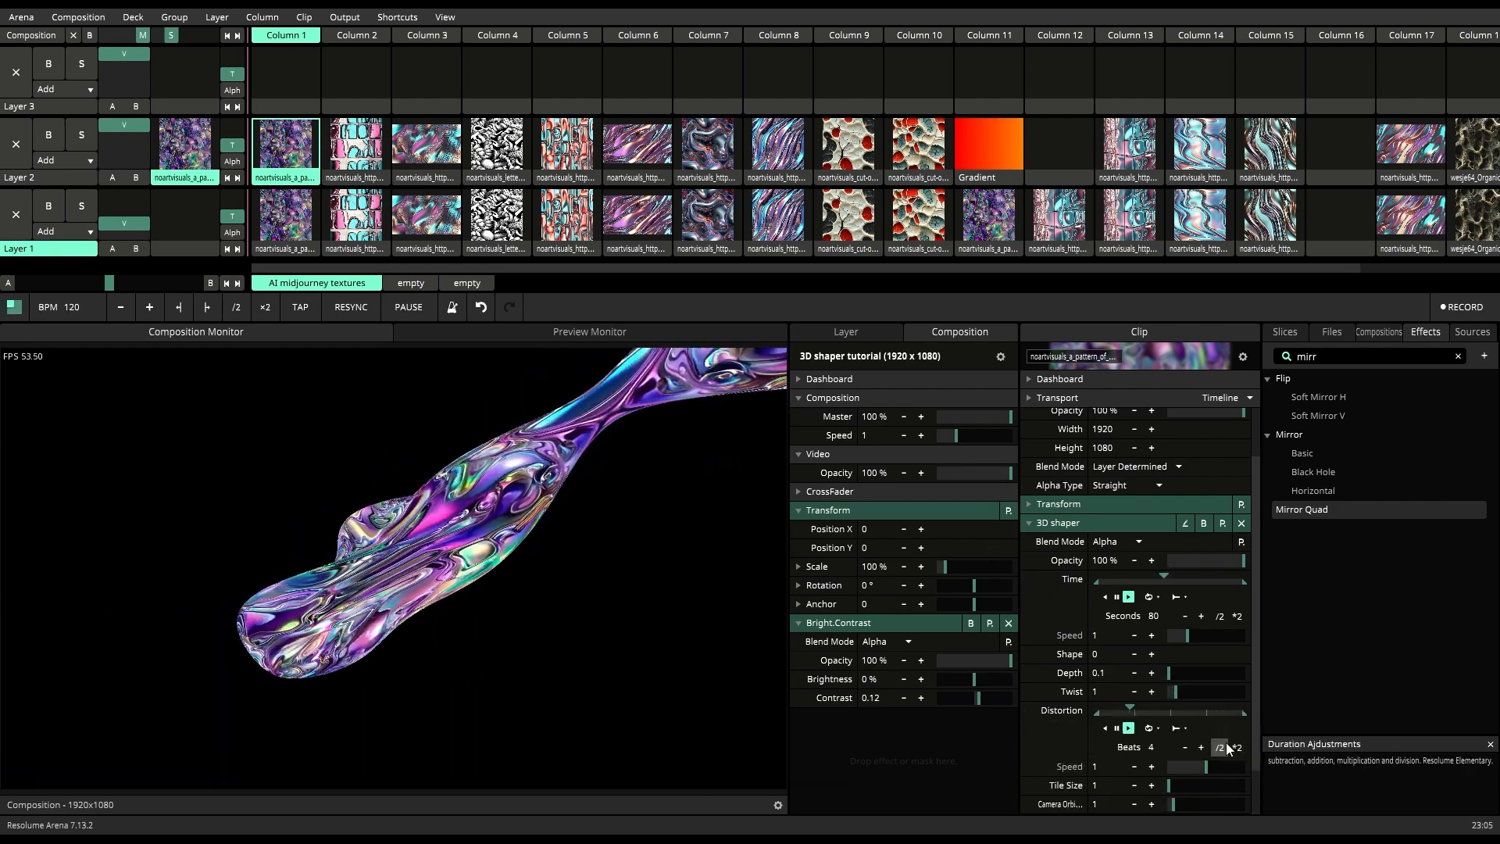
left_click(1220, 748)
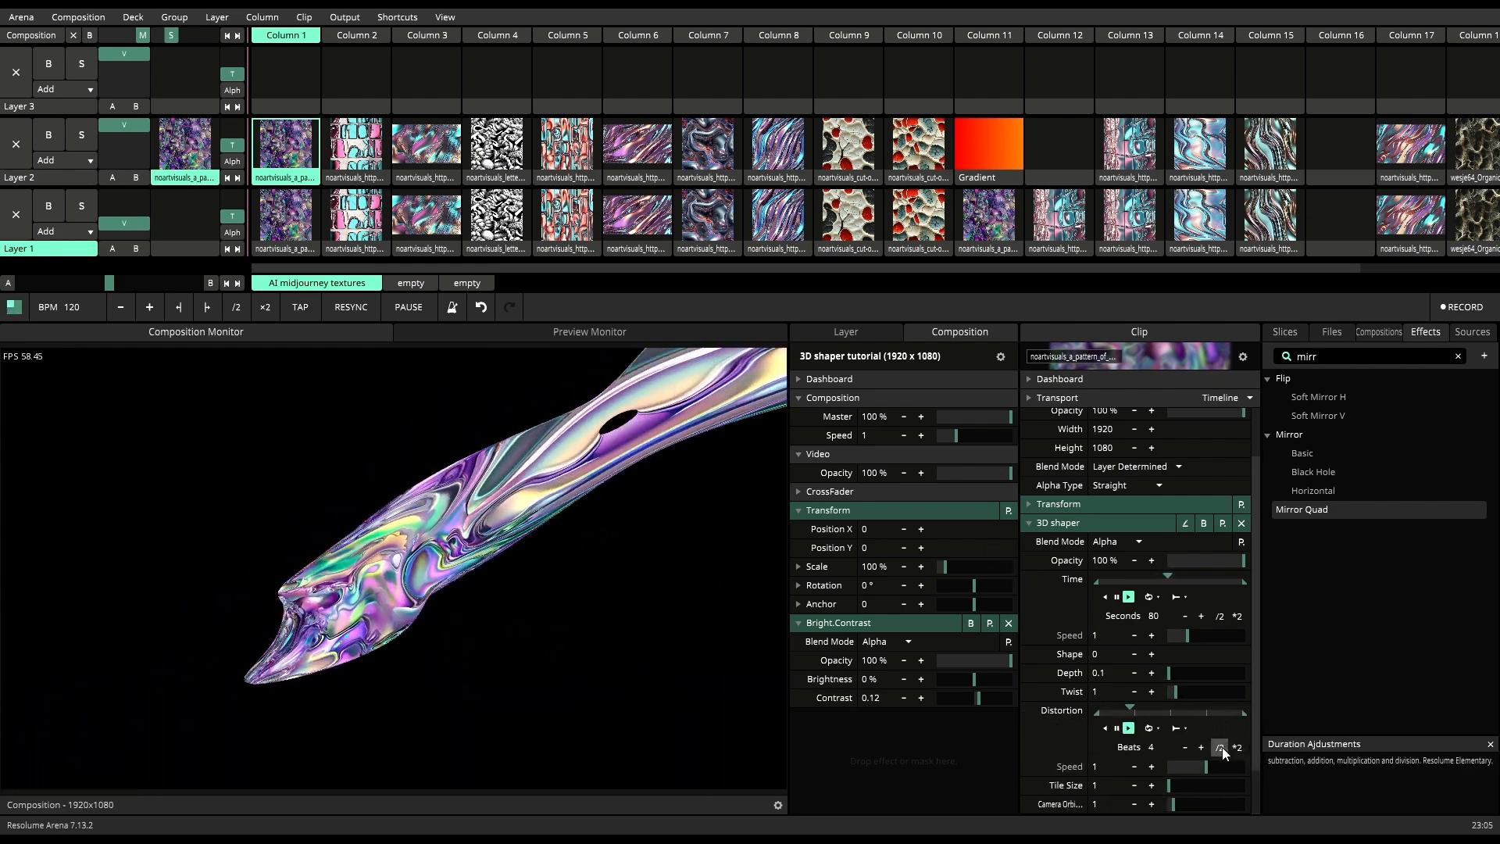
Step: Step Shape from 1 through 5 with the animated Distortion running, and settle on Shape 4
left_click(1151, 654)
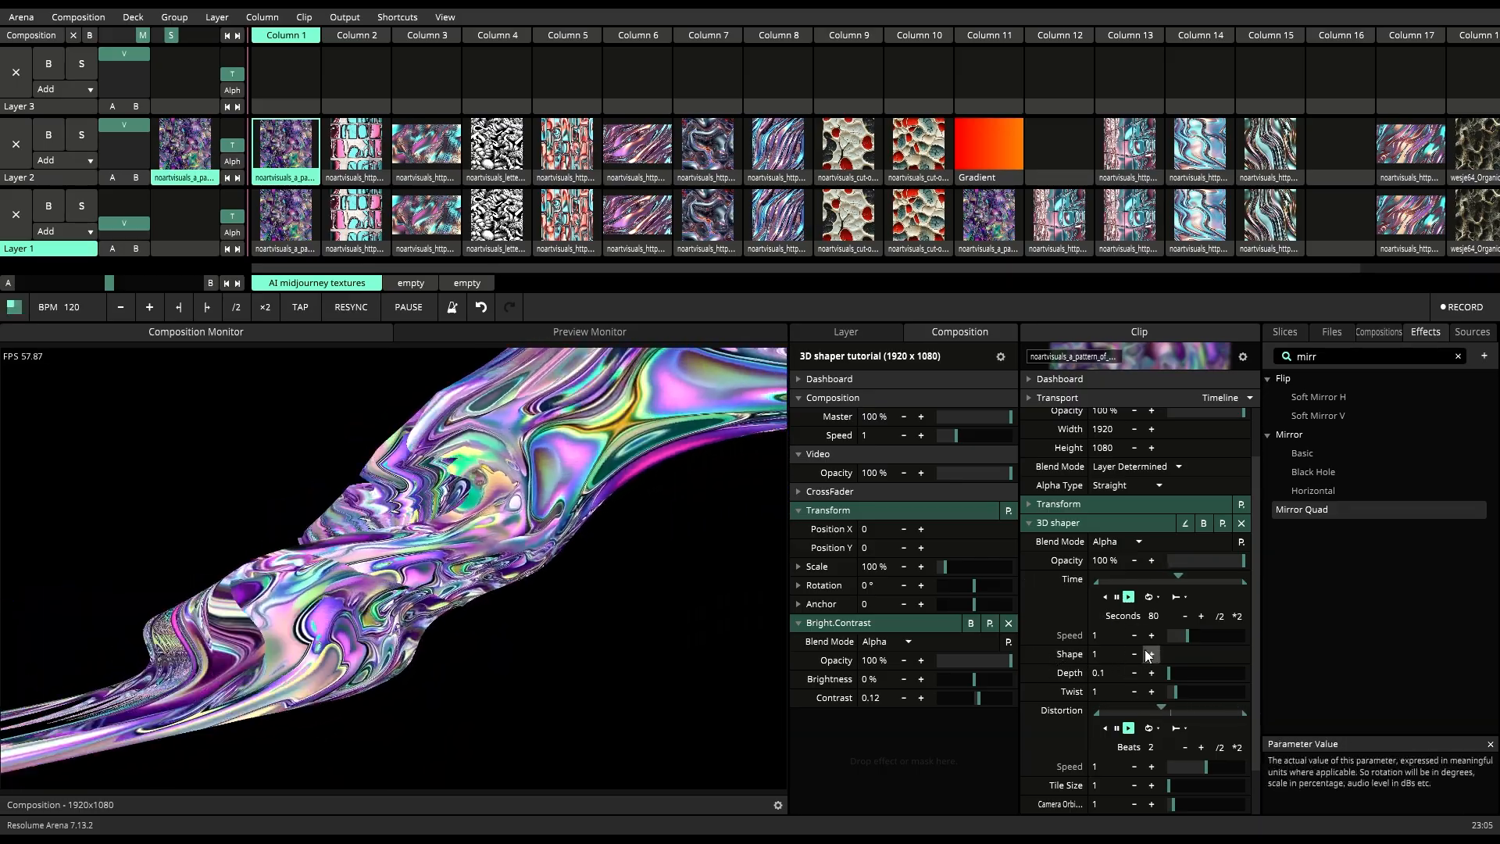
left_click(1150, 655)
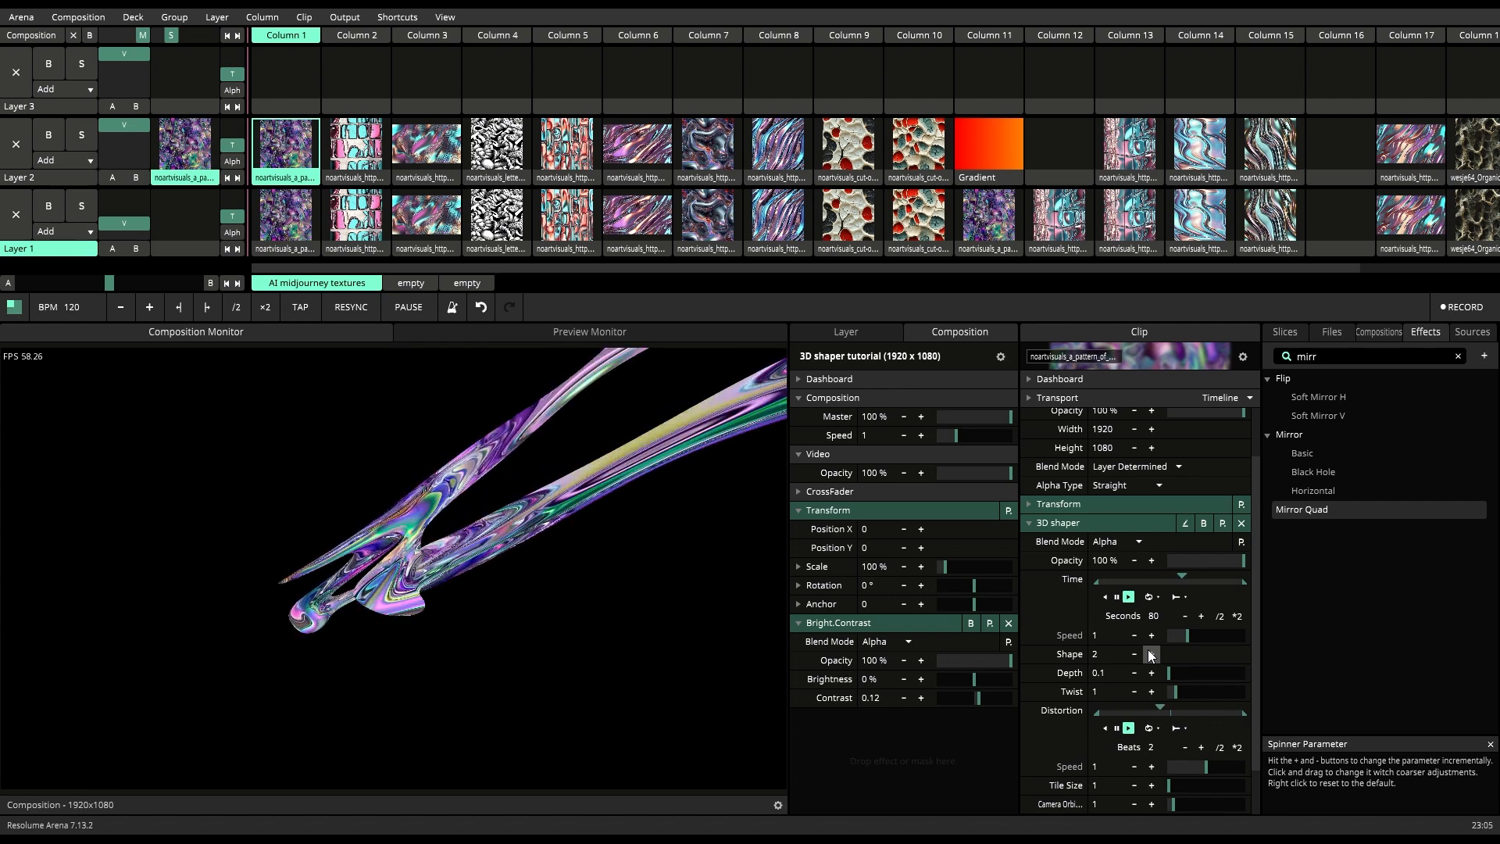
left_click(1150, 654)
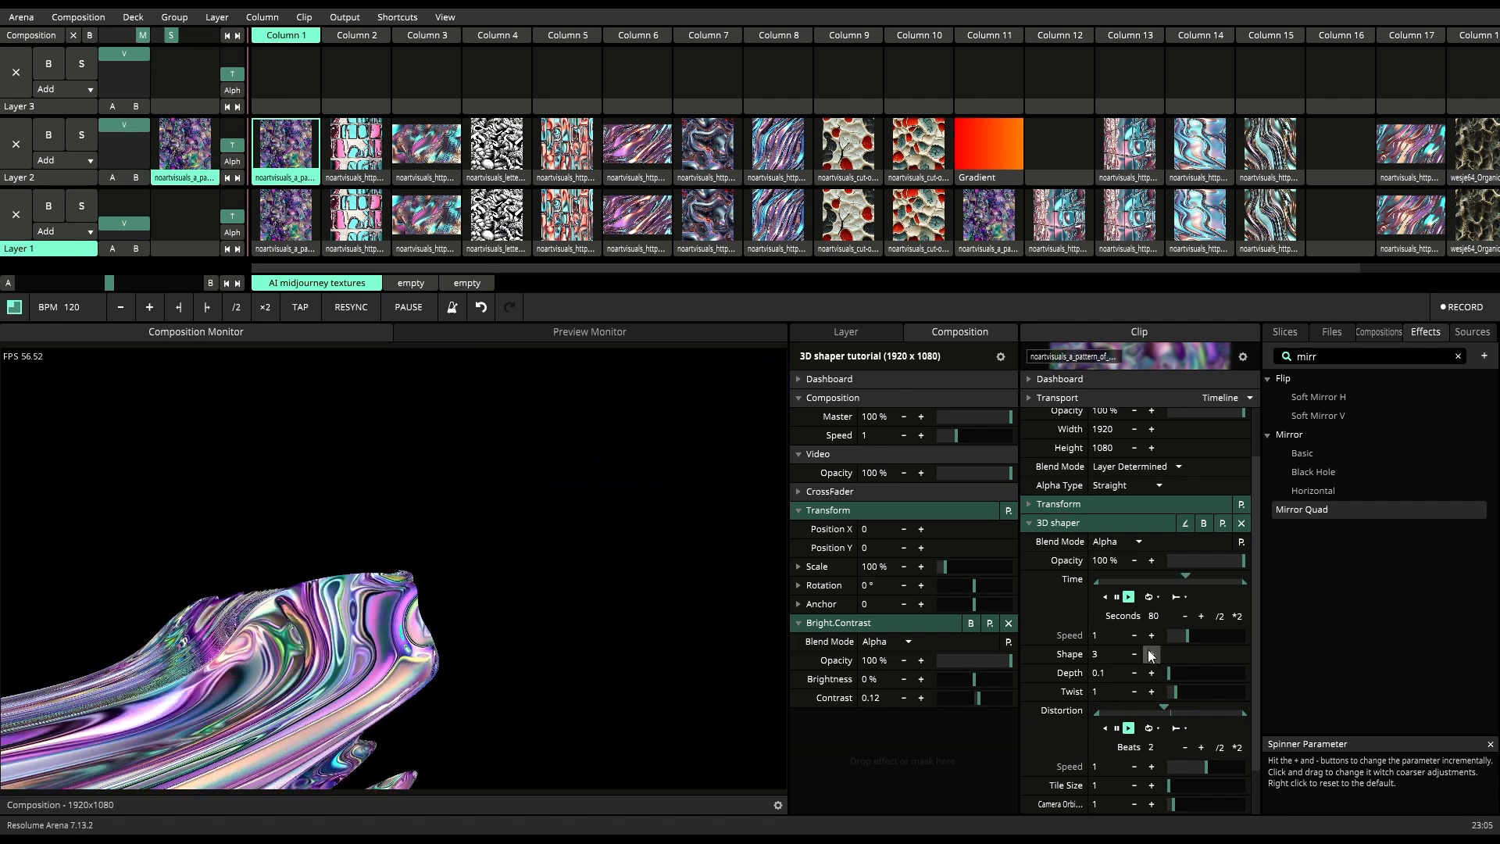
left_click(1150, 654)
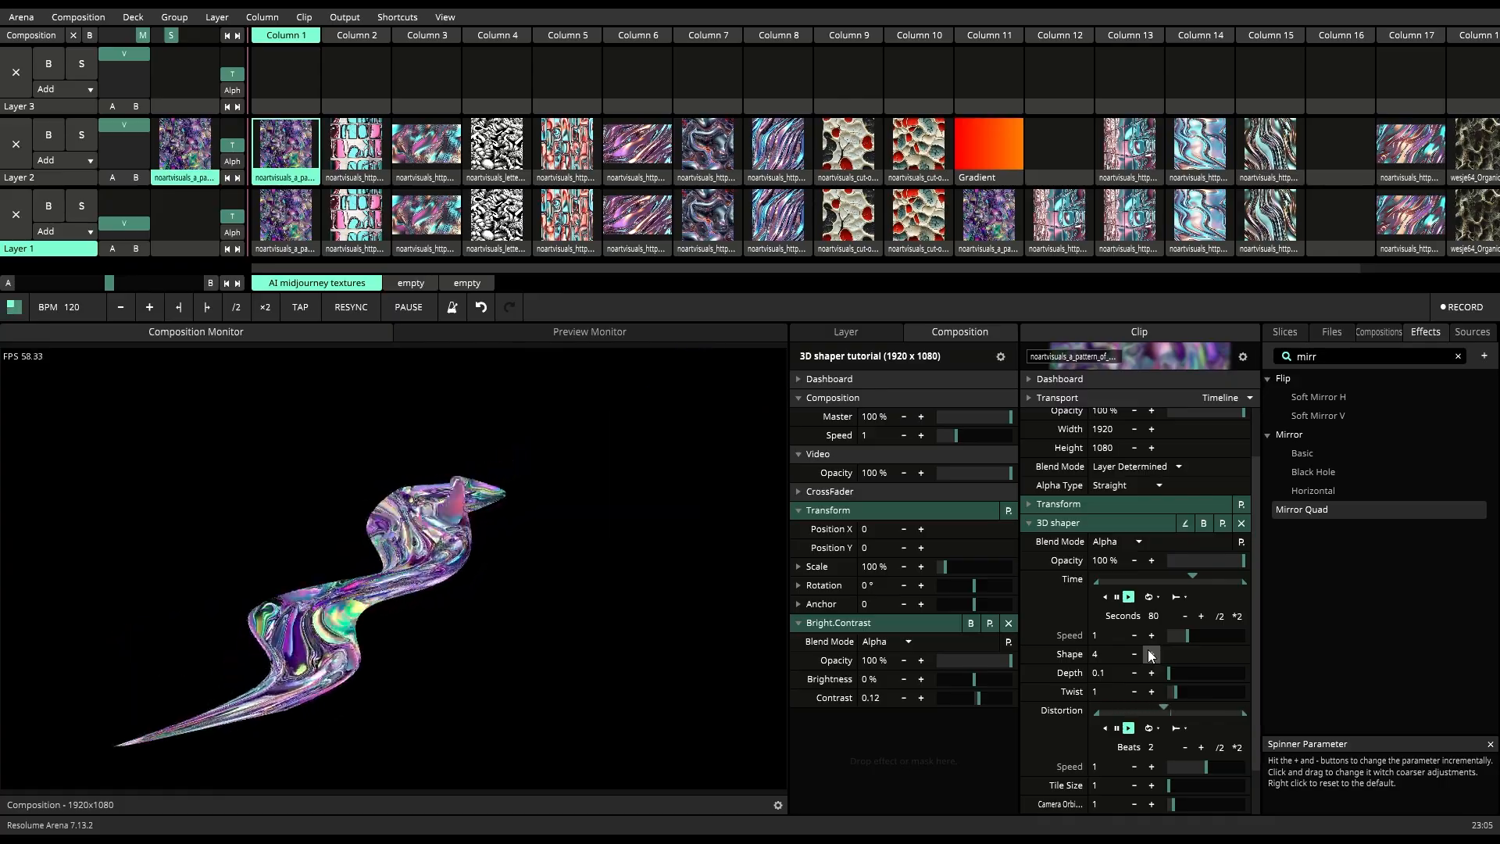
left_click(1150, 654)
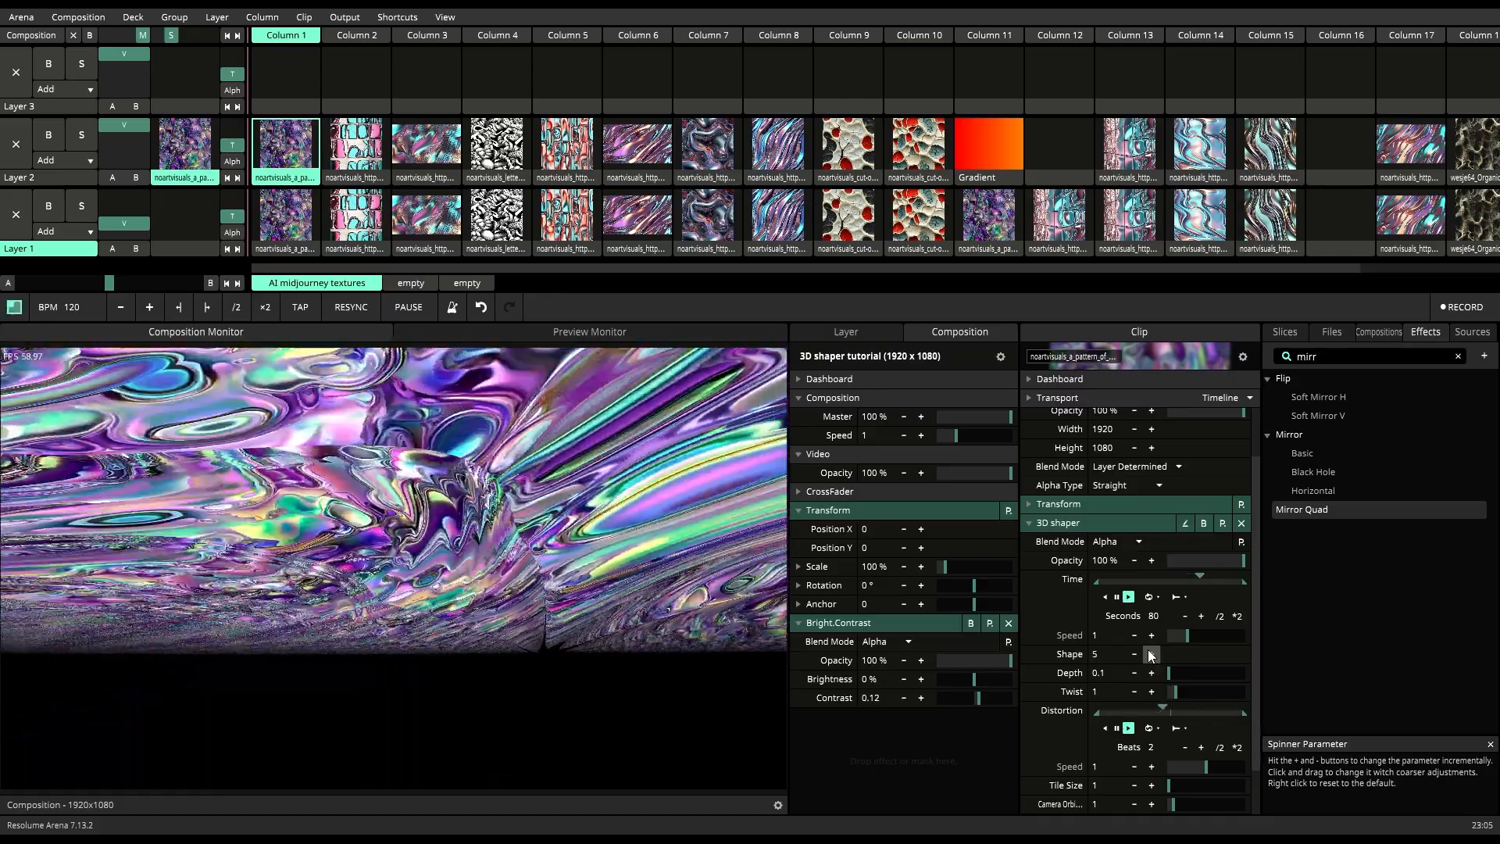
left_click(1136, 654)
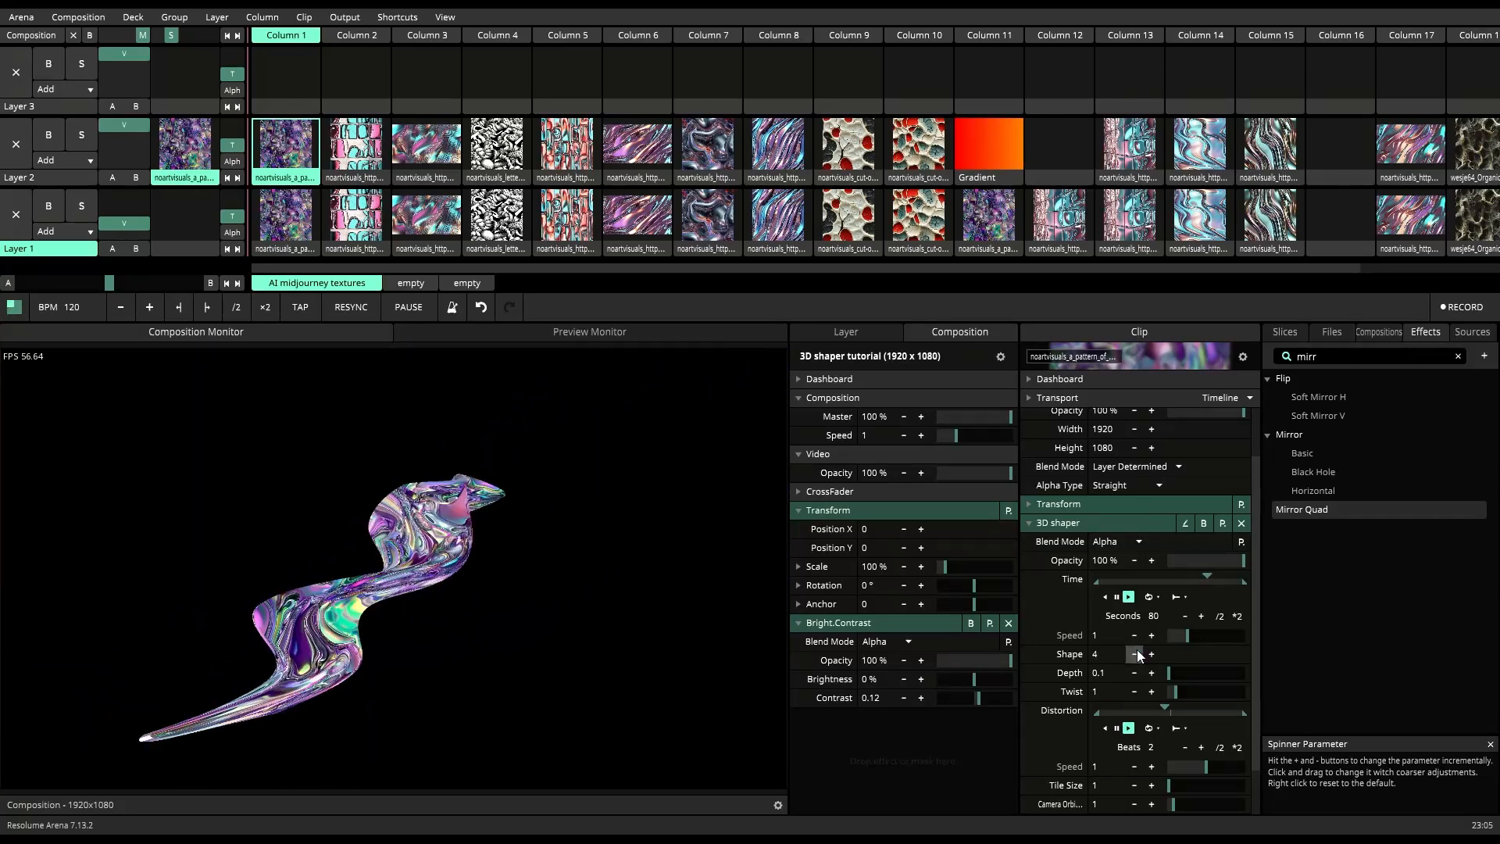
Step: Step the 3D shaper's Shape down one at a time to 0 and return Distortion from beat animation to a fixed 0.2
left_click(1135, 654)
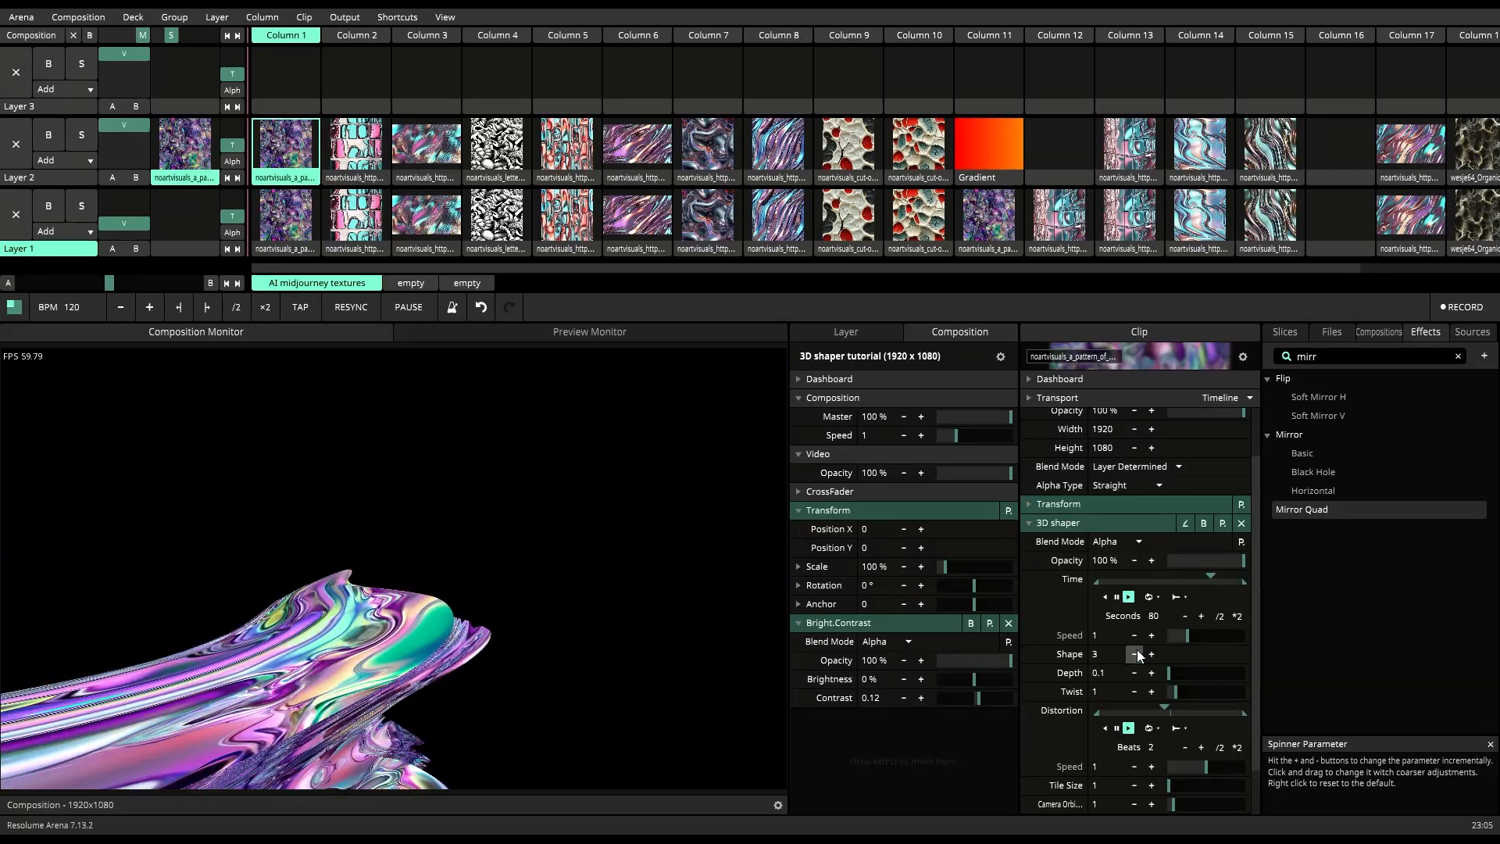
left_click(1135, 654)
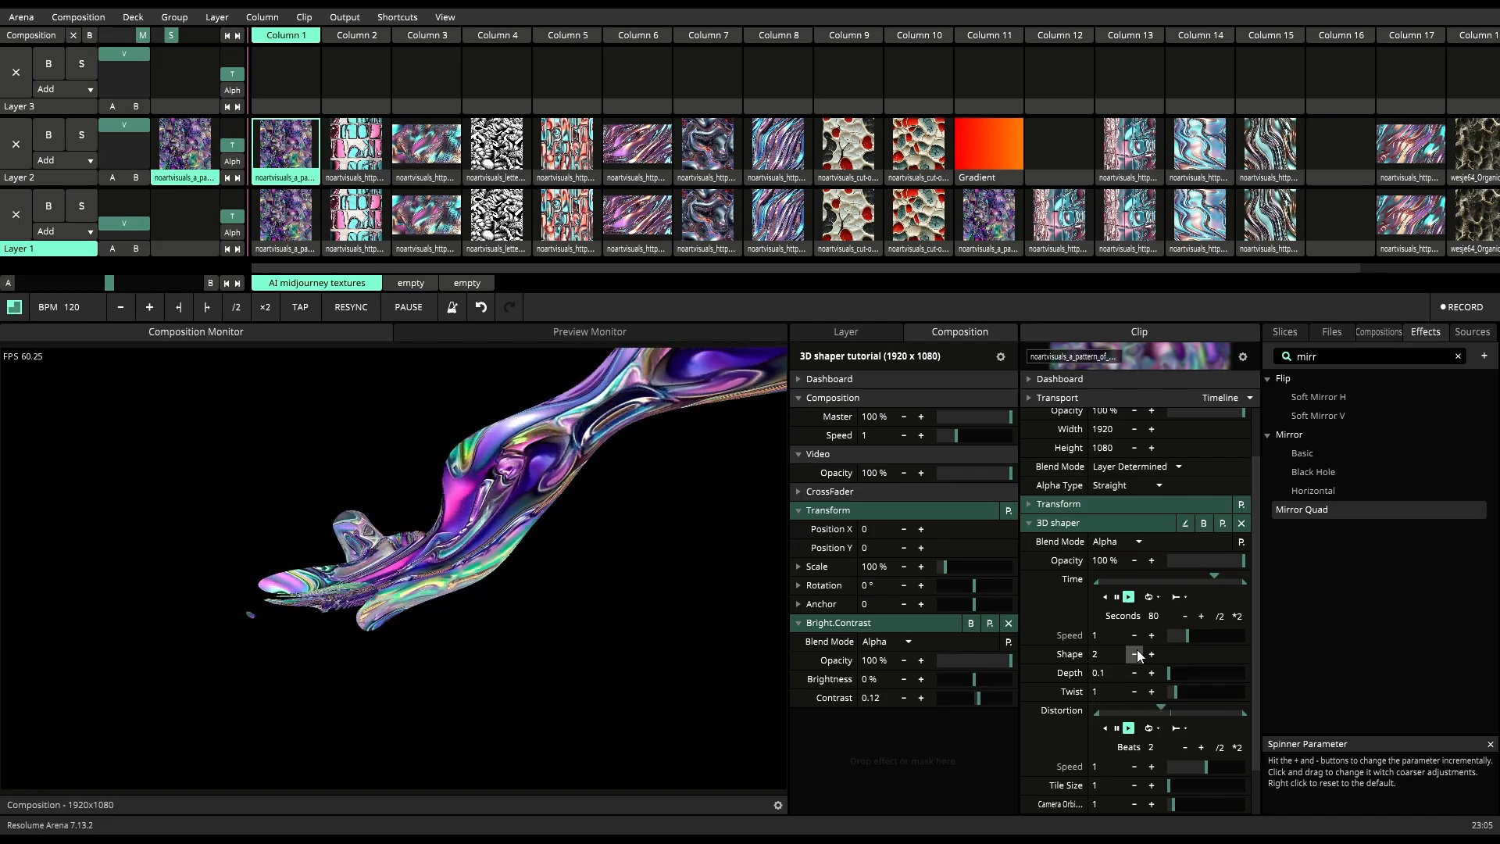
left_click(1135, 654)
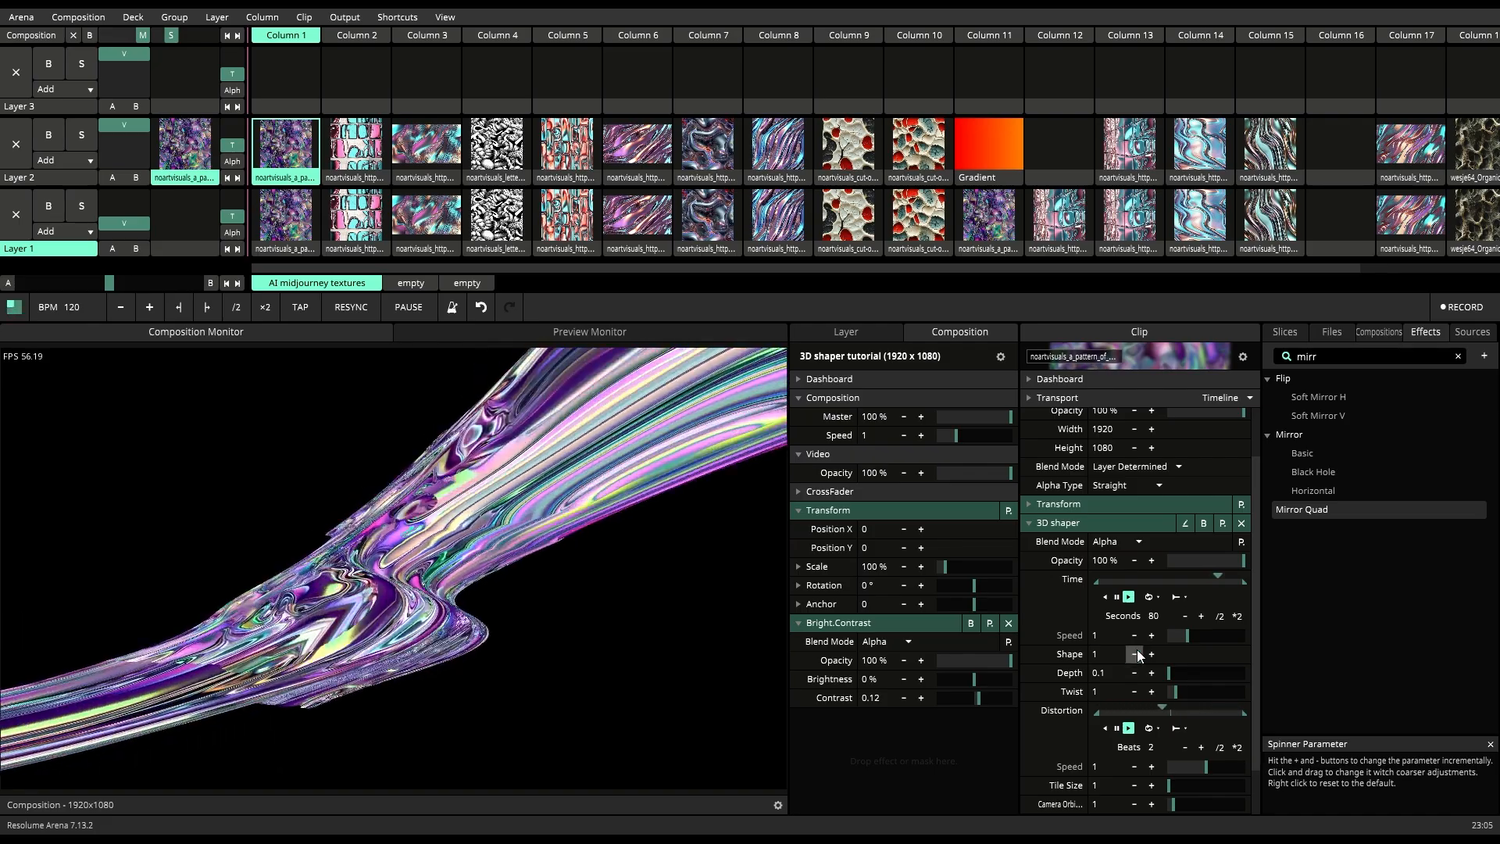
left_click(1136, 654)
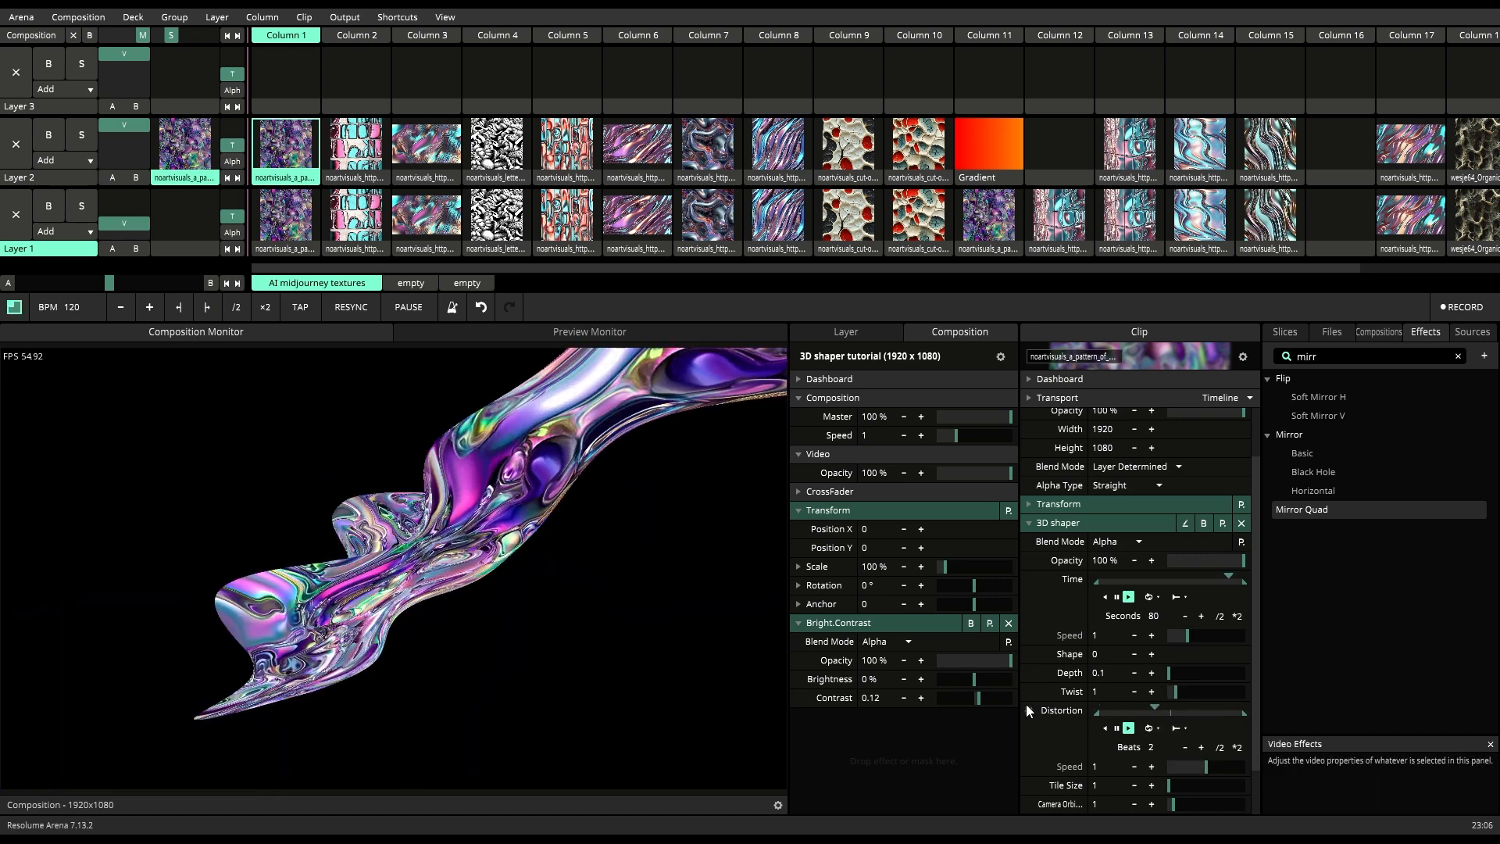
left_click(971, 505)
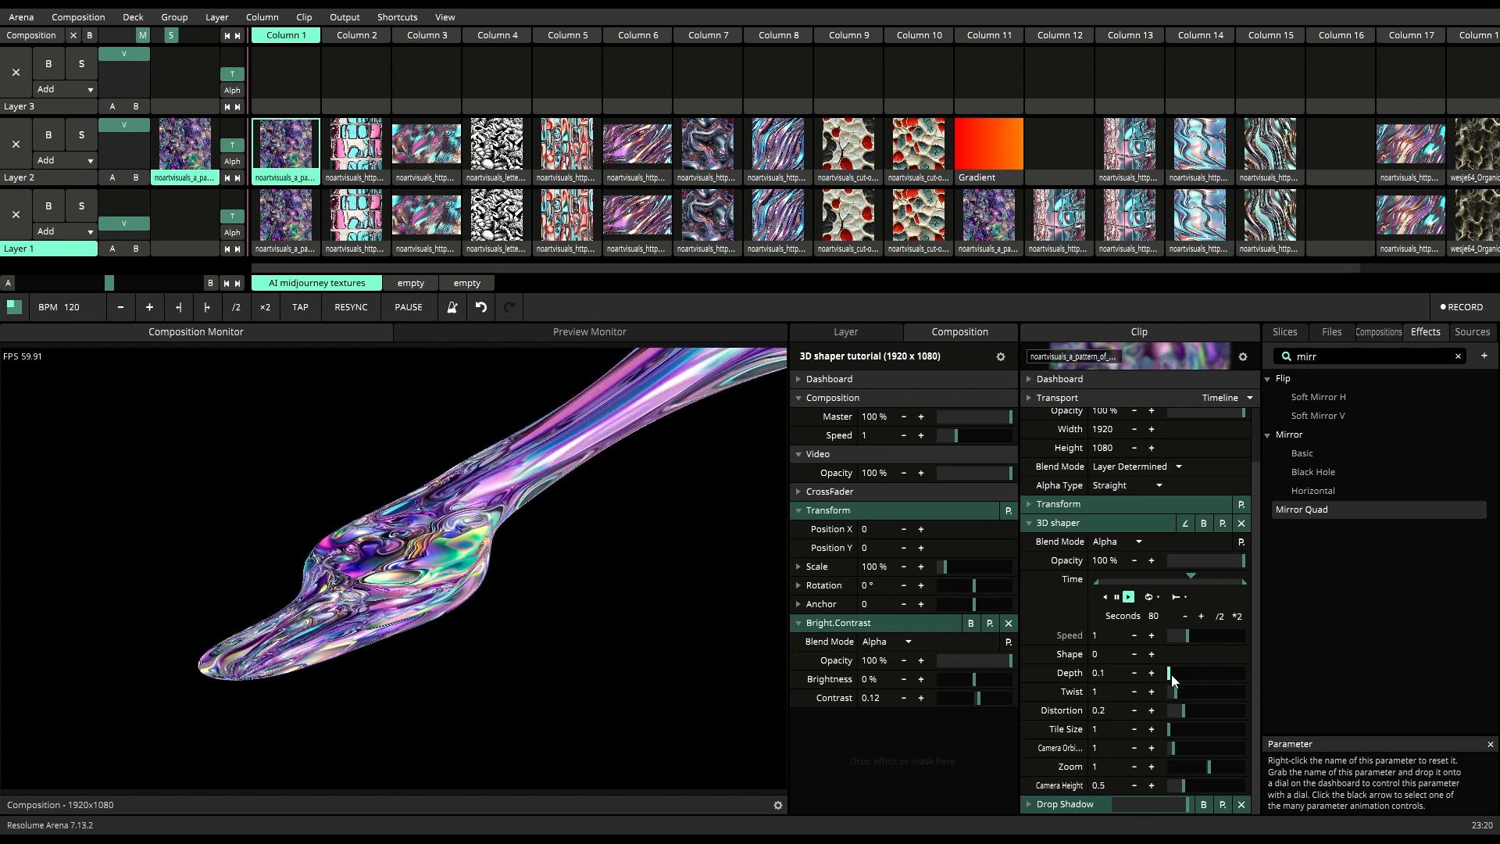
Step: Raise the 3D shaper's Depth to 0.61 and step Shape up to 3
left_click_drag(1170, 676, 1183, 679)
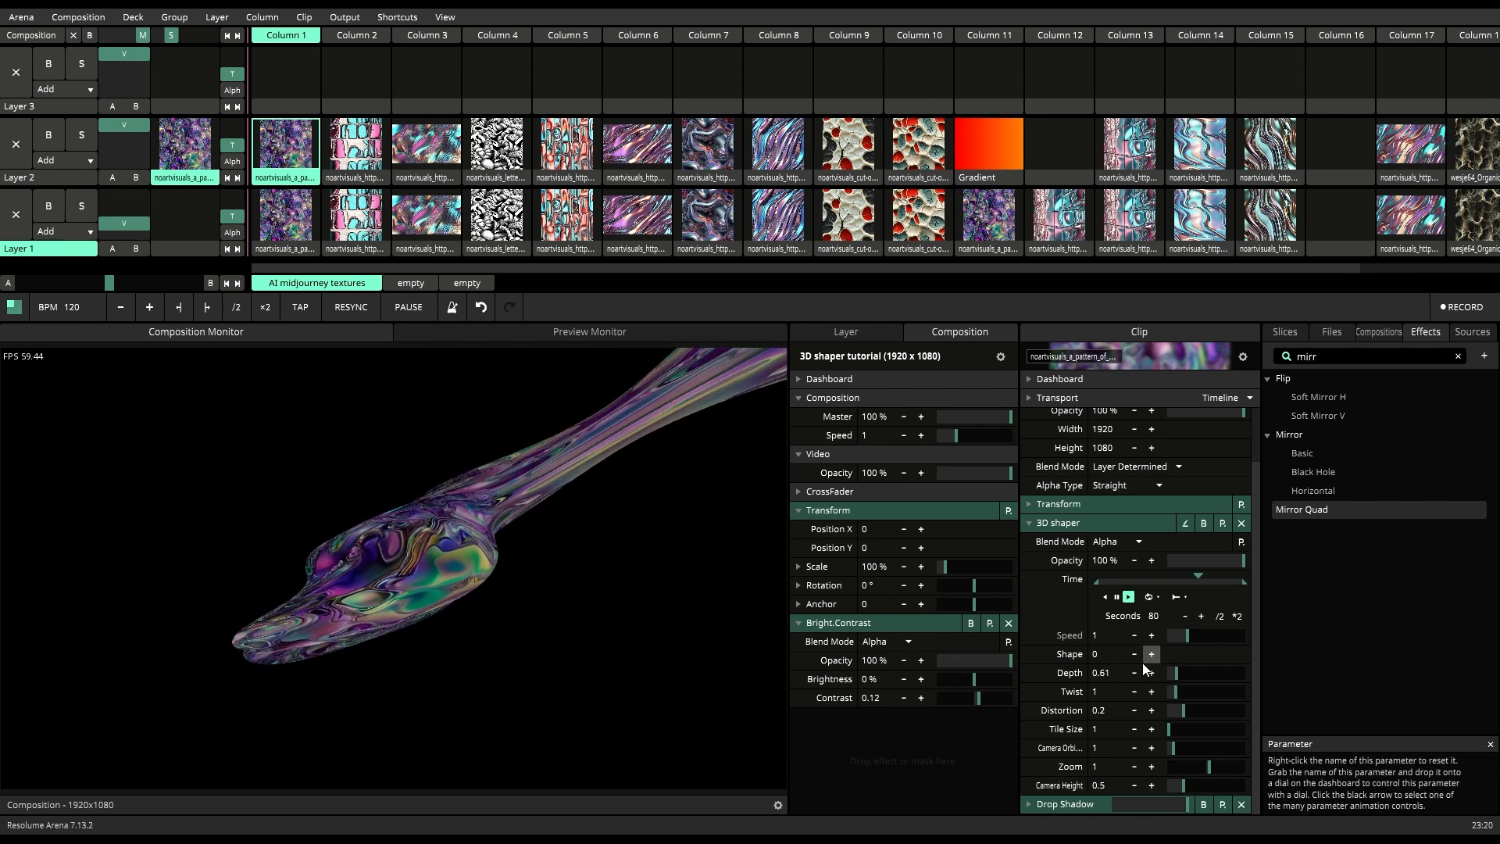
left_click(1151, 655)
left_click(1151, 654)
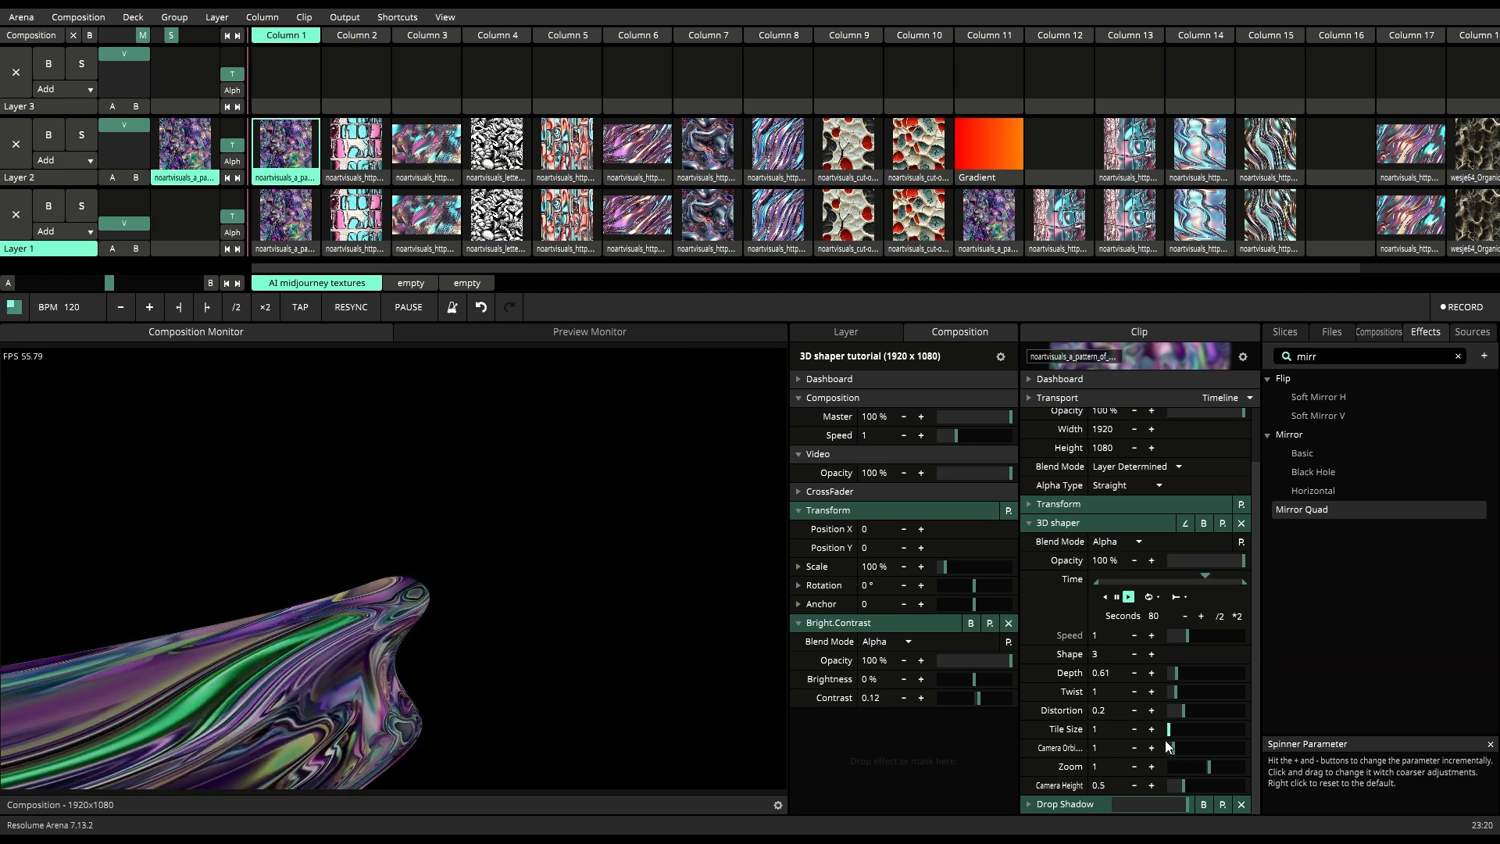
Step: Try Zoom -5.42 and Depth 0.1 on Shape 3, and settle on Camera Height -1.99, Depth 1.02 and Zoom -0.42
left_click_drag(1210, 762, 1194, 760)
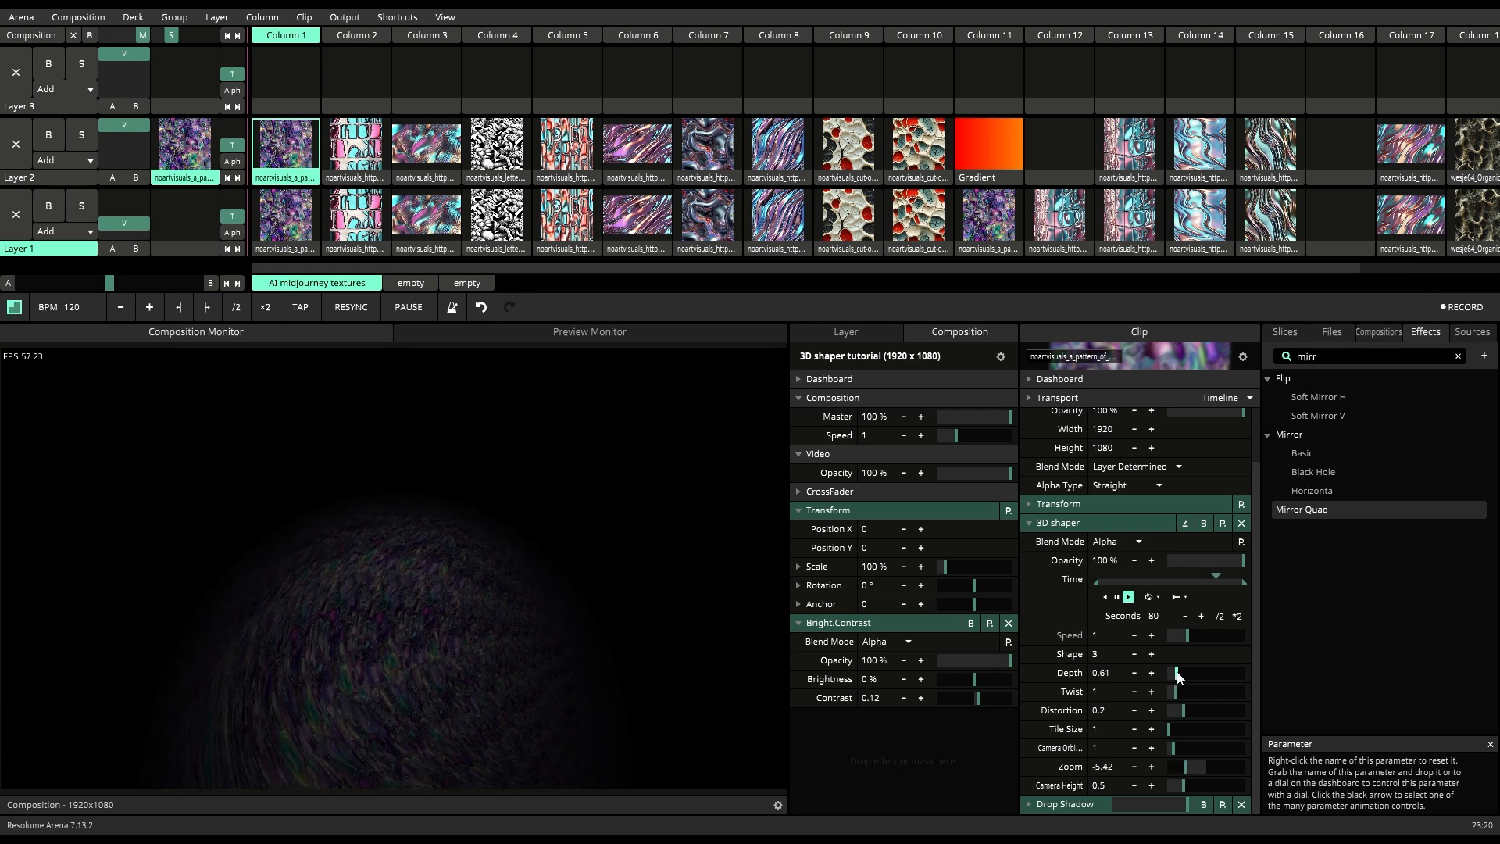
left_click_drag(1185, 678, 1169, 677)
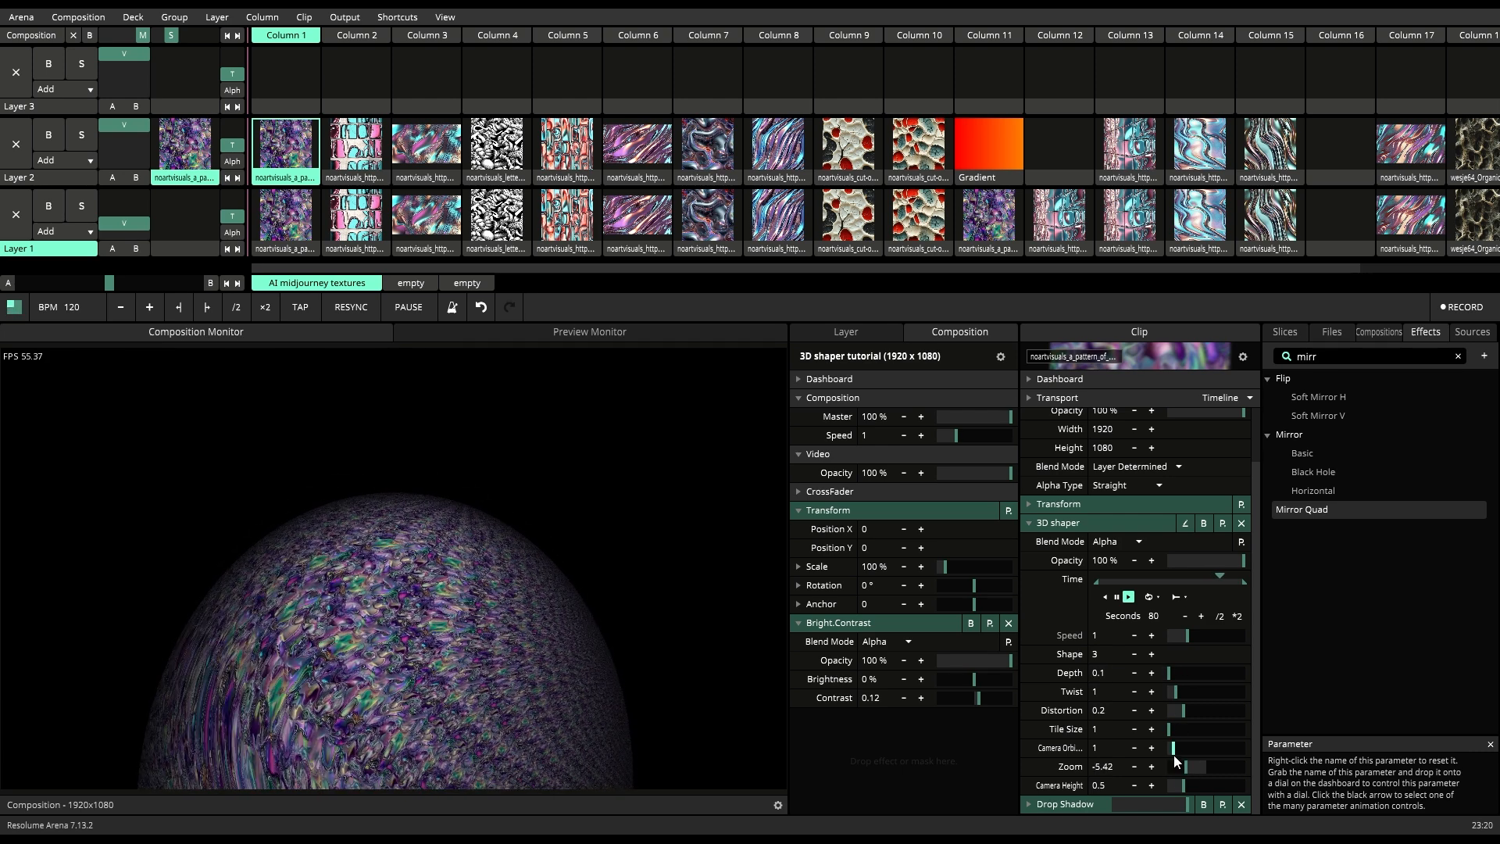
mouse_move(1179, 783)
left_mouse_down()
mouse_move(1157, 777)
mouse_move(1204, 770)
left_mouse_up()
left_click_drag(1166, 673, 1185, 681)
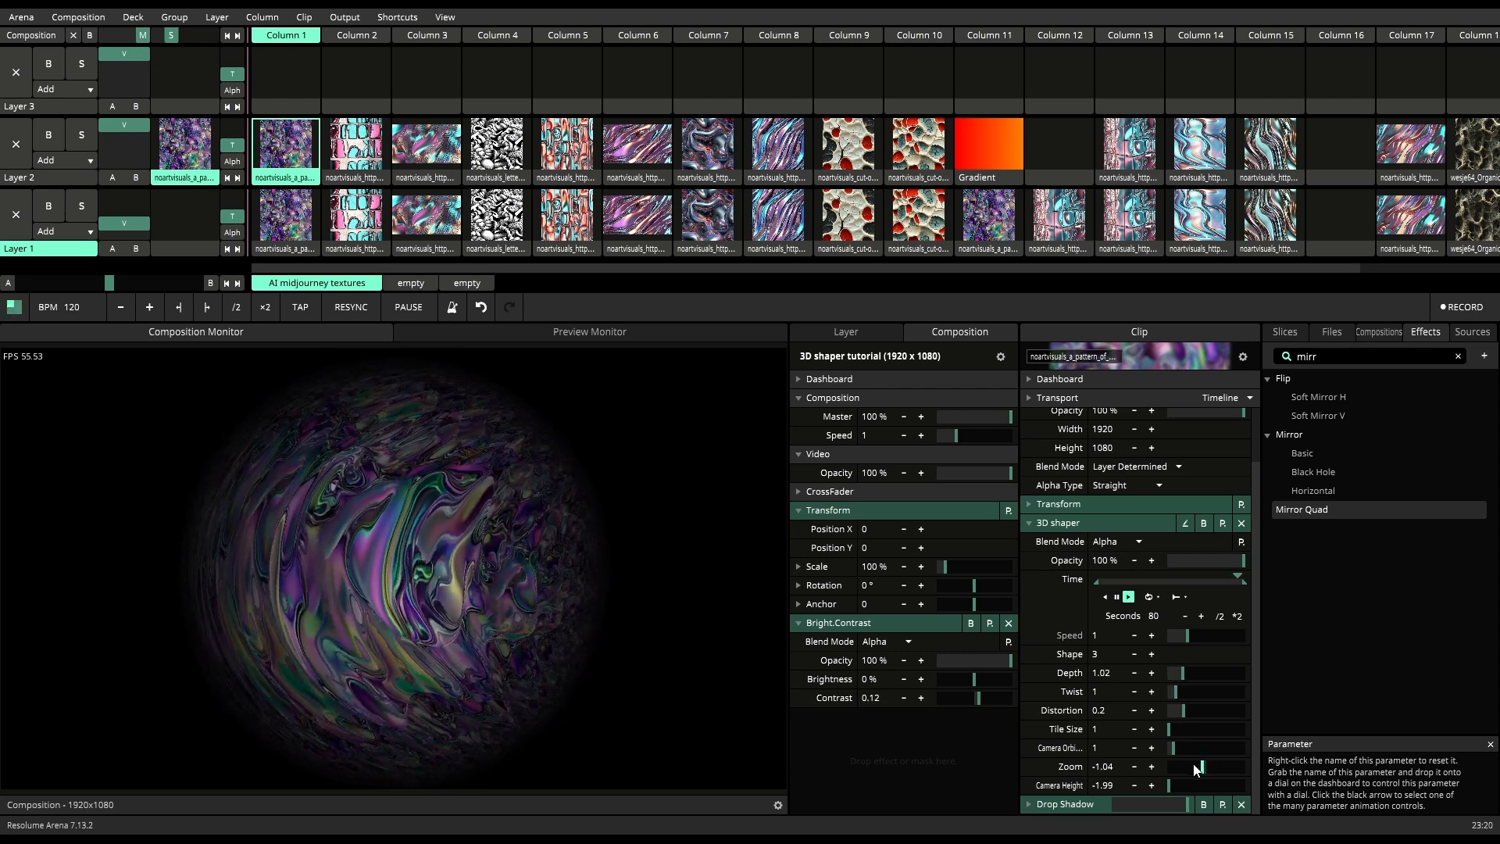
left_click_drag(1202, 769, 1204, 771)
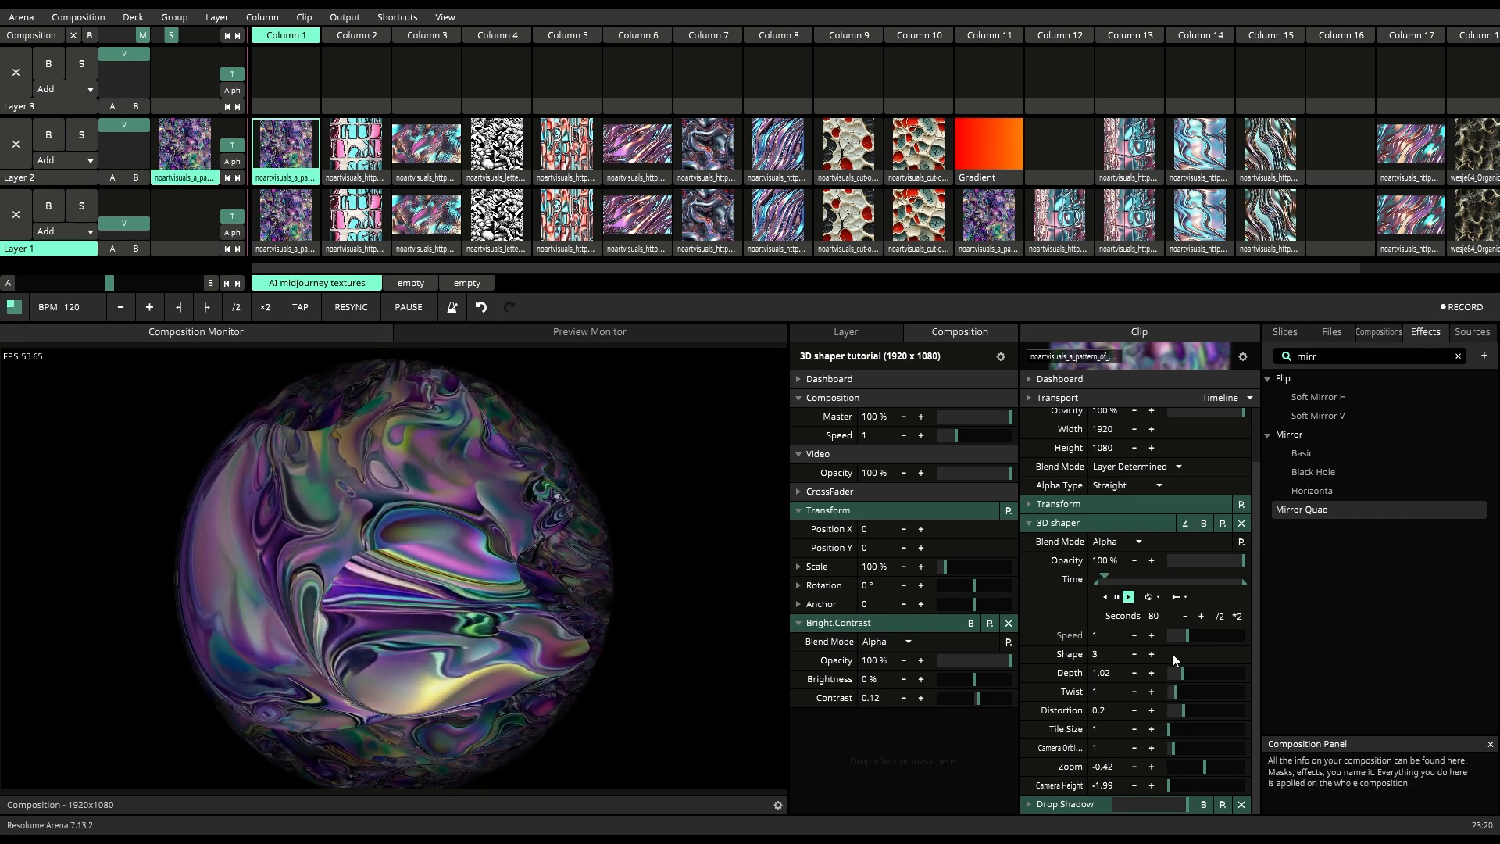
Step: Set the 3D shaper's Depth to 0.51 and Camera Height to 0.5, and step Shape down to 1
left_click_drag(1172, 669, 1178, 704)
left_click_drag(1170, 785, 1186, 786)
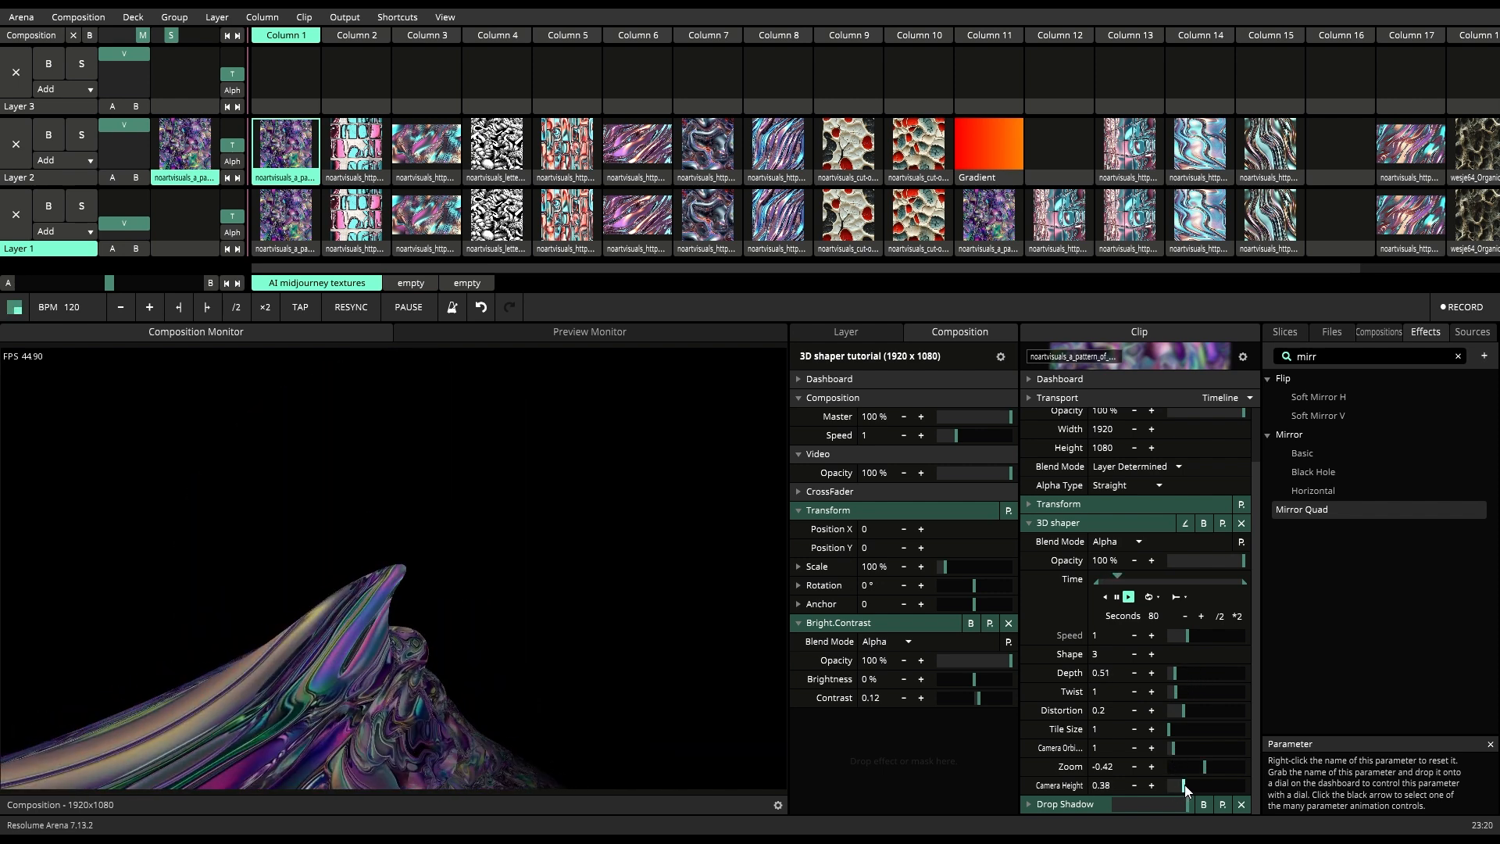
left_click(1149, 657)
left_click(1140, 656)
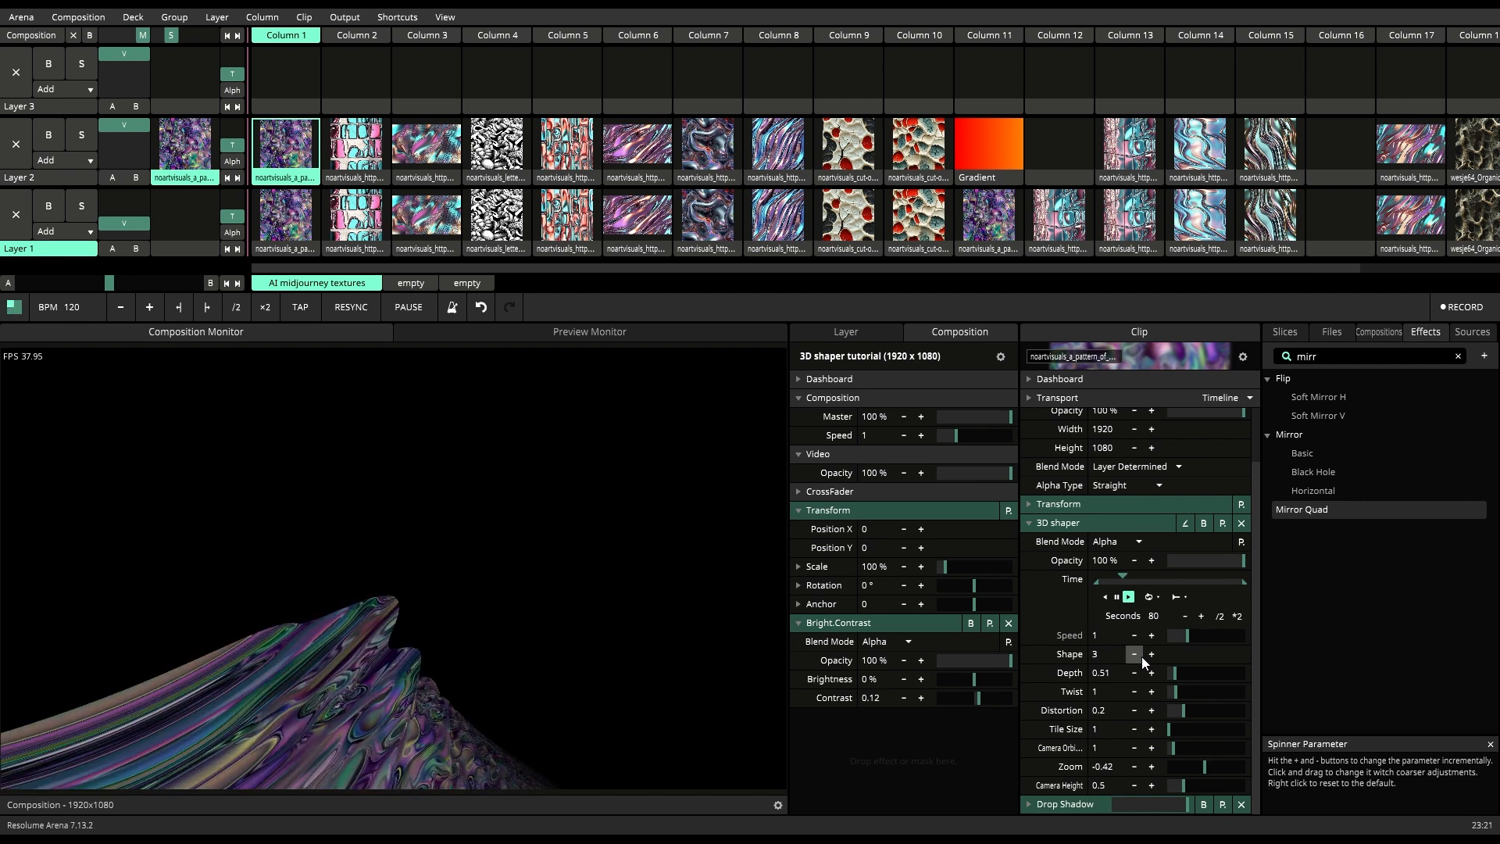
left_click(1139, 656)
Step: Try Depth 1.48 and 0.51 and Camera Height 0.62 on Shape 1, ending at Depth 0.1, Zoom 1 and Camera Height 0.5
left_click_drag(1204, 764, 1205, 747)
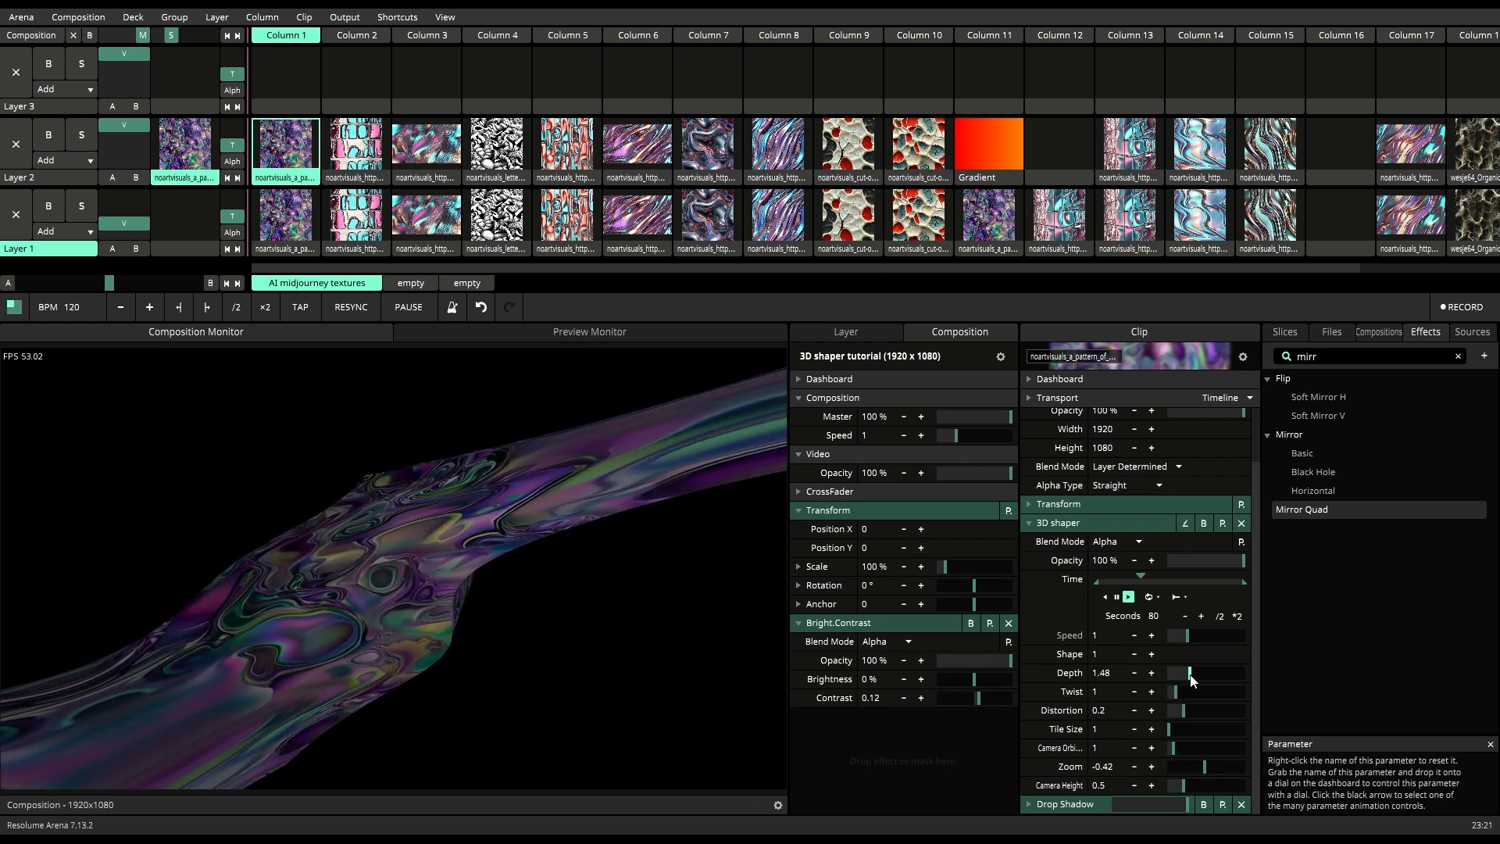
left_click_drag(1192, 676, 1179, 679)
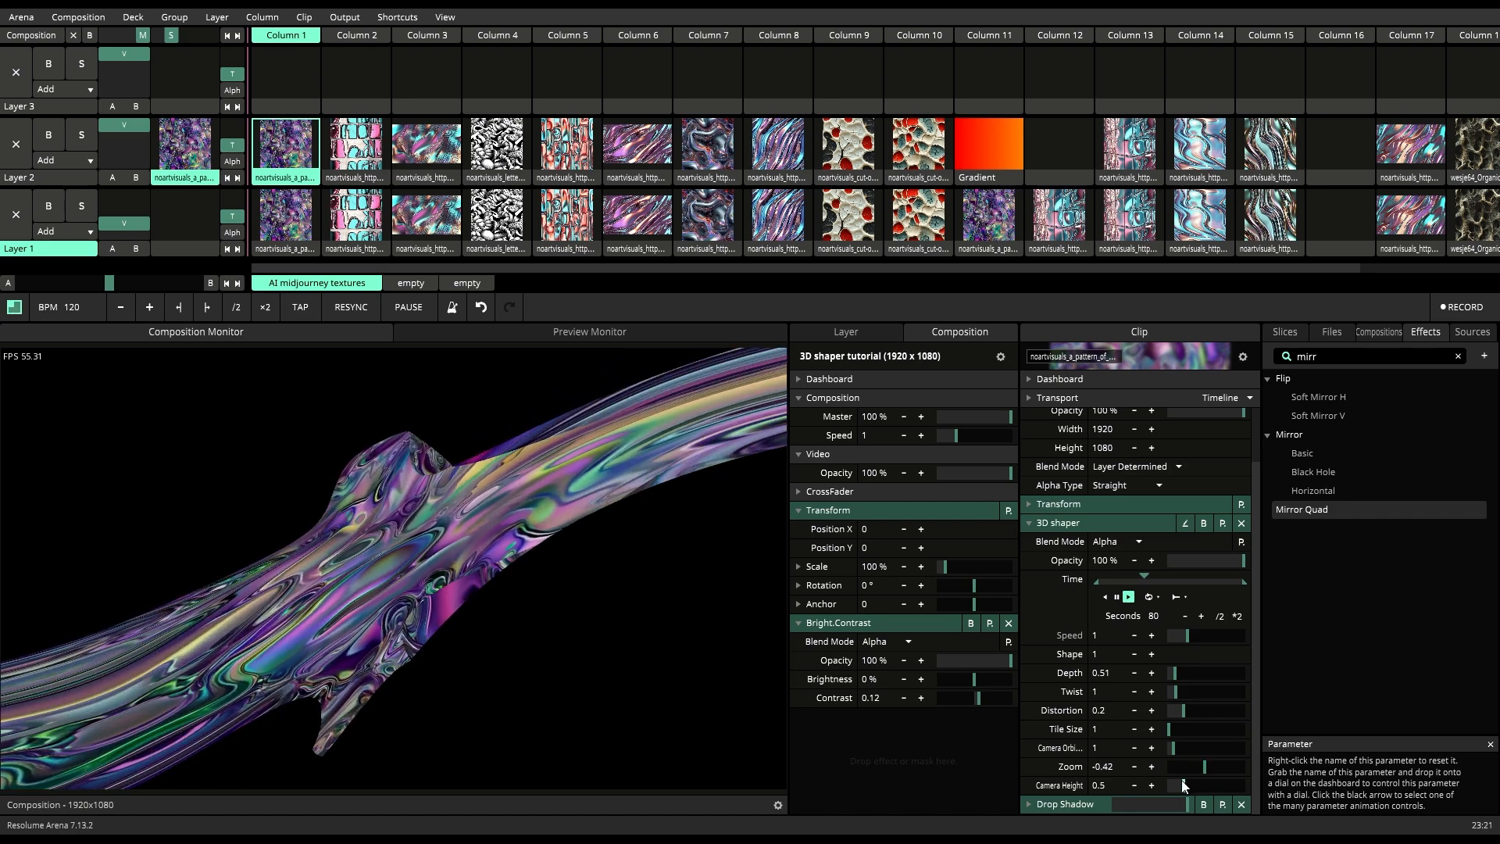
left_click_drag(1183, 786, 1188, 785)
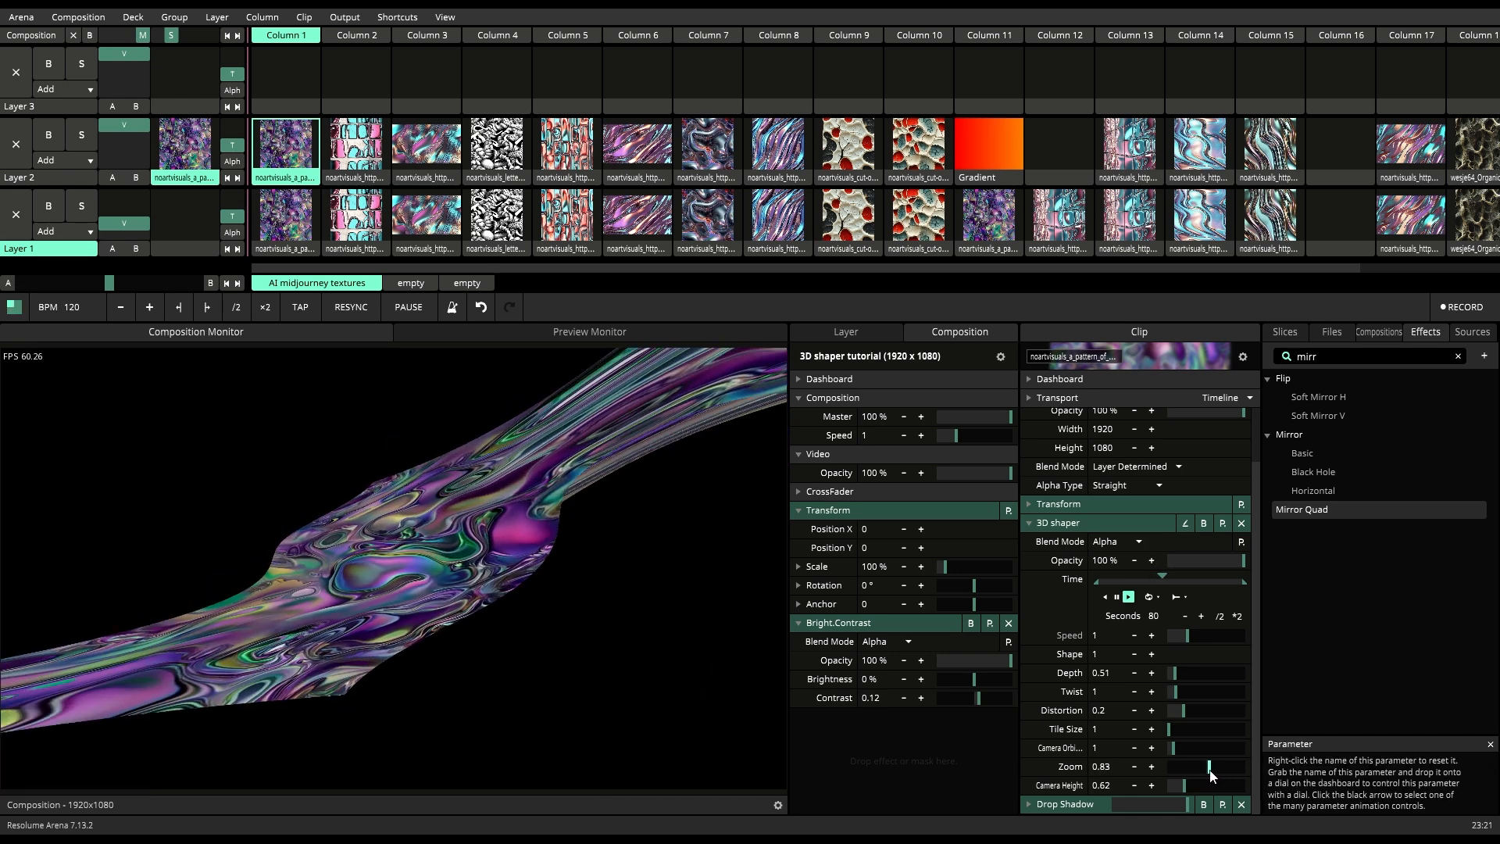
left_click_drag(1219, 772, 1201, 769)
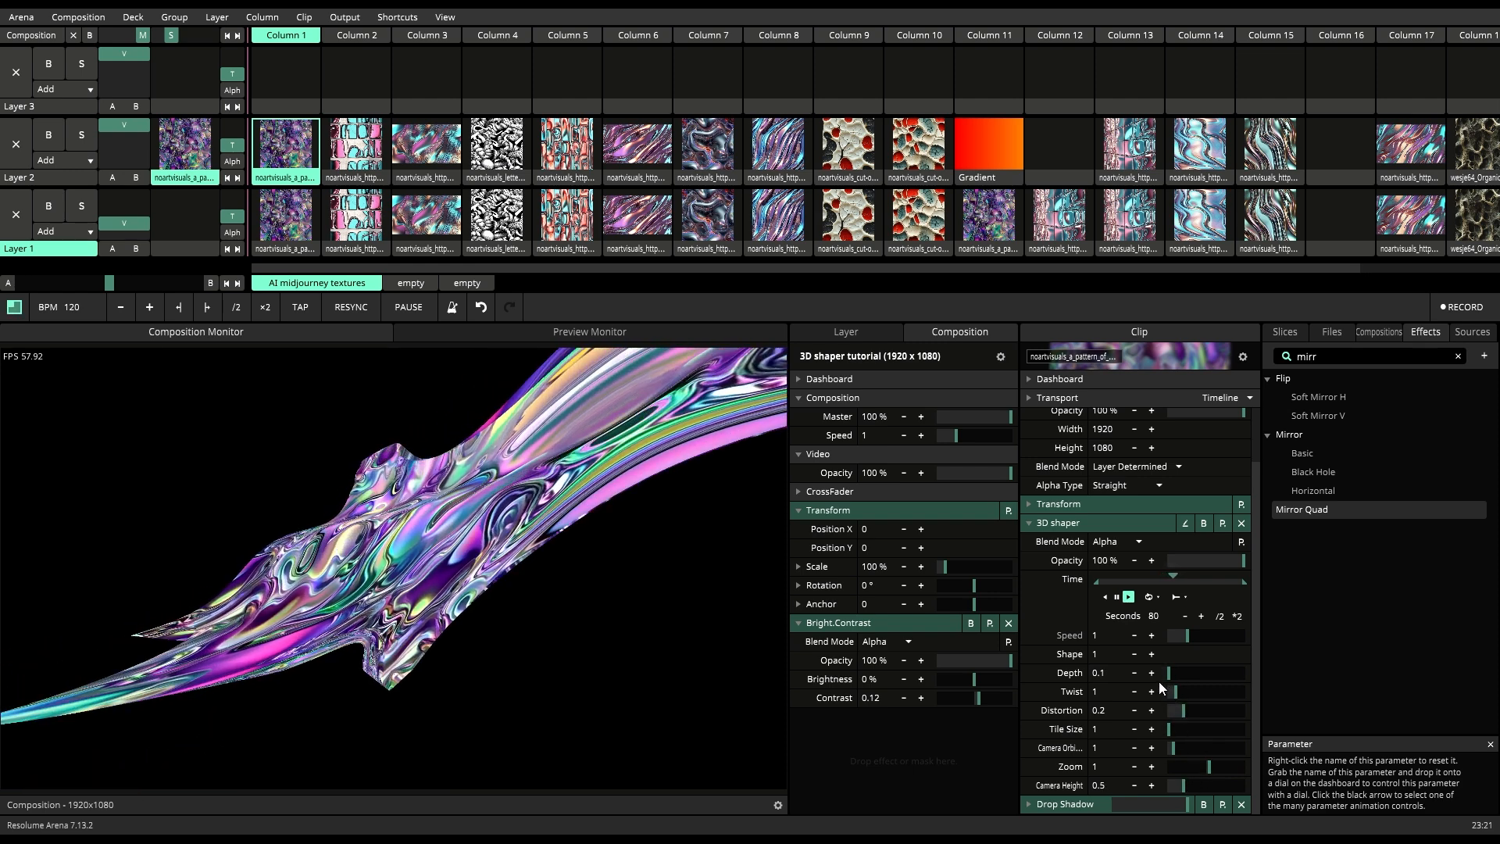
Step: Switch to Shape 0, set Distortion to 0.23 and Twist to 0.83, and step Shape up to 2
left_click(1135, 655)
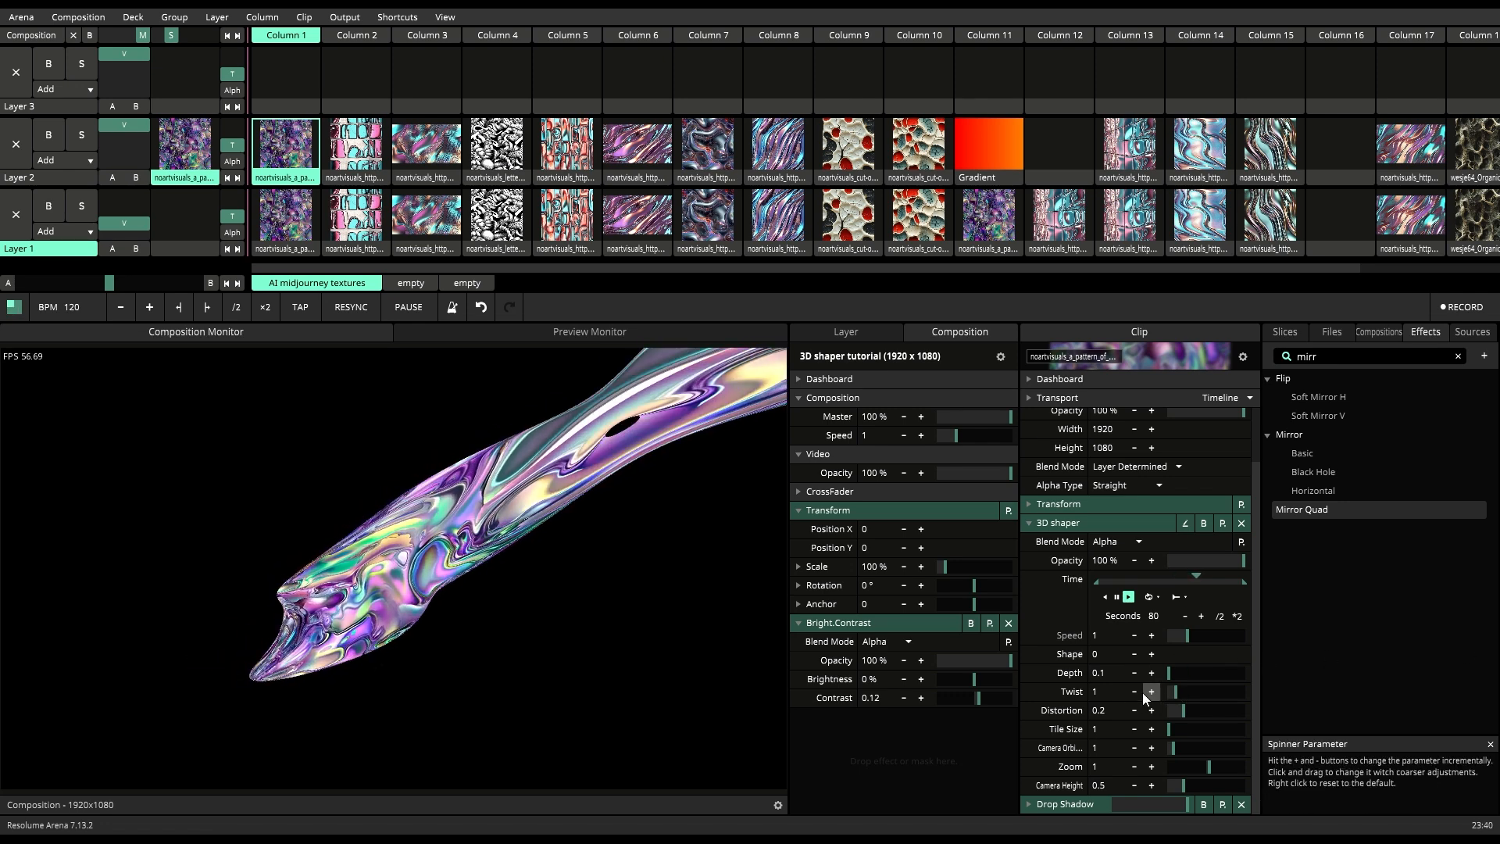
mouse_move(1184, 711)
left_mouse_down()
mouse_move(1213, 711)
mouse_move(1184, 696)
mouse_move(1211, 713)
mouse_move(1172, 712)
mouse_move(1203, 711)
mouse_move(1175, 694)
mouse_move(1199, 714)
mouse_move(1186, 712)
left_mouse_up()
left_click(1149, 656)
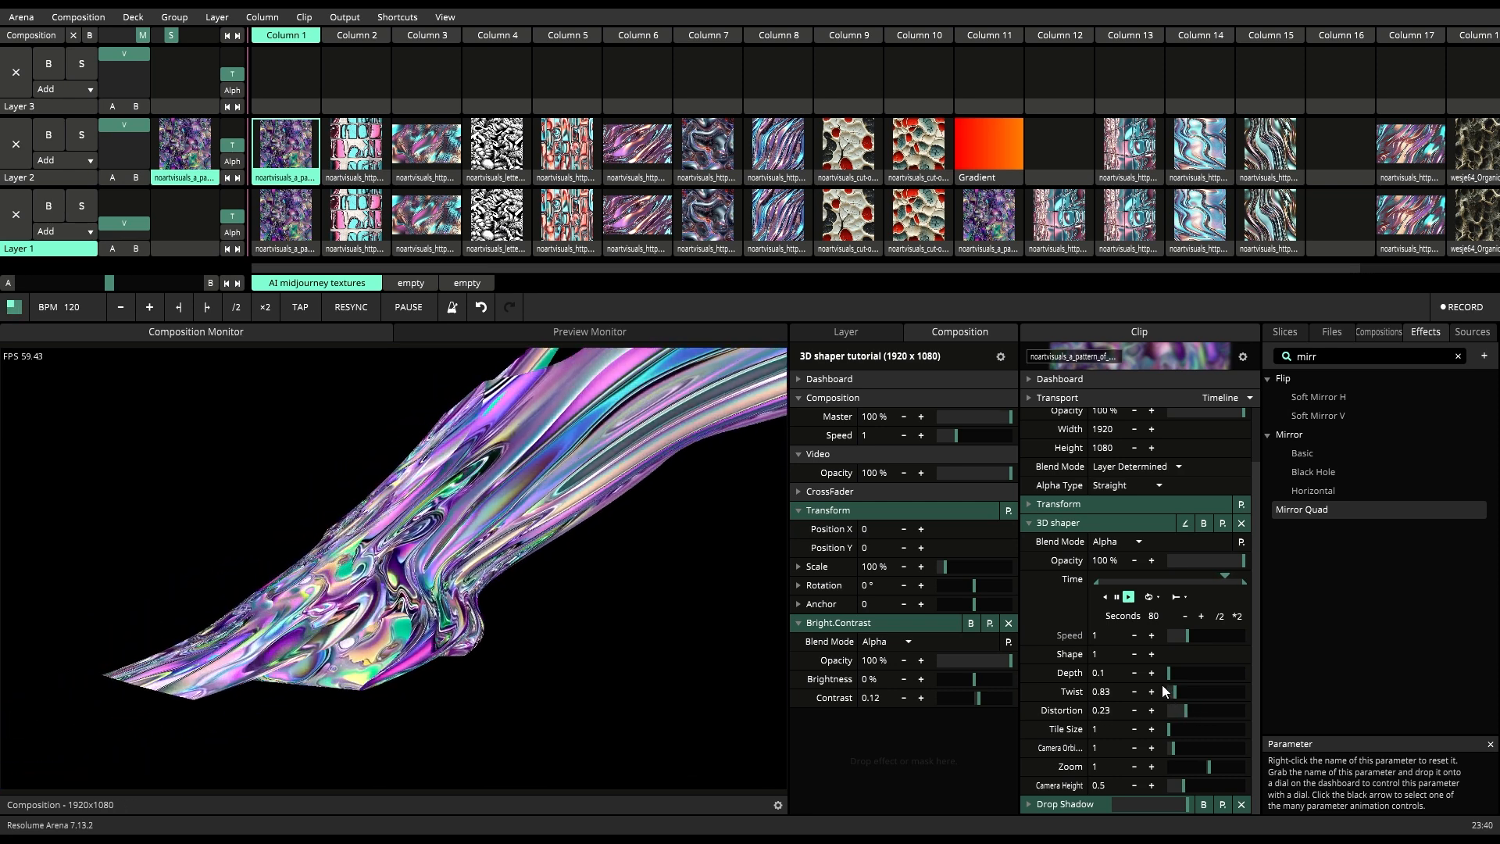
left_click(1150, 654)
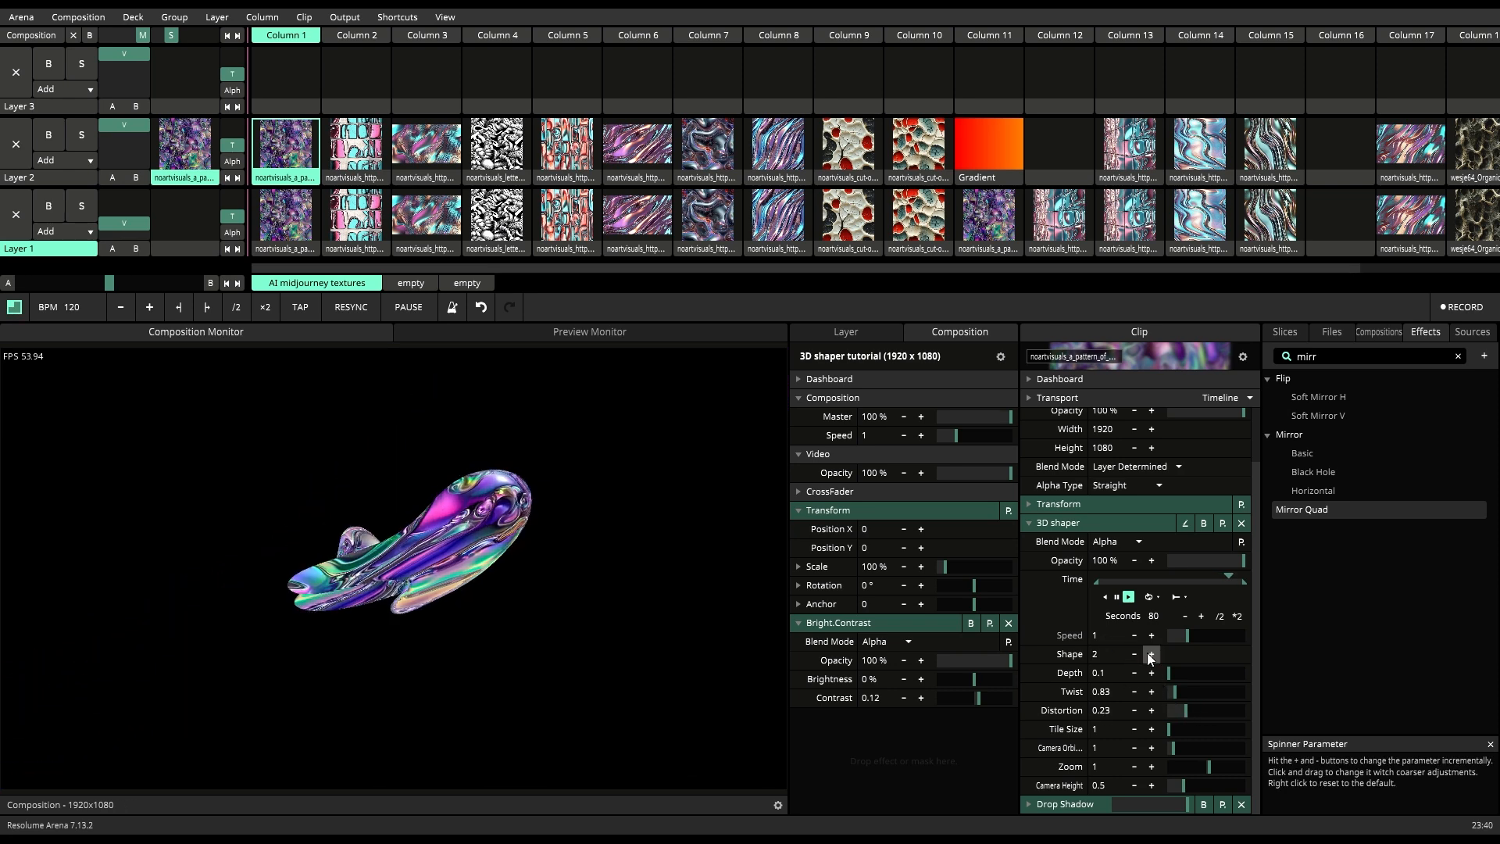
Step: Set Distortion to 0.6, Twist to 1.88 and Depth to 0.51, stepping Shape up to 5
left_click_drag(1188, 710, 1215, 709)
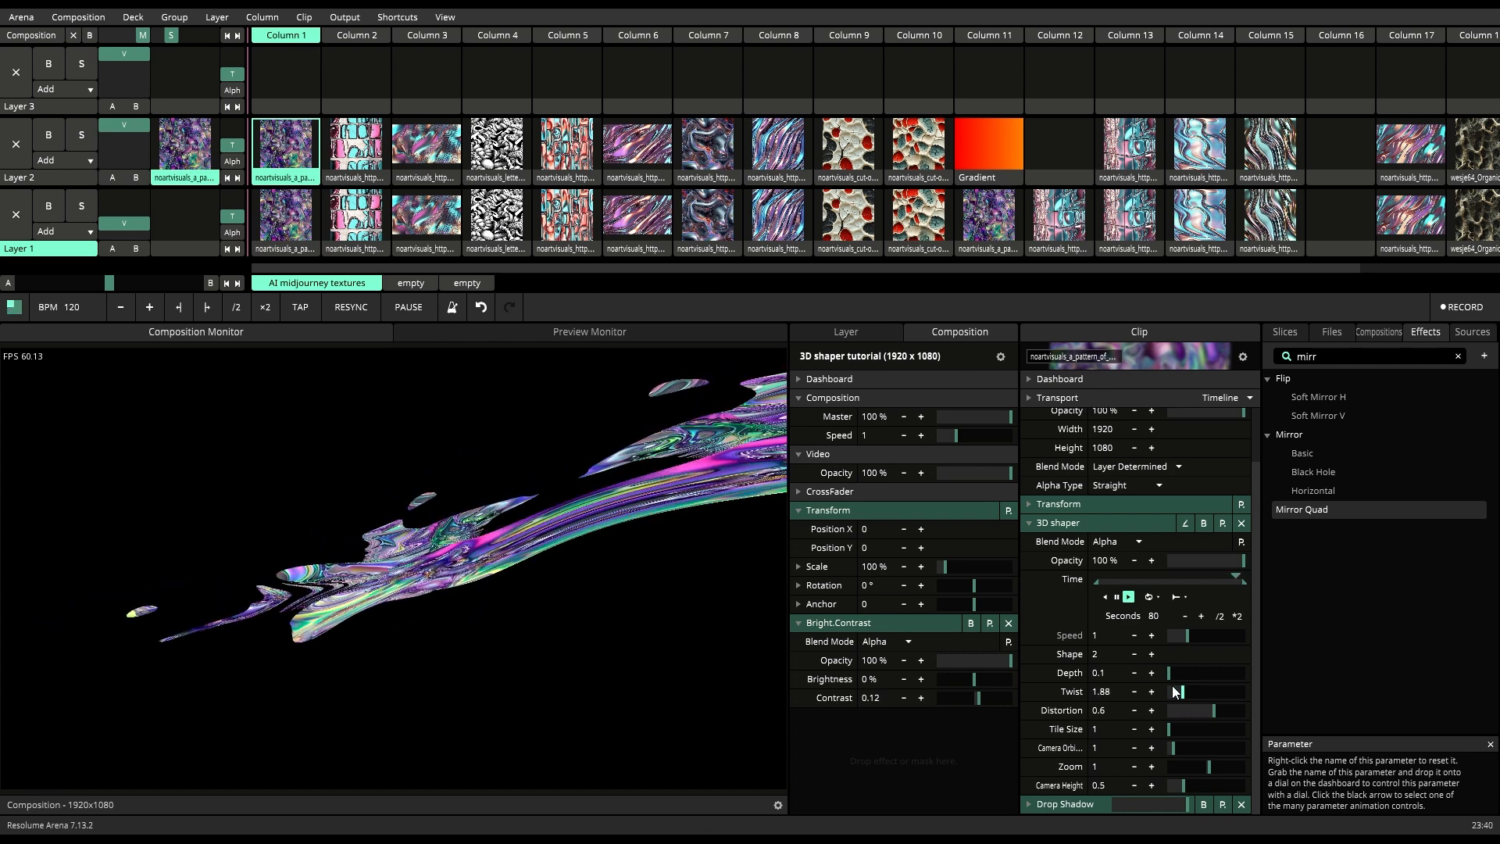
left_click_drag(1169, 677, 1189, 675)
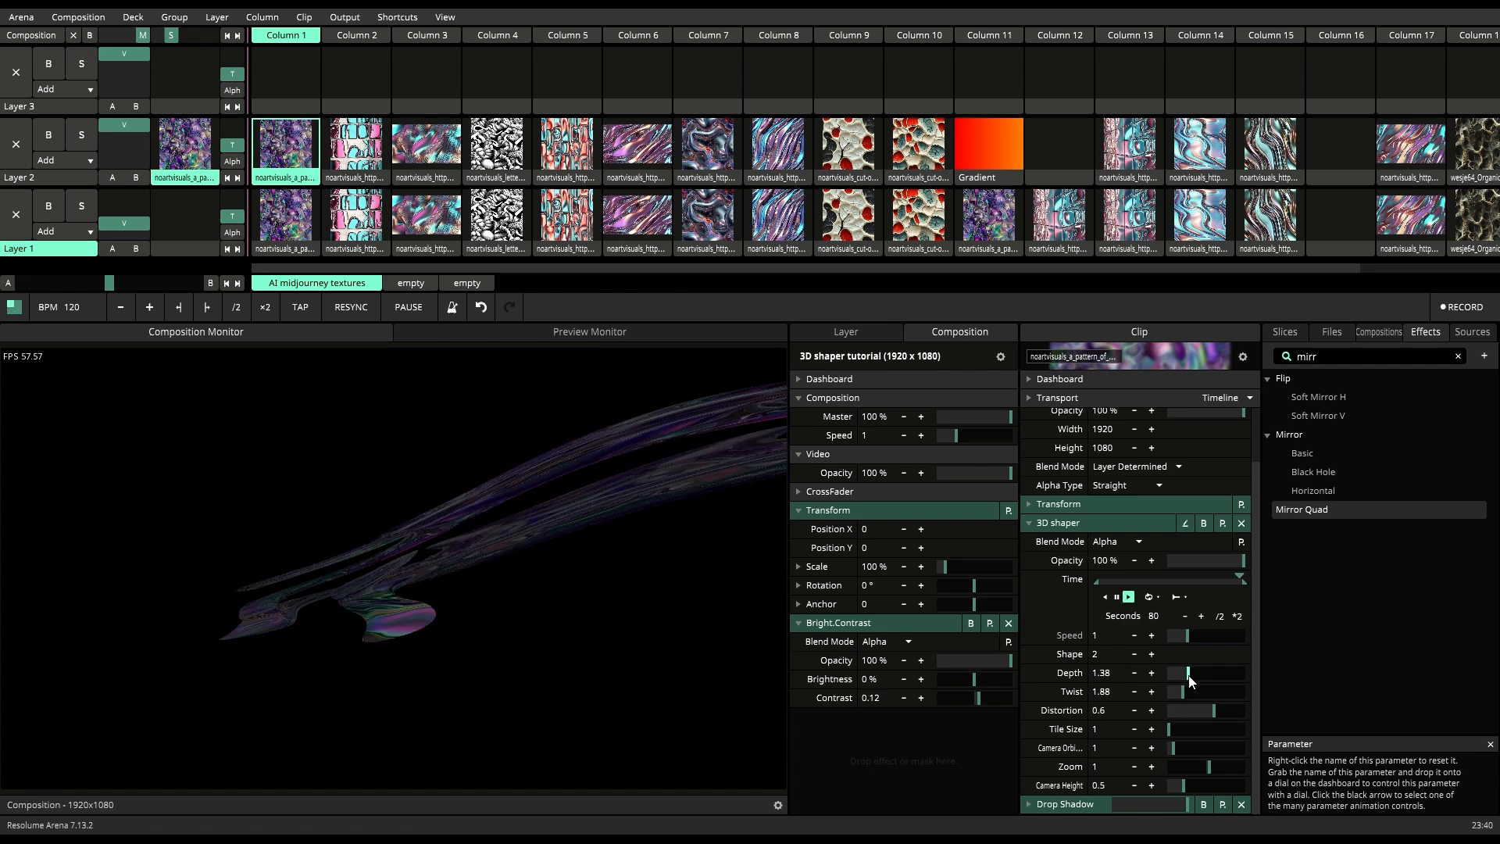
left_click(1151, 655)
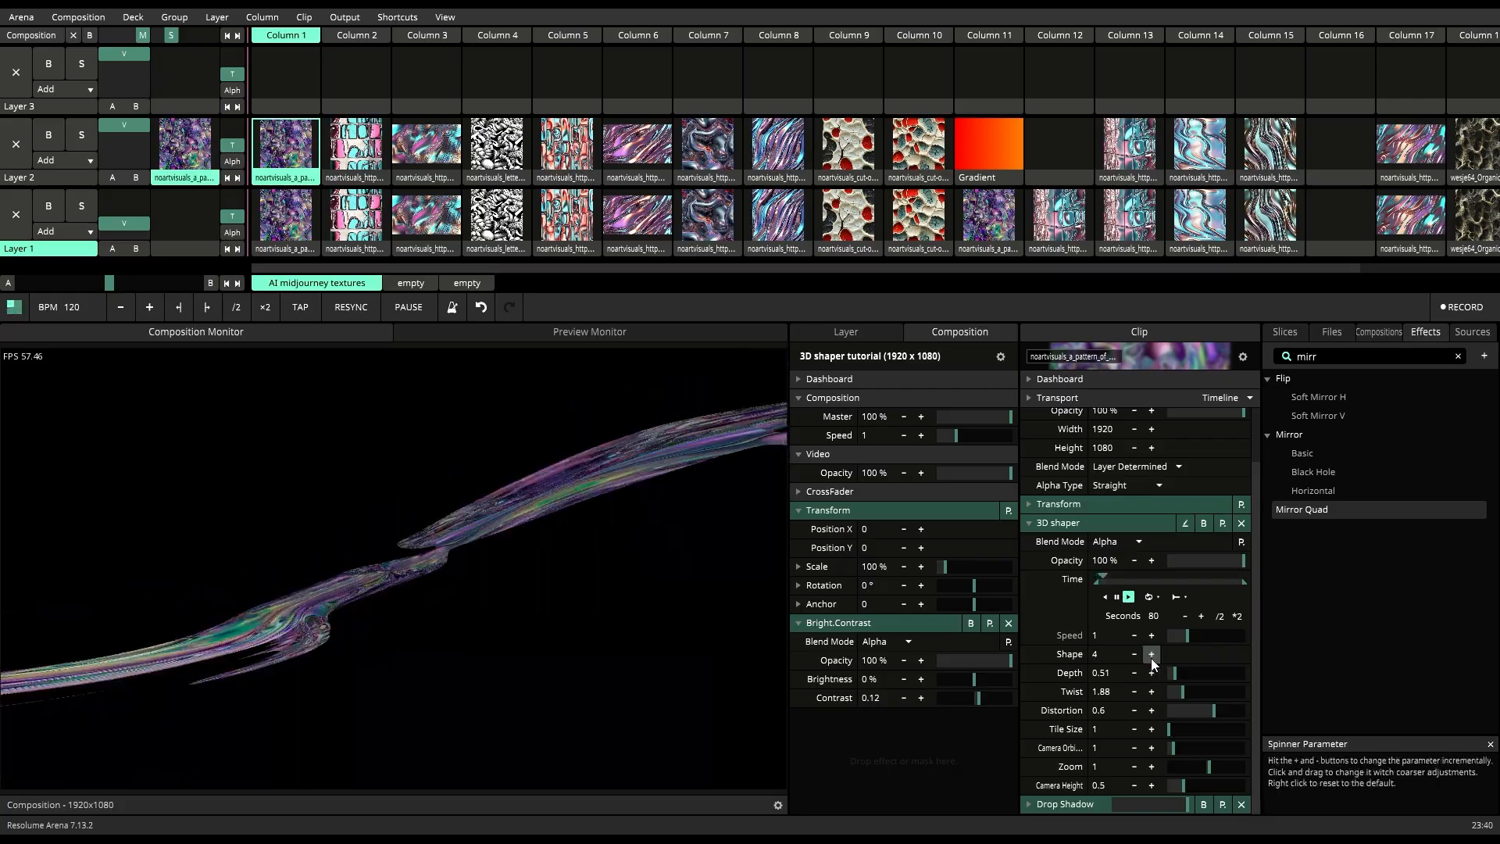
left_click(1151, 658)
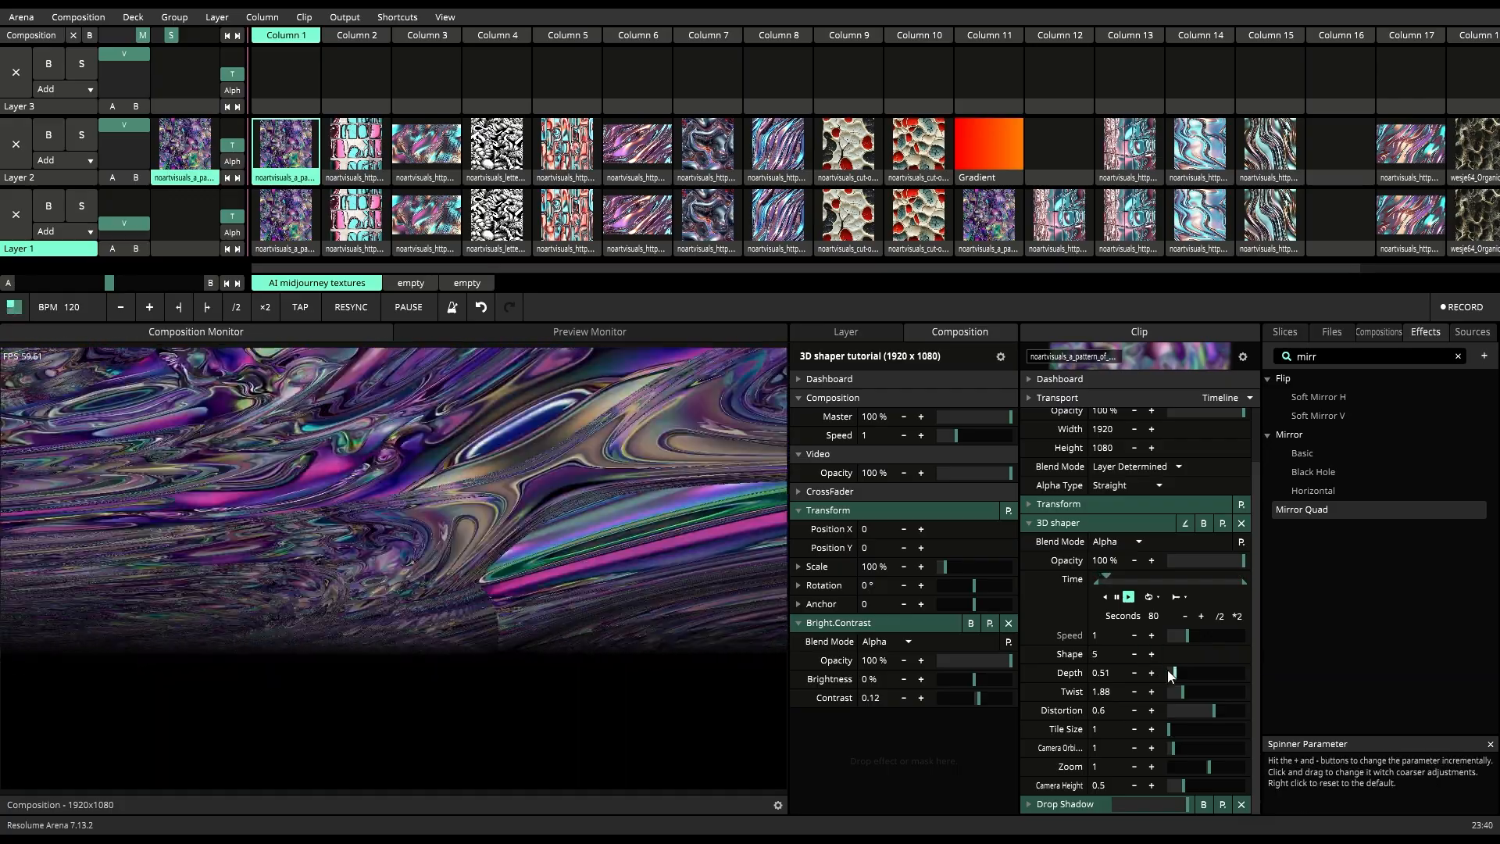
Step: Try Camera Height -1.99 and Twist 5.52 on Shape 5, and reset Distortion to 0.2, Camera Height to 0.5 and Twist to 1
left_click_drag(1194, 784, 1164, 785)
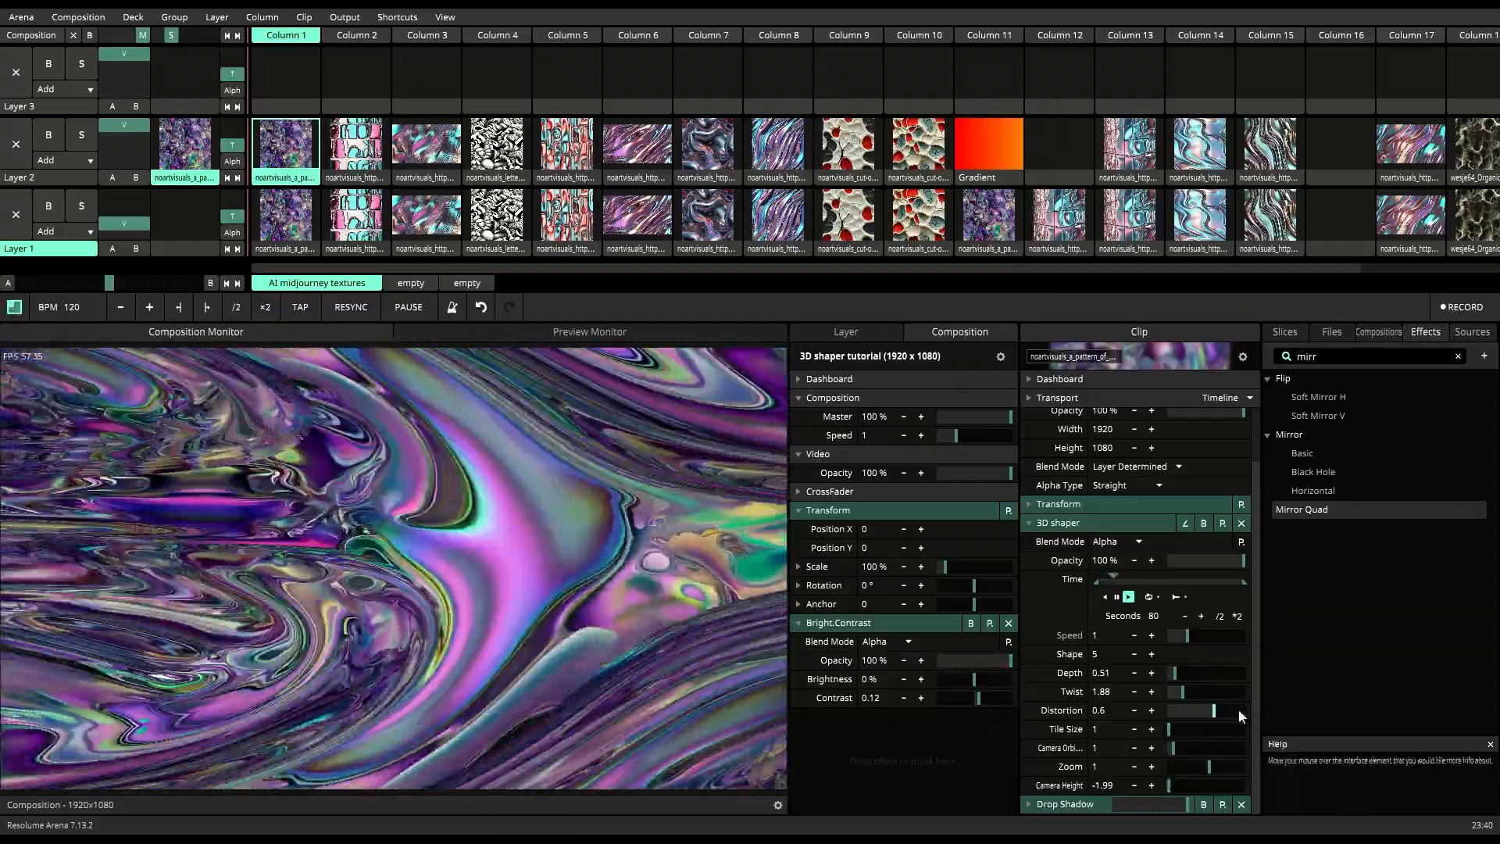
left_click_drag(1184, 696, 1216, 708)
right_click(1217, 710)
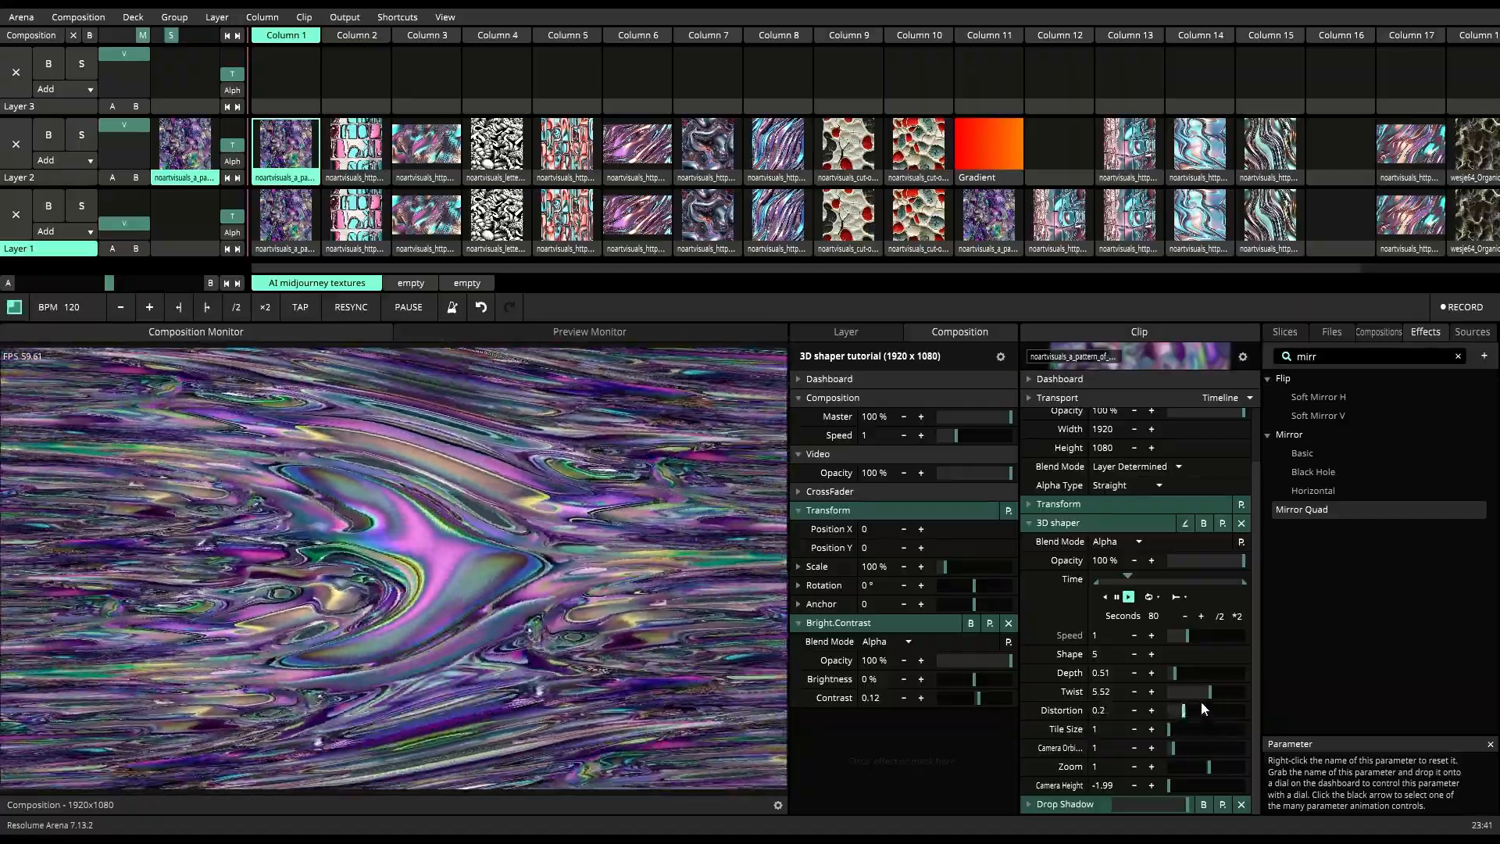
right_click(1169, 785)
right_click(1194, 692)
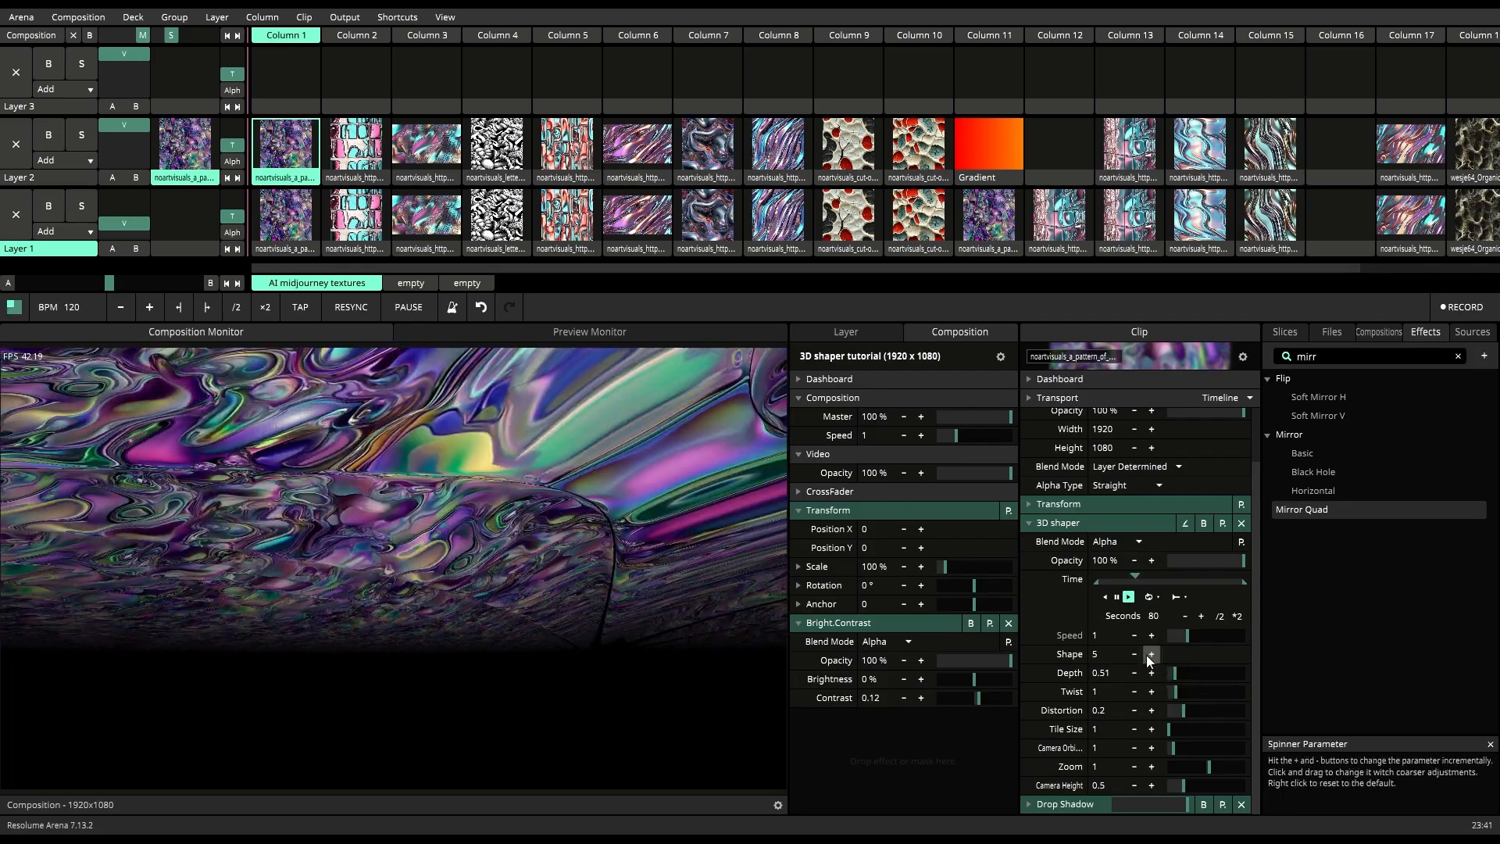
Step: Step Shape down to 3 and set Distortion to 0.61, Twist to 0 and Zoom to -1.25
left_click(1141, 662)
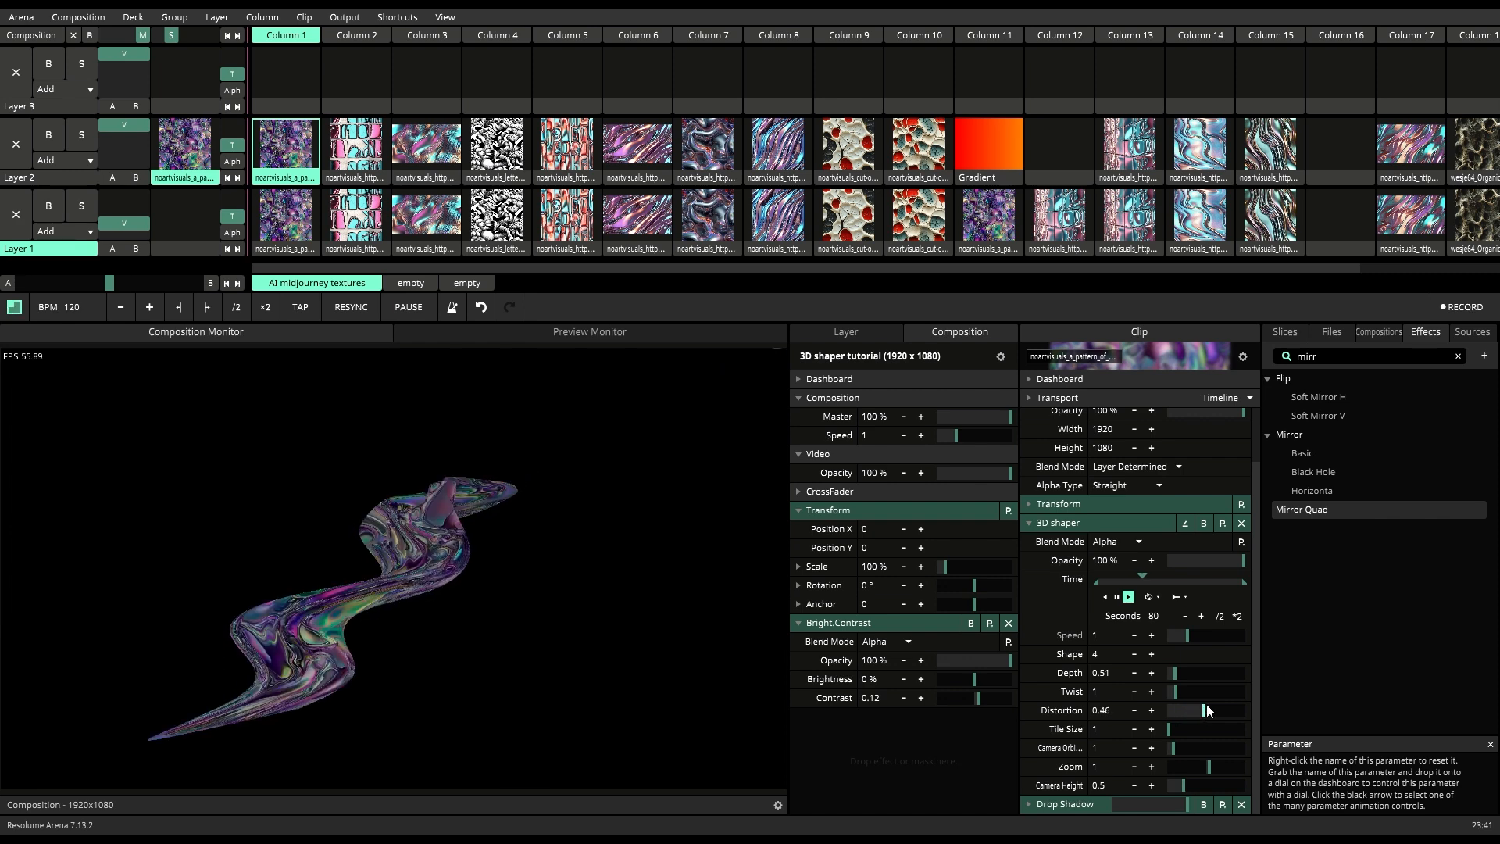
left_click_drag(1177, 696, 1150, 677)
left_click(1134, 655)
left_click_drag(1209, 767, 1203, 768)
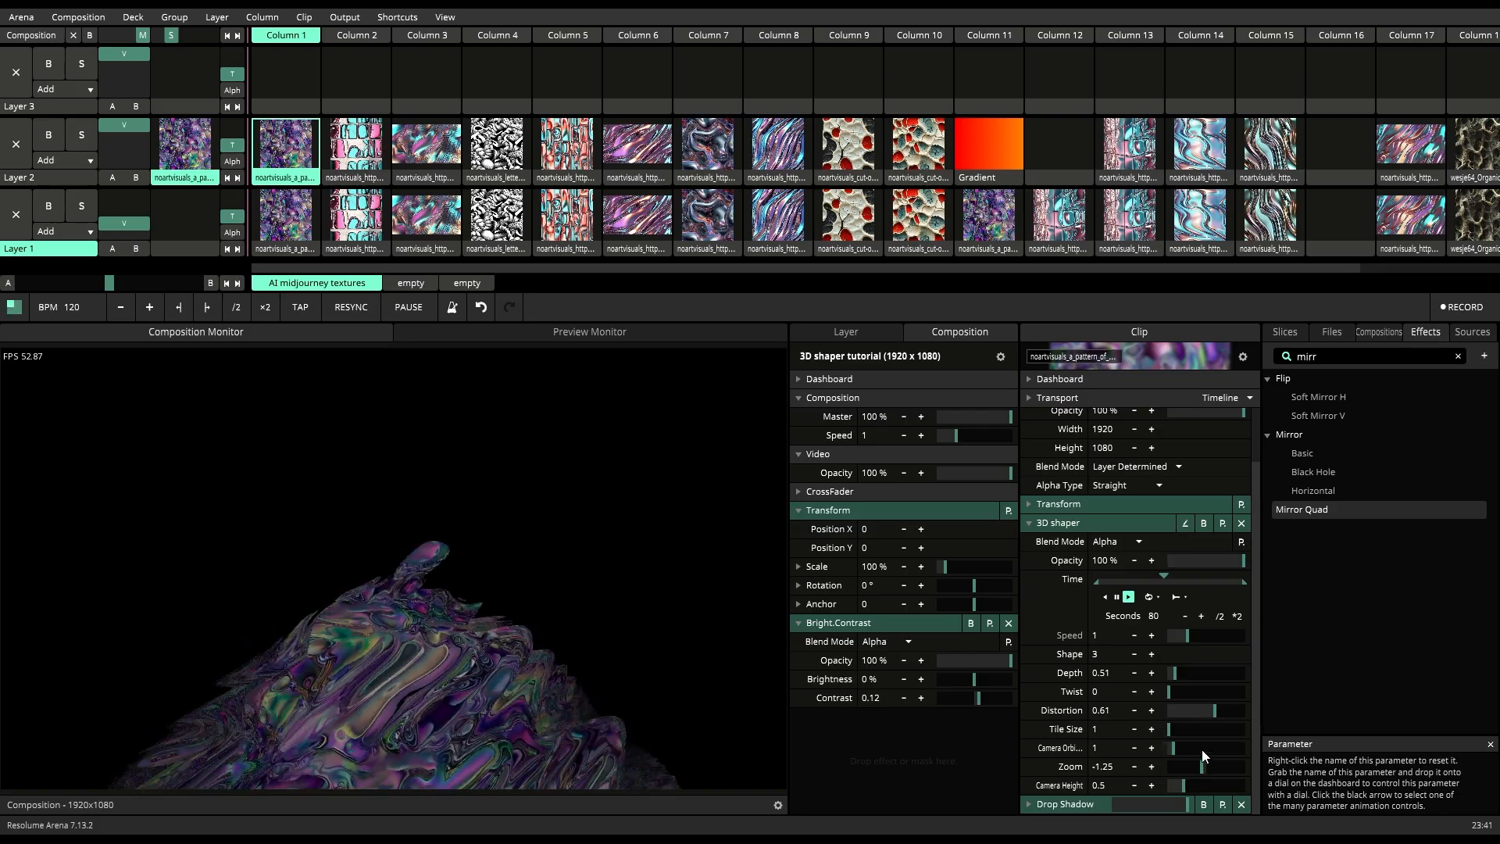
Step: Set Depth to 0.15, Twist to 2.92 and Distortion to 0.35, and lower Shape to 2
mouse_move(1168, 677)
left_mouse_down()
mouse_move(1182, 702)
mouse_move(1164, 691)
left_mouse_up()
left_click(1133, 655)
left_click(1132, 654)
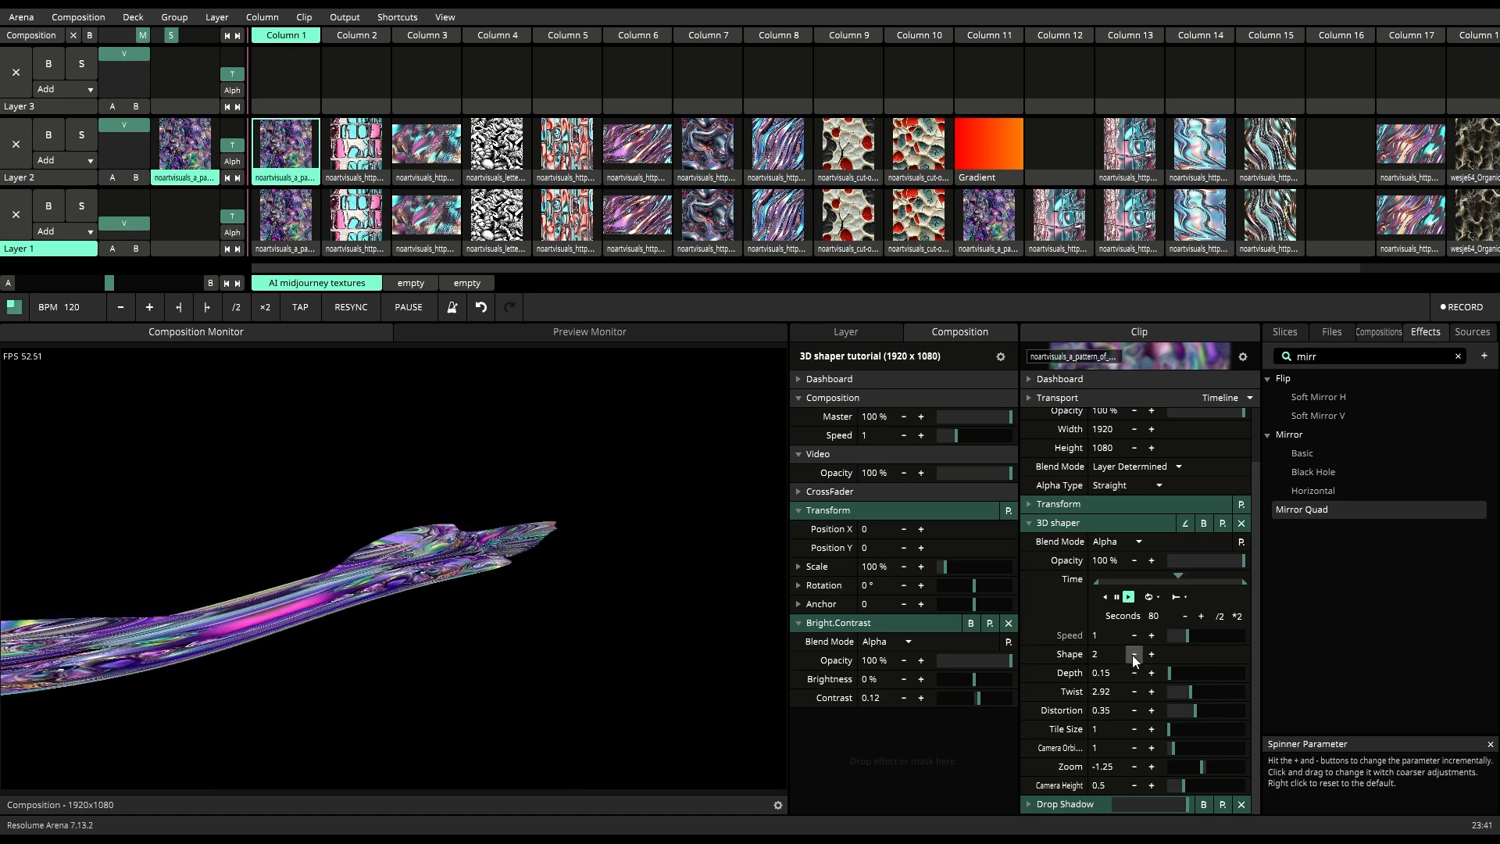
Step: Lower Shape to 1 and reset Twist to 1, Distortion to 0.2, Zoom to 1 and Depth to 0.1
left_click(1133, 655)
right_click(1191, 692)
right_click(1195, 710)
right_click(1203, 769)
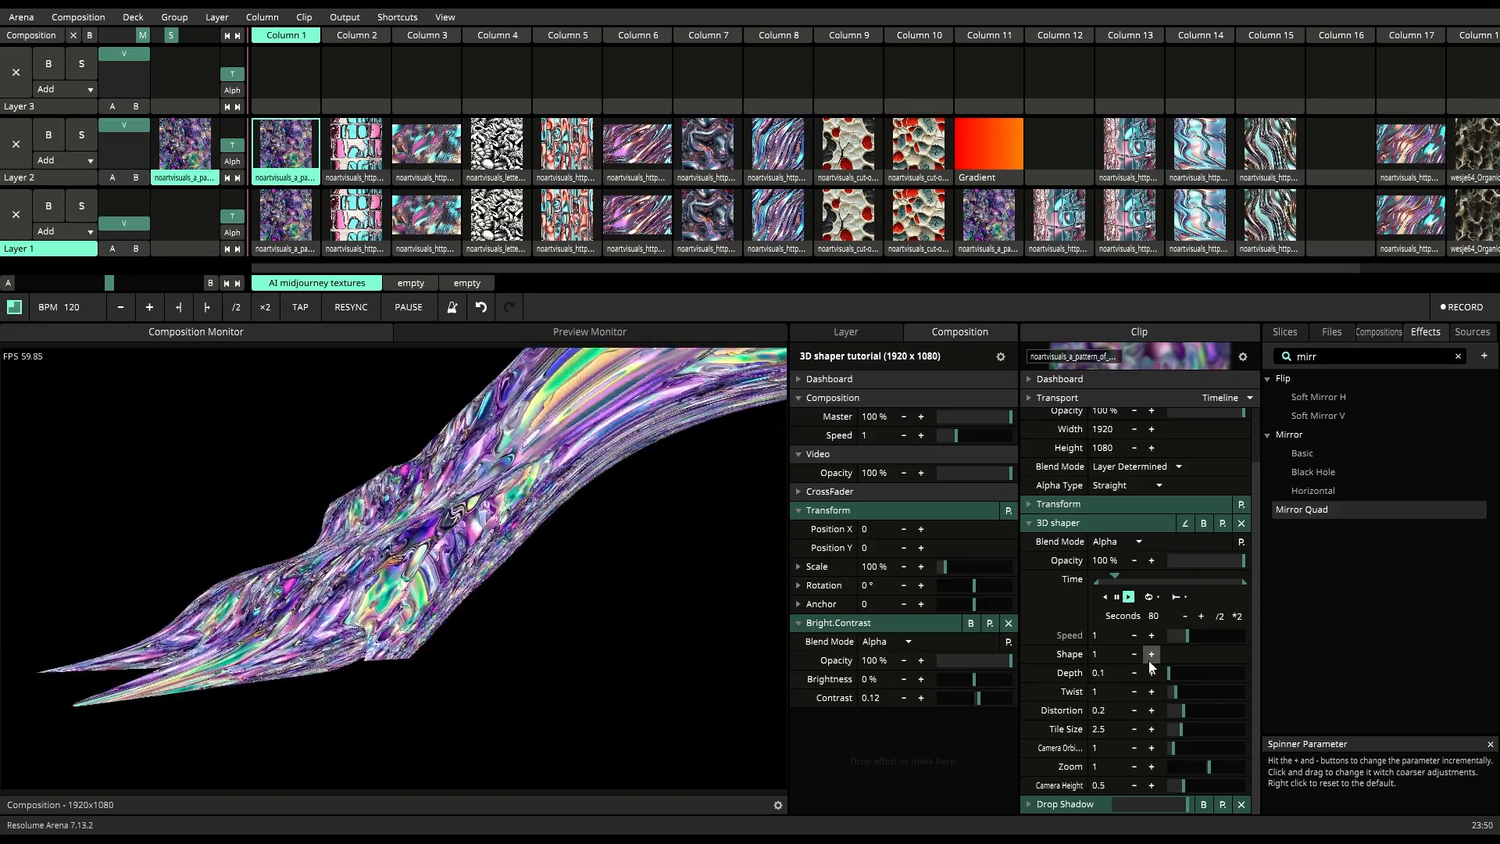
Step: Set Tile Size to 2.69 and Depth to 0.41, and raise Shape to 2
left_click_drag(1196, 729, 1182, 729)
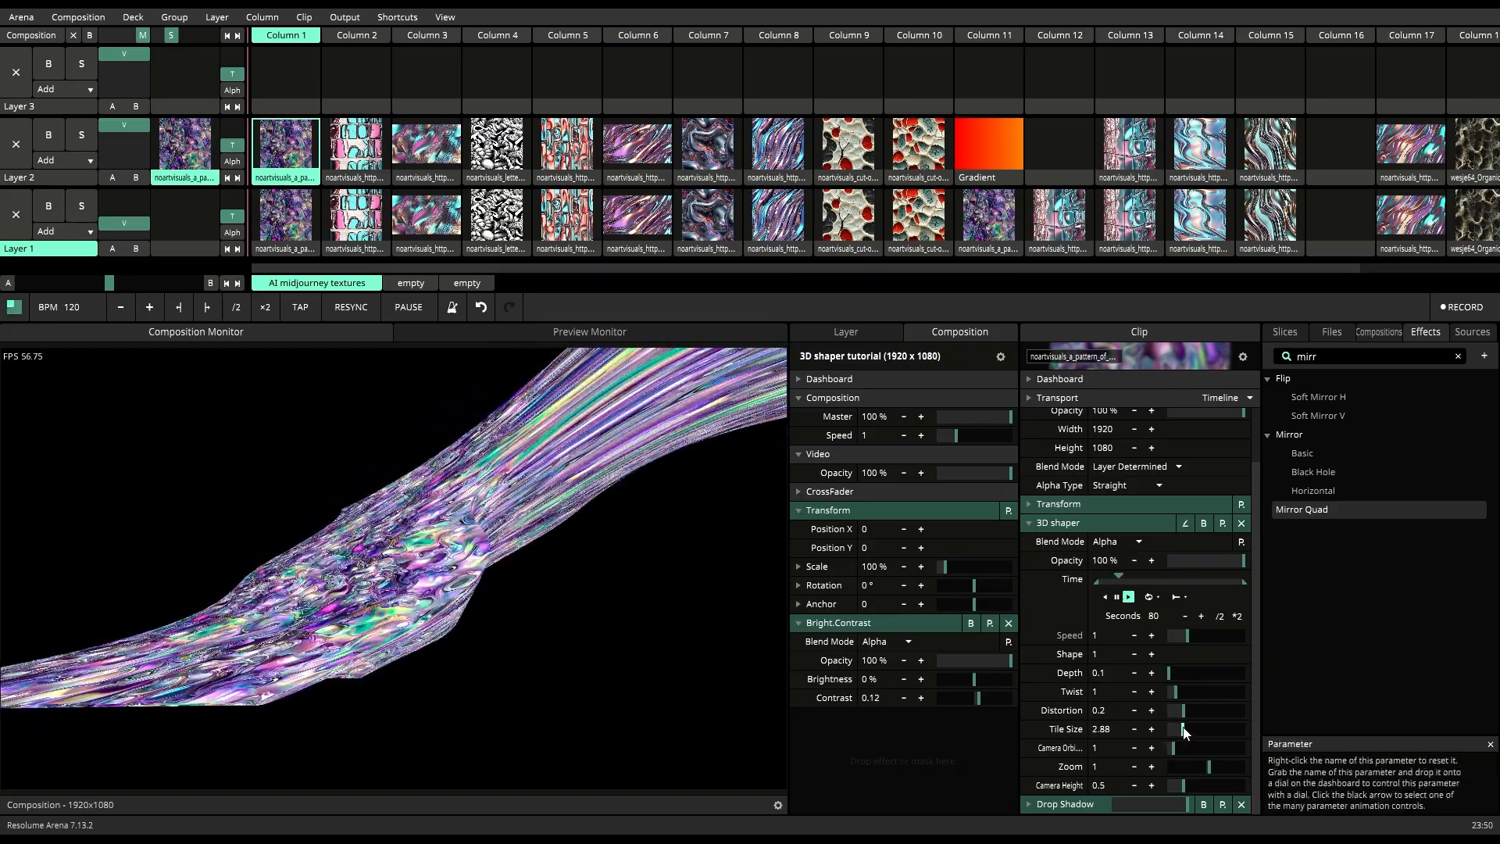
left_click_drag(1171, 674, 1173, 674)
left_click(1151, 655)
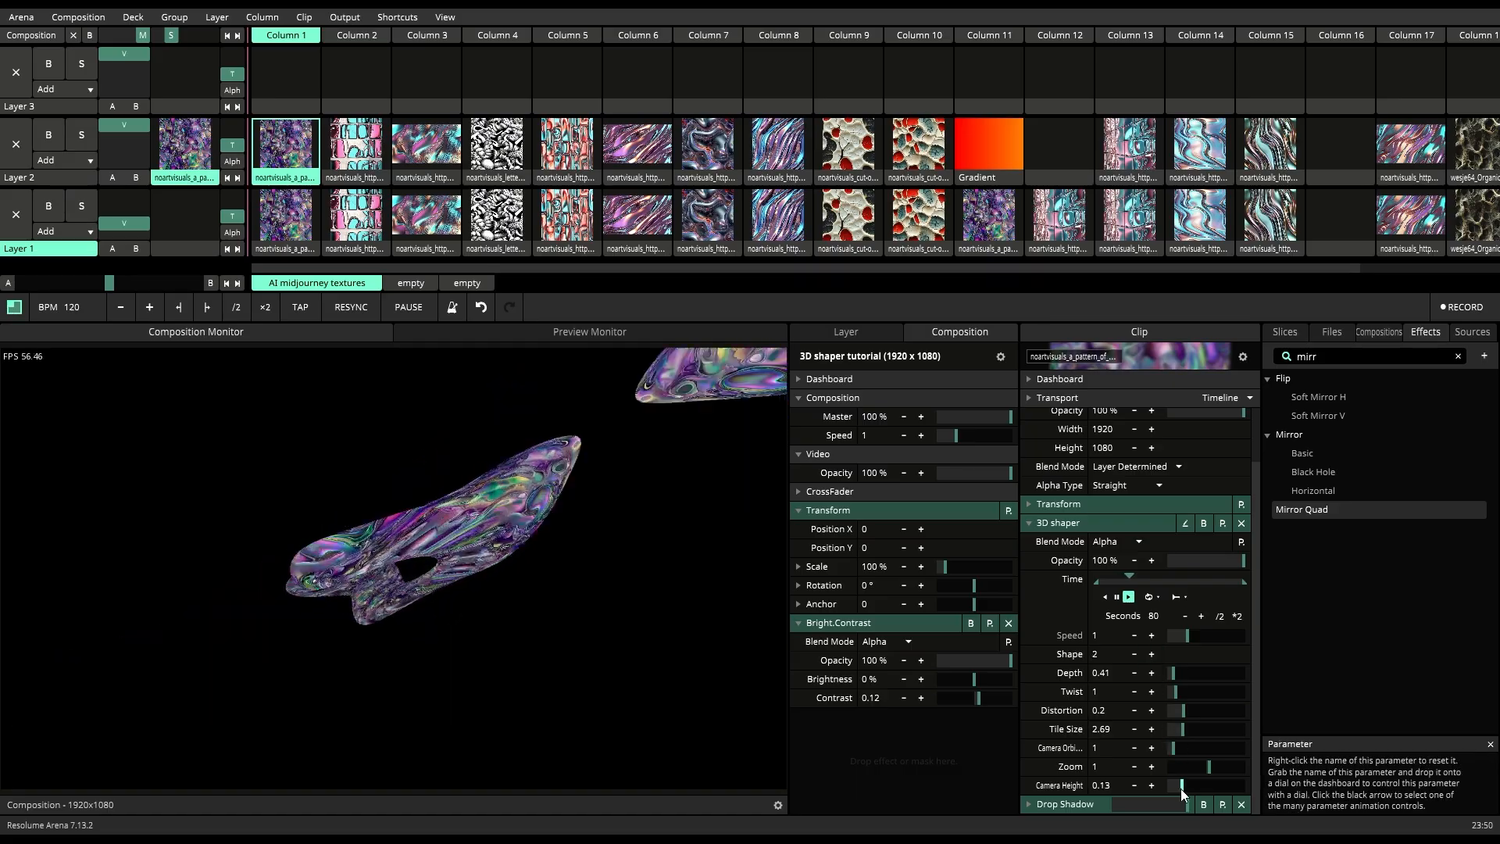
Step: Set Camera Height to -1.87, Tile Size to 1.75 and Zoom to -1.04, and raise Shape to 3
left_click_drag(1180, 788, 1170, 788)
left_click_drag(1174, 734, 1204, 769)
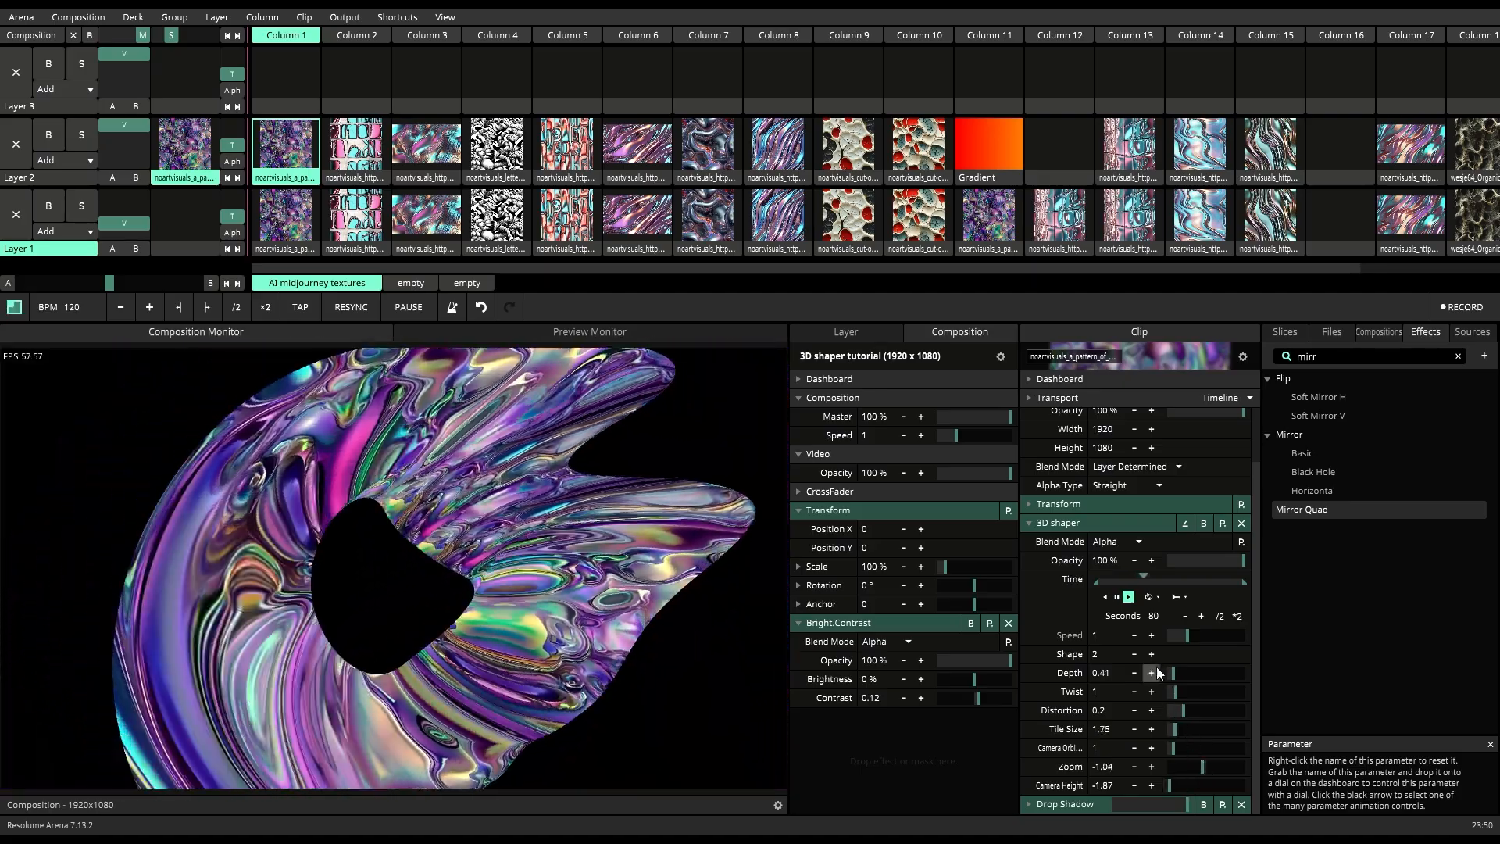
left_click(1152, 654)
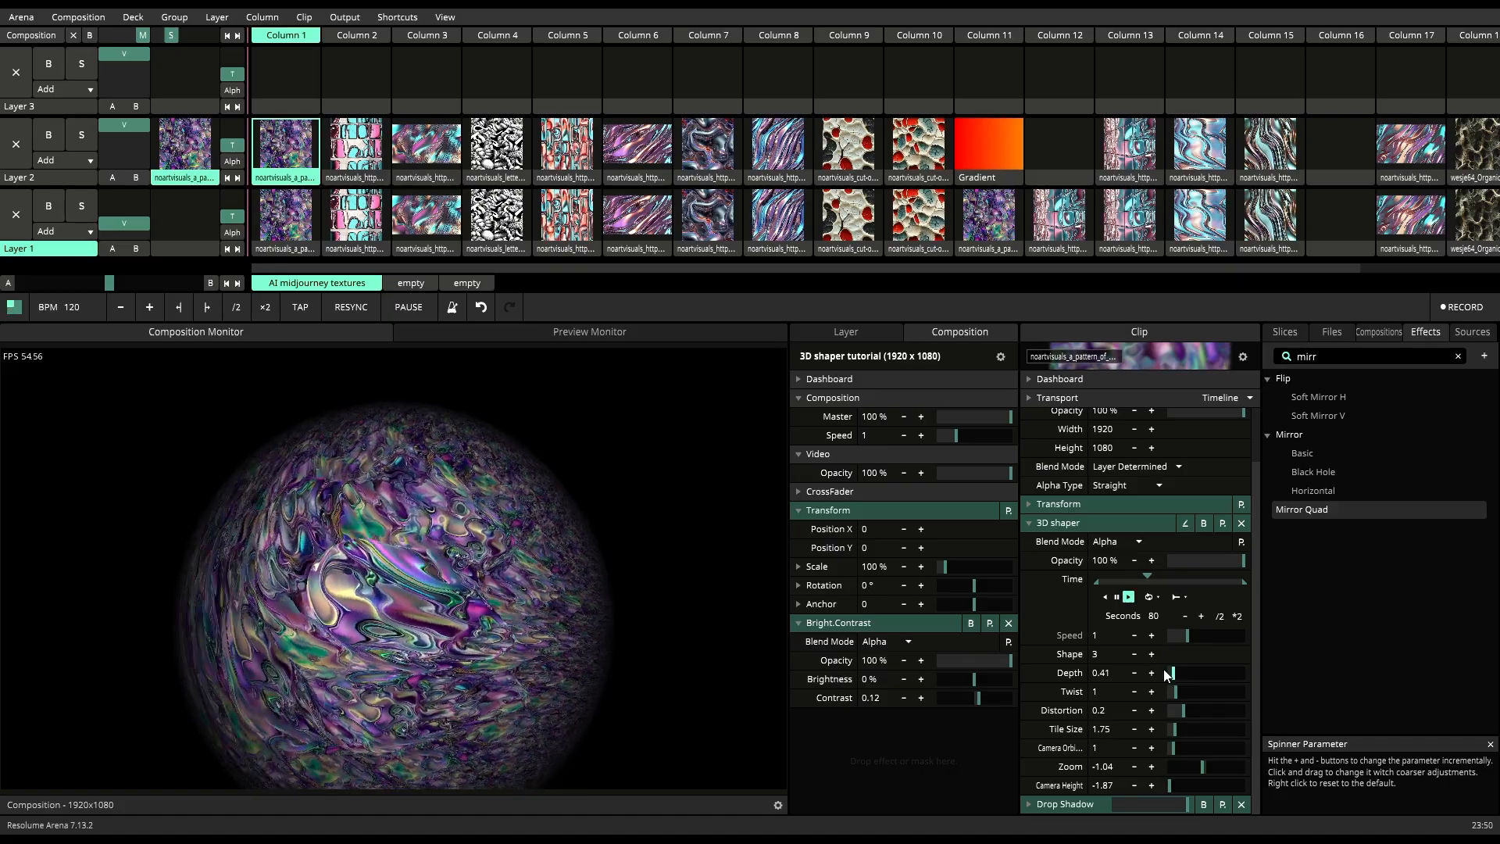
Step: Set Tile Size to 6.16, raise Shape to 4, and adjust Zoom to -1.88 and Tile Size to 2.78
left_click_drag(1179, 732, 1215, 734)
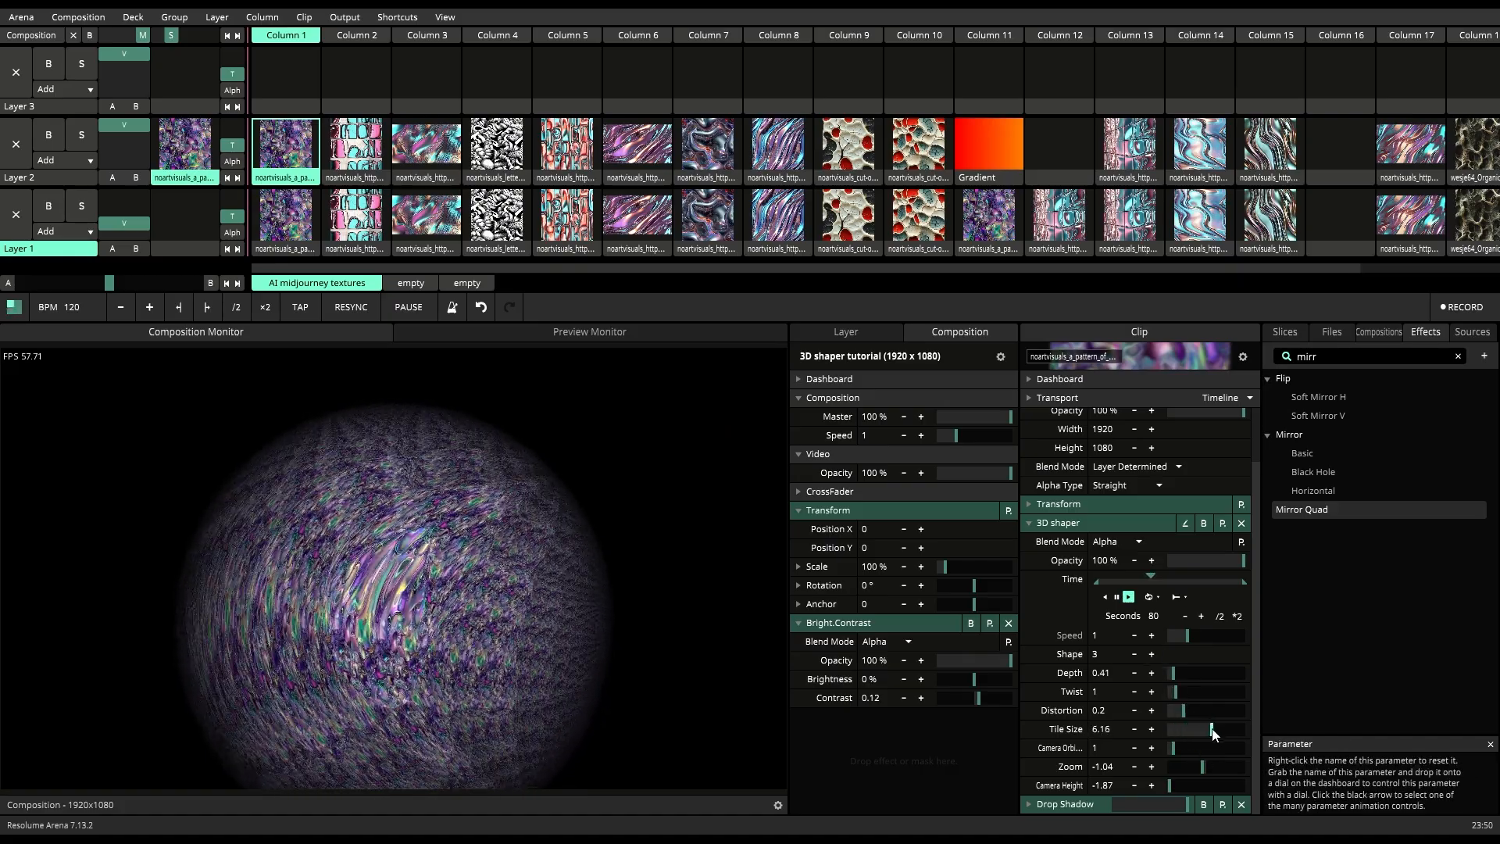
left_click(1151, 657)
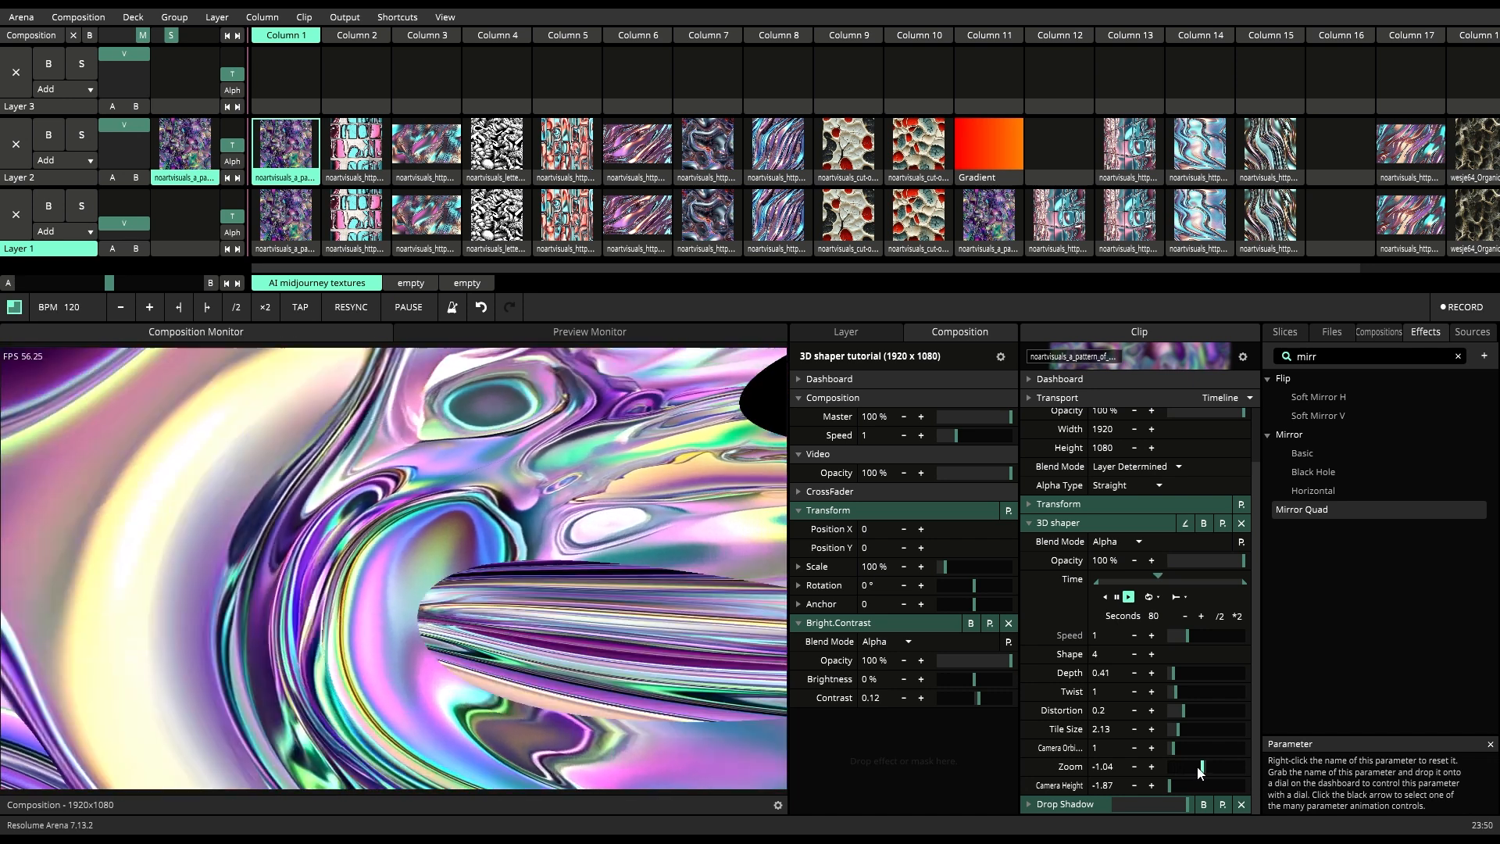
left_click_drag(1192, 767, 1198, 769)
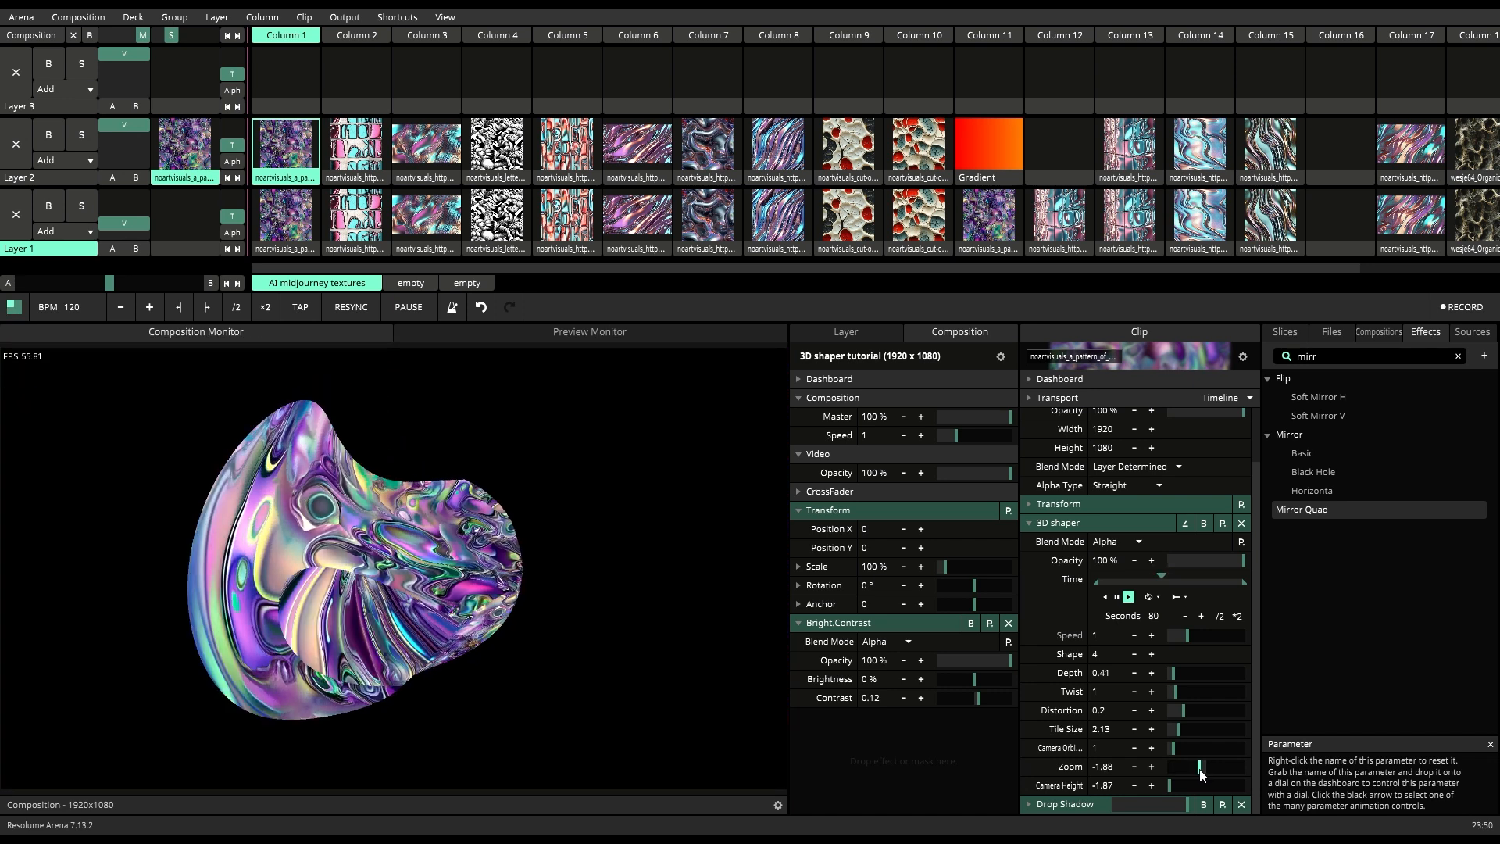
left_click_drag(1181, 723, 1198, 730)
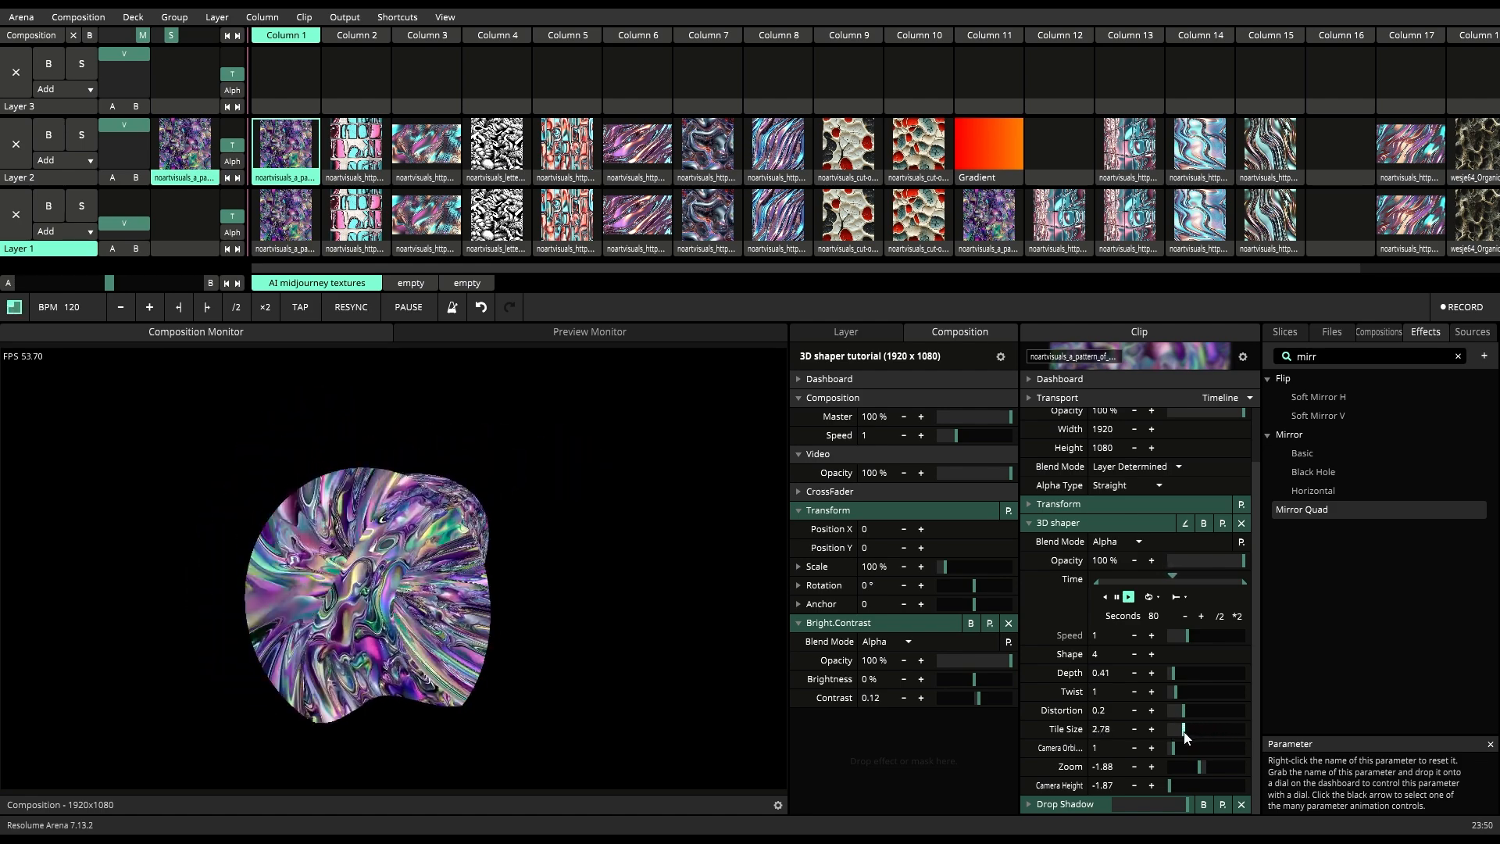
Step: Raise Shape to 5 and set Zoom to 2.5, Tile Size to 1.09, Twist to 3.23 and Distortion to 0.48
left_click(1153, 654)
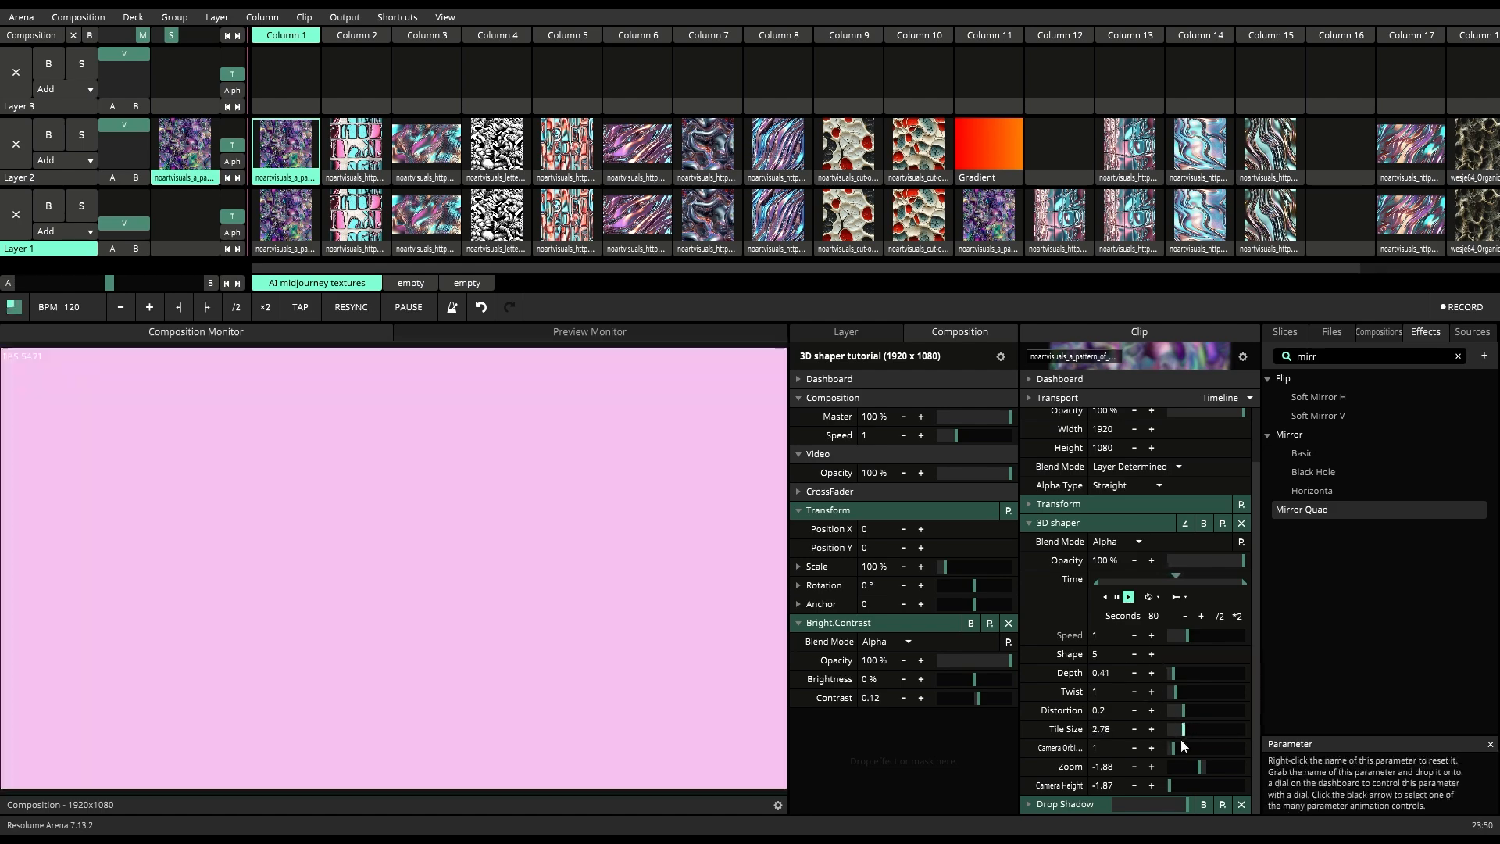
left_click_drag(1204, 765, 1226, 761)
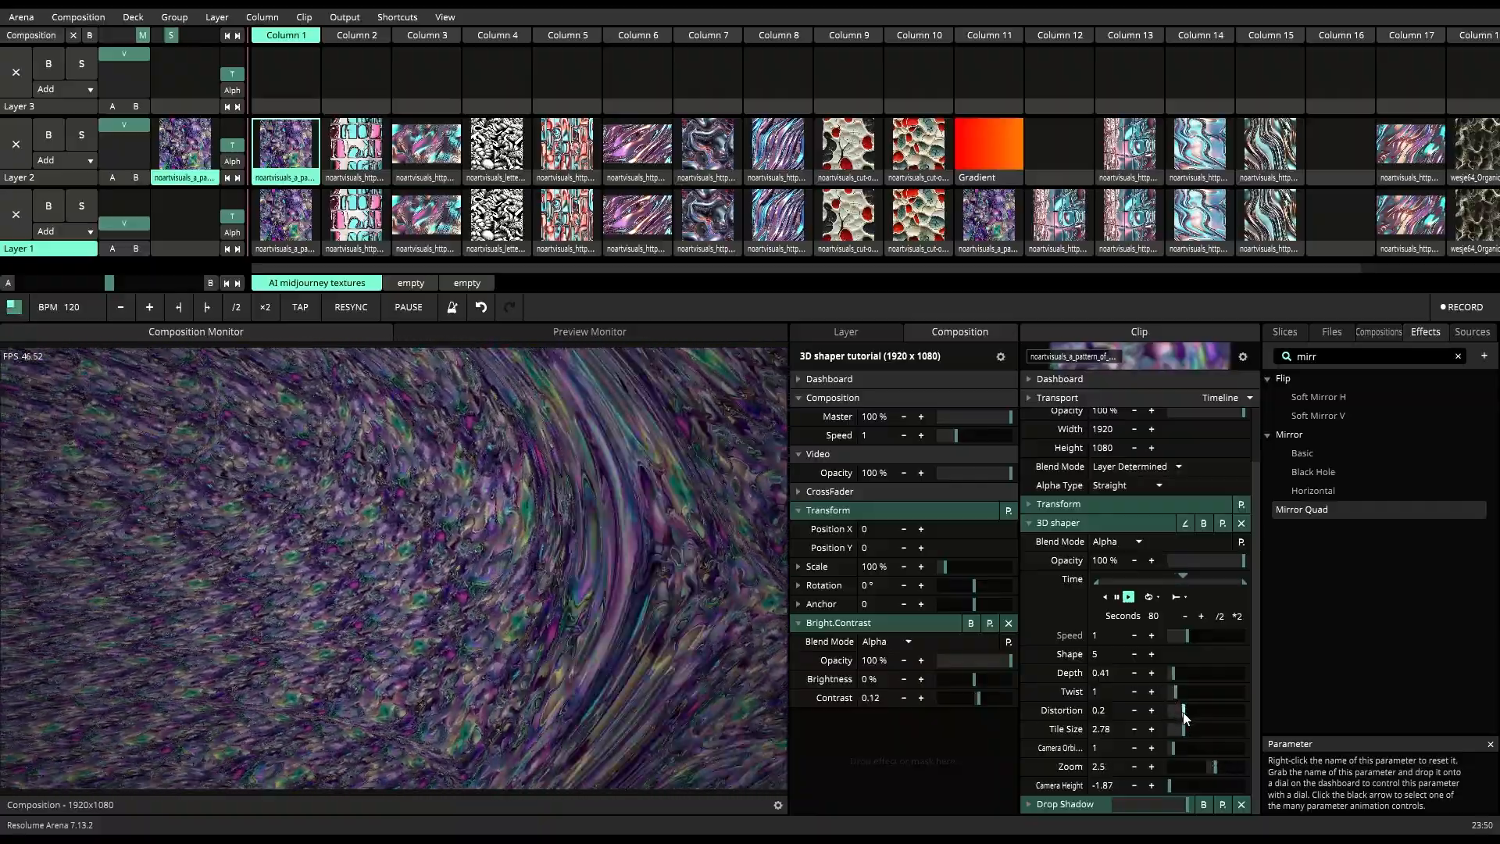
mouse_move(1184, 728)
left_mouse_down()
mouse_move(1219, 732)
mouse_move(1164, 739)
mouse_move(1186, 692)
mouse_move(1206, 711)
left_mouse_up()
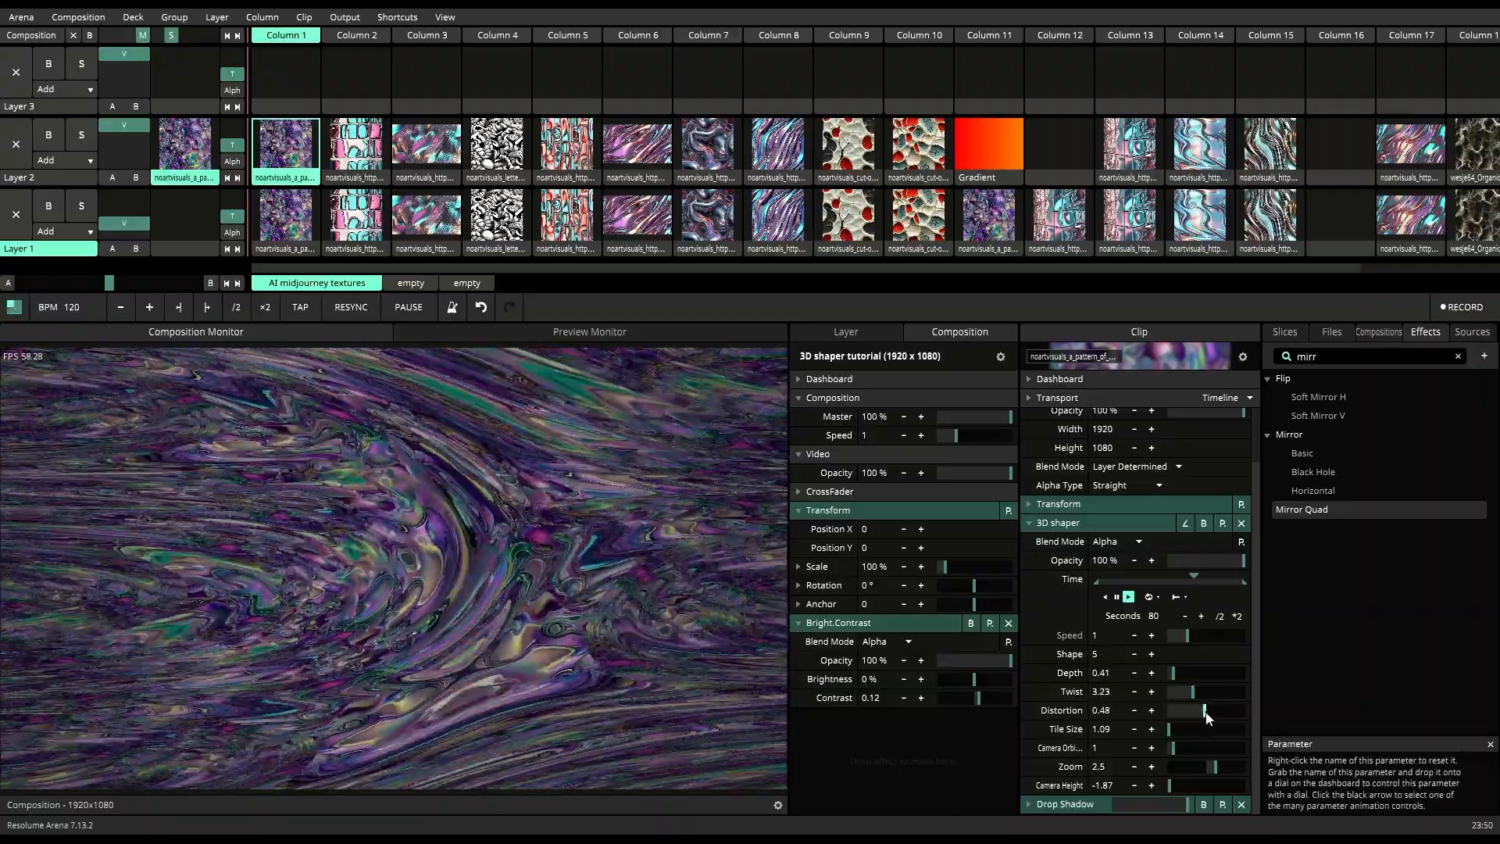
Step: Reset Camera Height to 0.5, Zoom to 1, Tile Size to 1, Distortion to 0.2, Twist to 1 and Depth to 0.1
left_click_drag(1178, 781, 1216, 771)
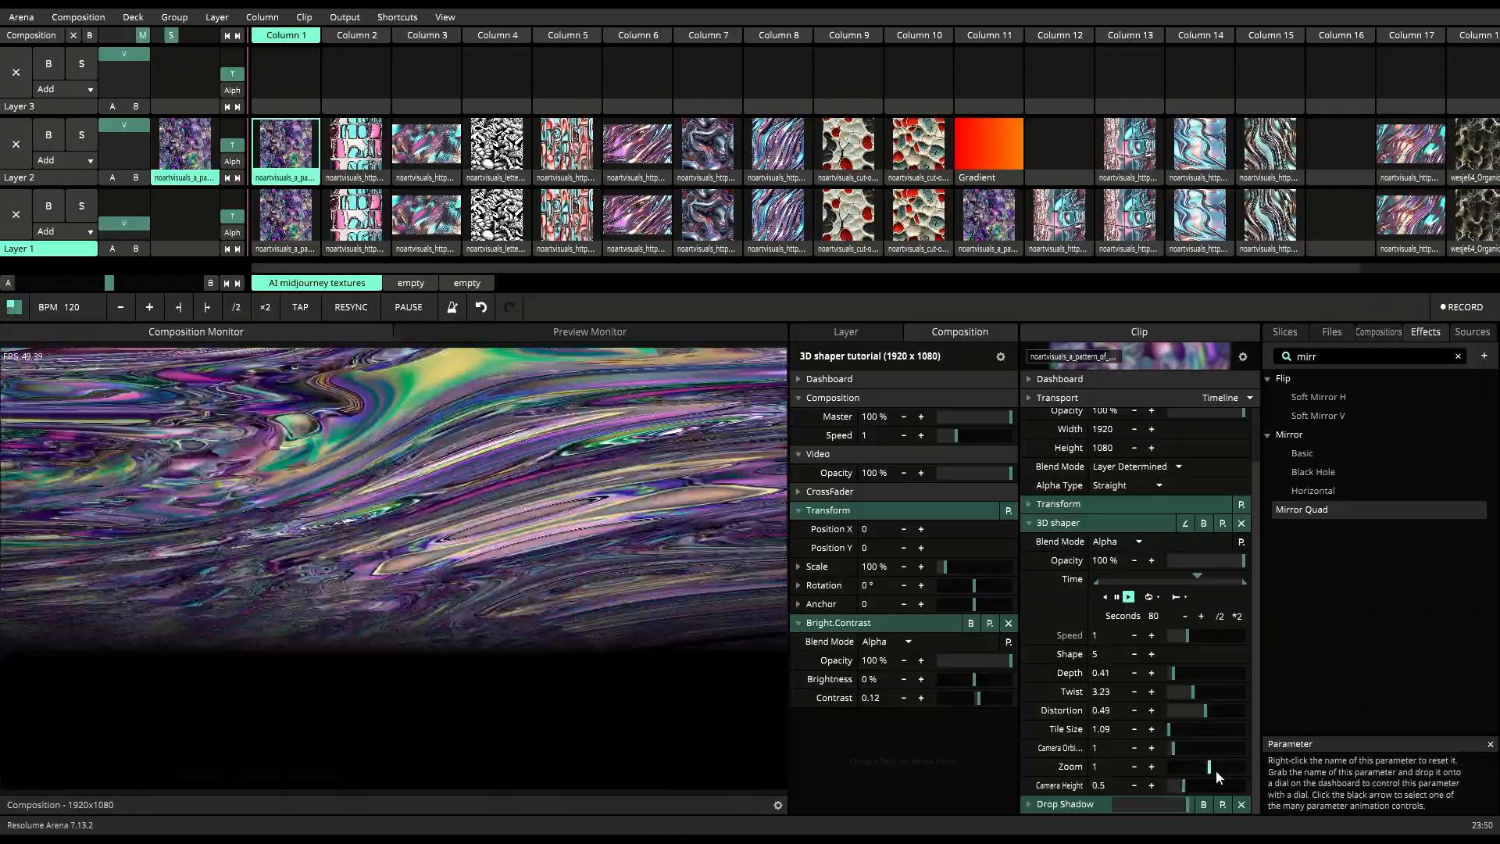
double_click(1169, 728)
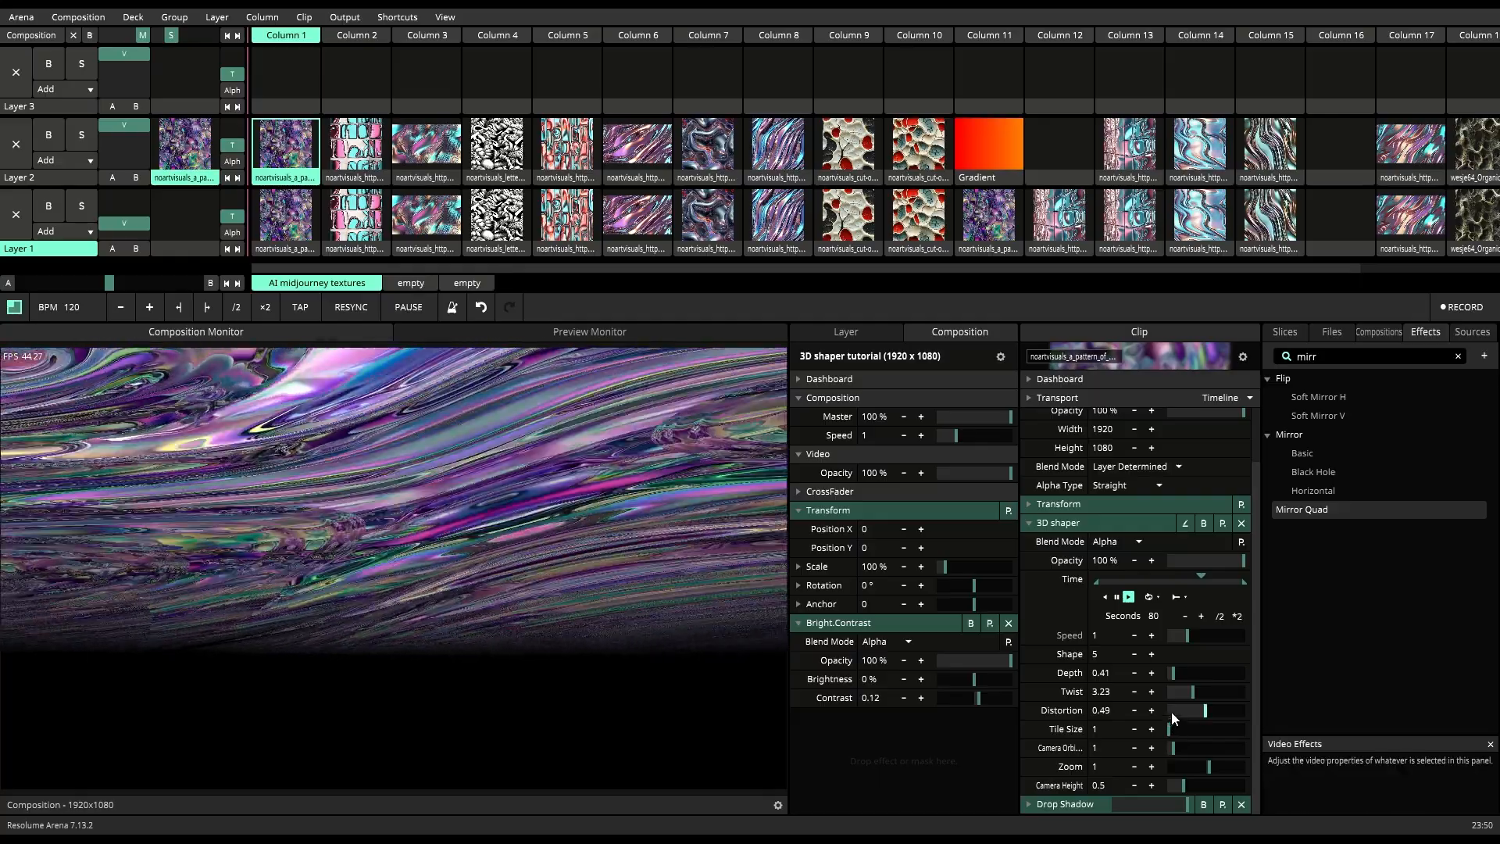
double_click(1207, 706)
double_click(1184, 690)
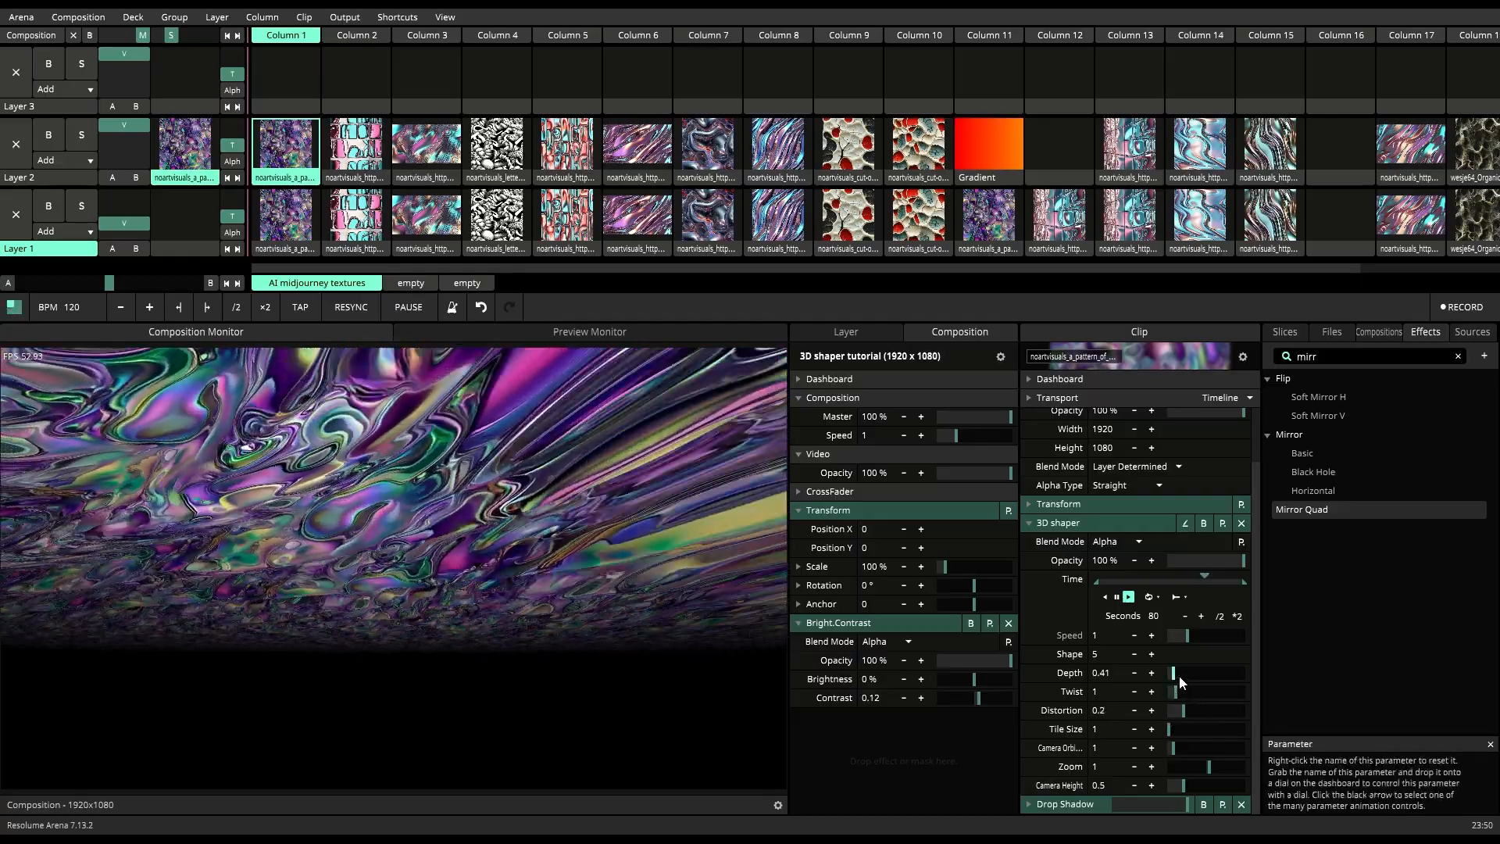
double_click(1174, 677)
Step: Lower Shape to 0 and set Camera Orbit to 3.59, Zoom to -1.25 and Camera Height to -0.99
left_click(1134, 654)
left_click(1134, 654)
left_click(1134, 654)
left_click(1134, 654)
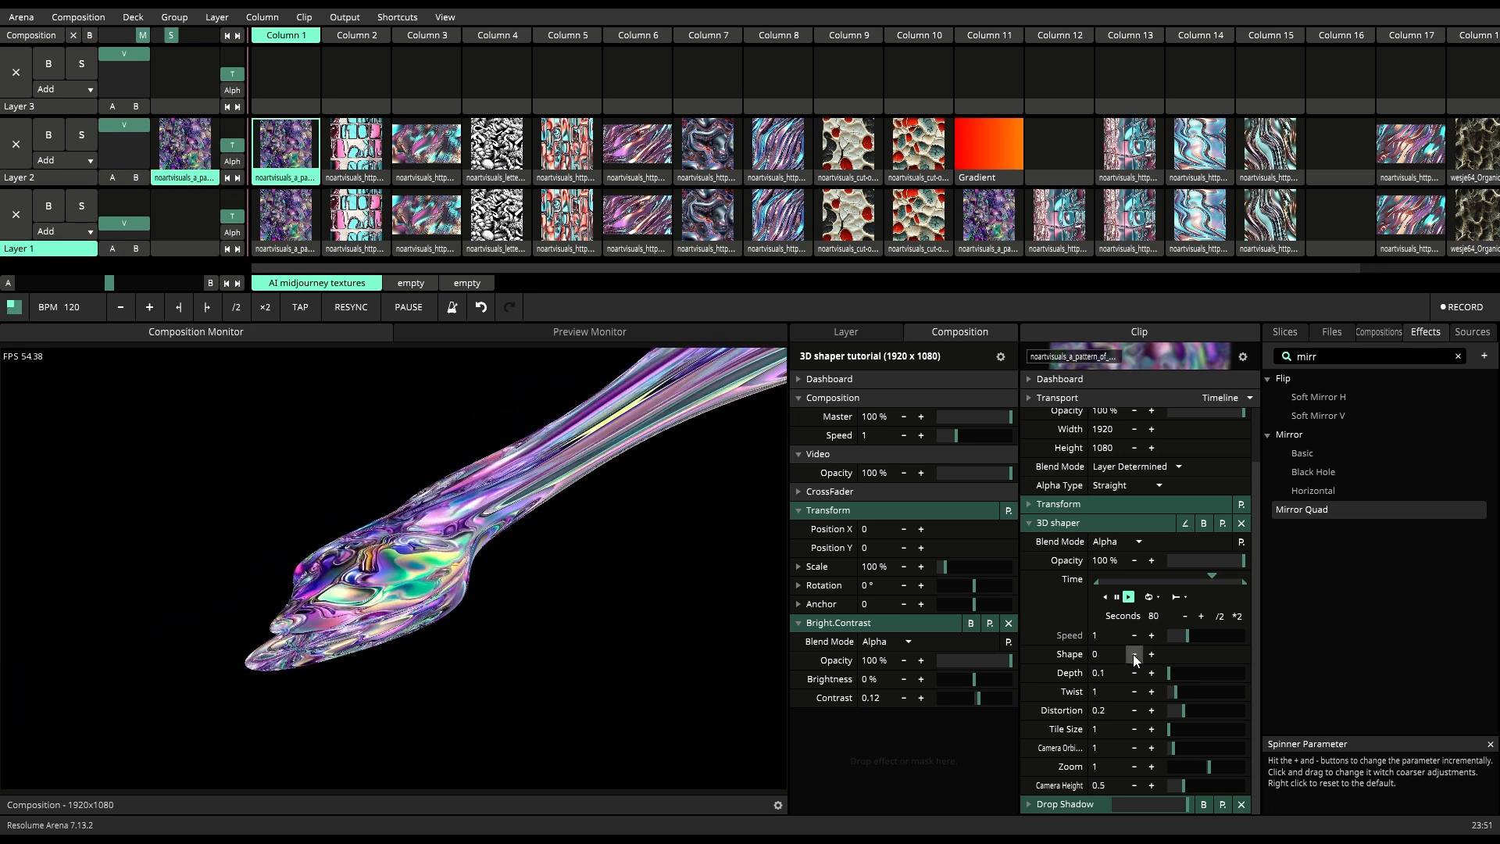
left_click_drag(1171, 728, 1207, 730)
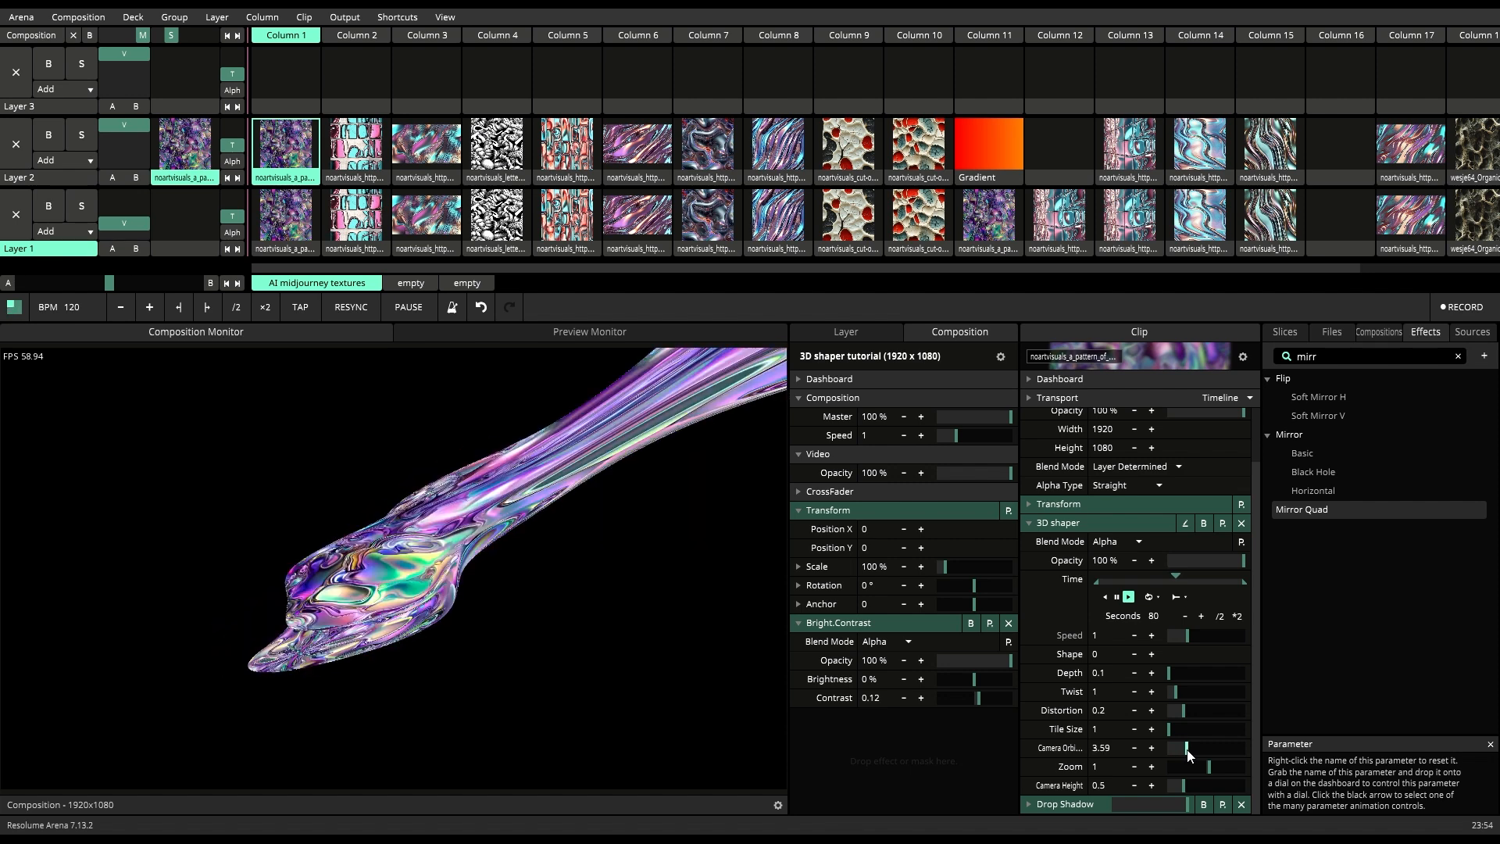
left_click_drag(1199, 760, 1174, 785)
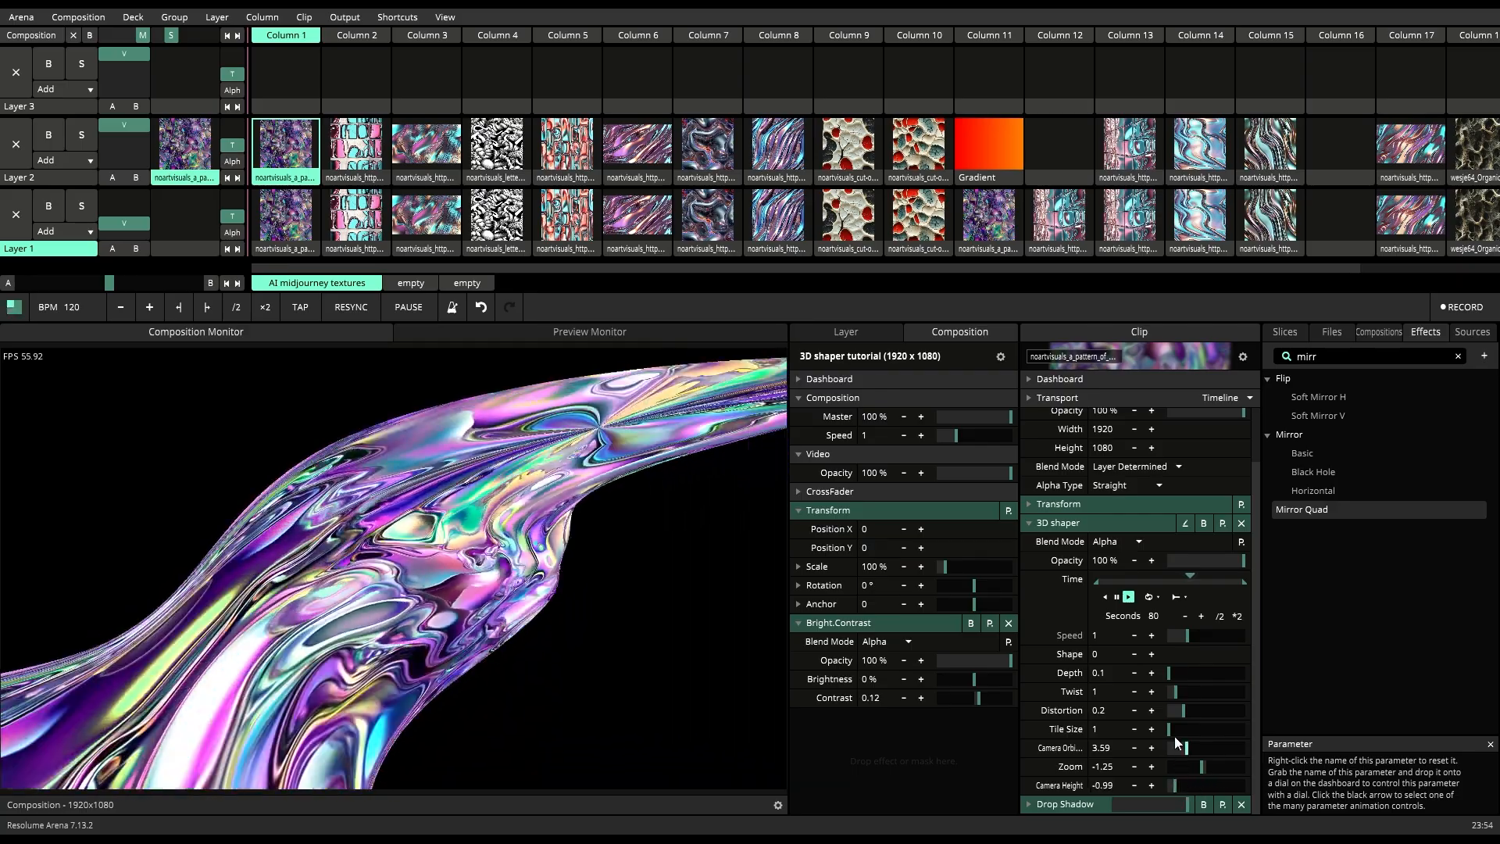
Step: Raise Shape to 1, set Camera Height to -0.62 and Camera Orbit to 0, and adjust Zoom
left_click(1154, 655)
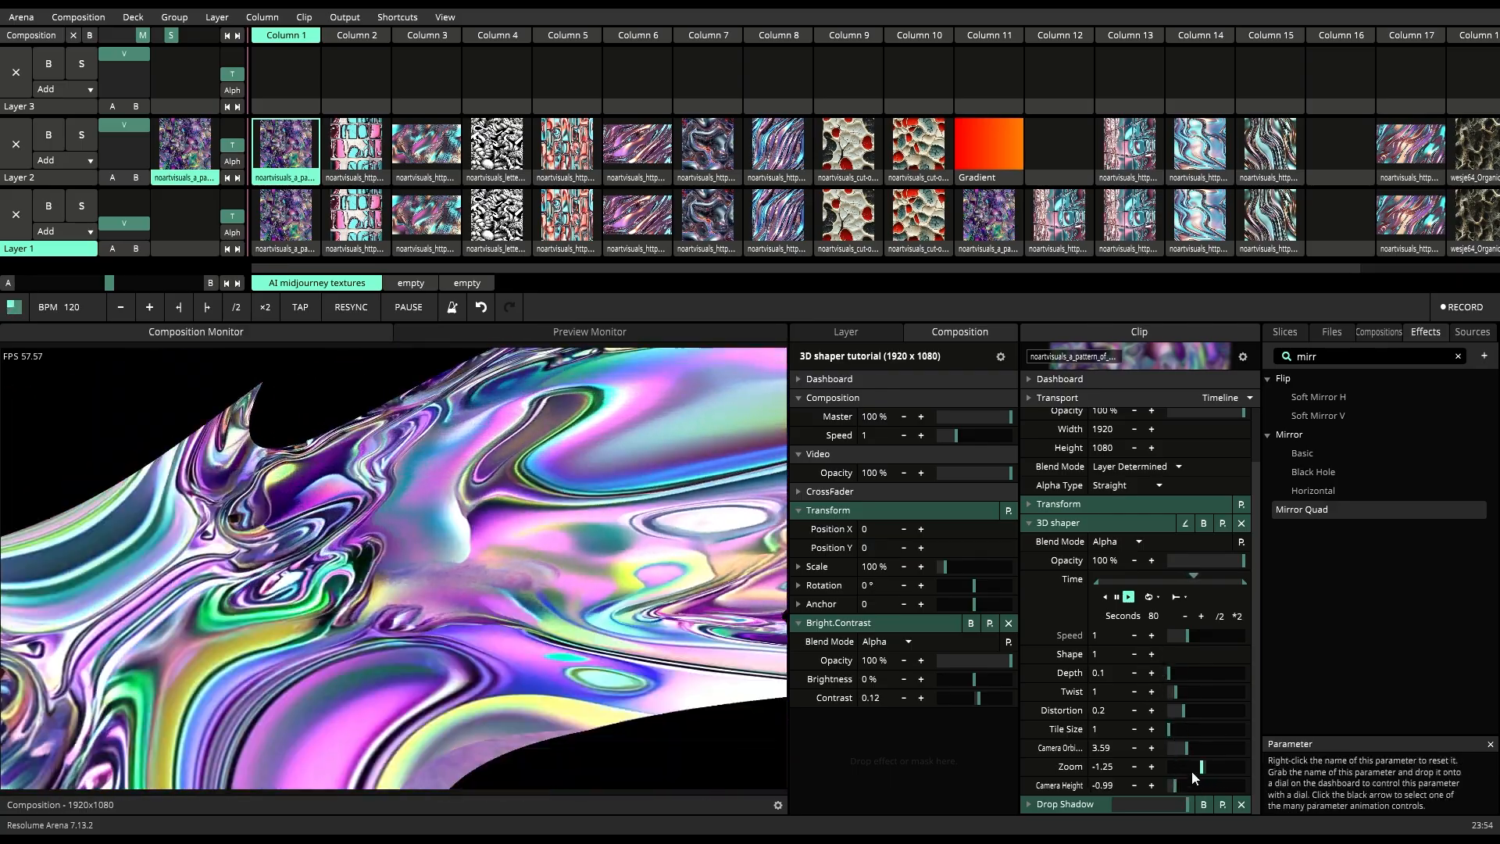
left_click_drag(1179, 784, 1154, 751)
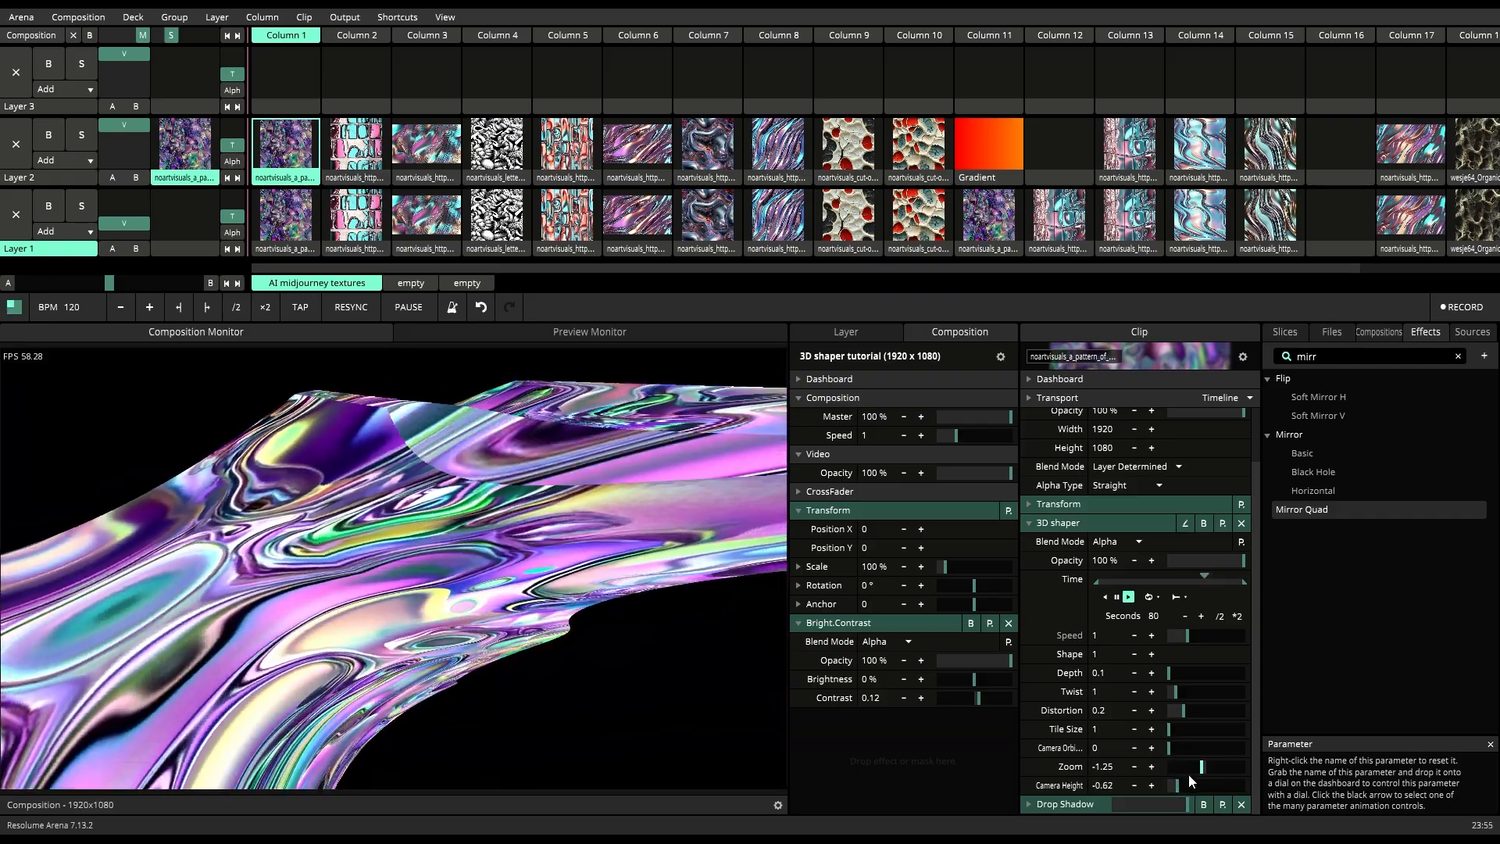
left_click(1188, 766)
mouse_move(1189, 765)
left_mouse_down()
mouse_move(1206, 767)
mouse_move(1173, 750)
mouse_move(1195, 766)
left_mouse_up()
Step: Raise Shape to 2, set Camera Orbit to 2.5, Zoom to -3.33 and Camera Height to -1.99, and raise Shape to 3
left_click(1151, 654)
left_click_drag(1195, 766, 1170, 790)
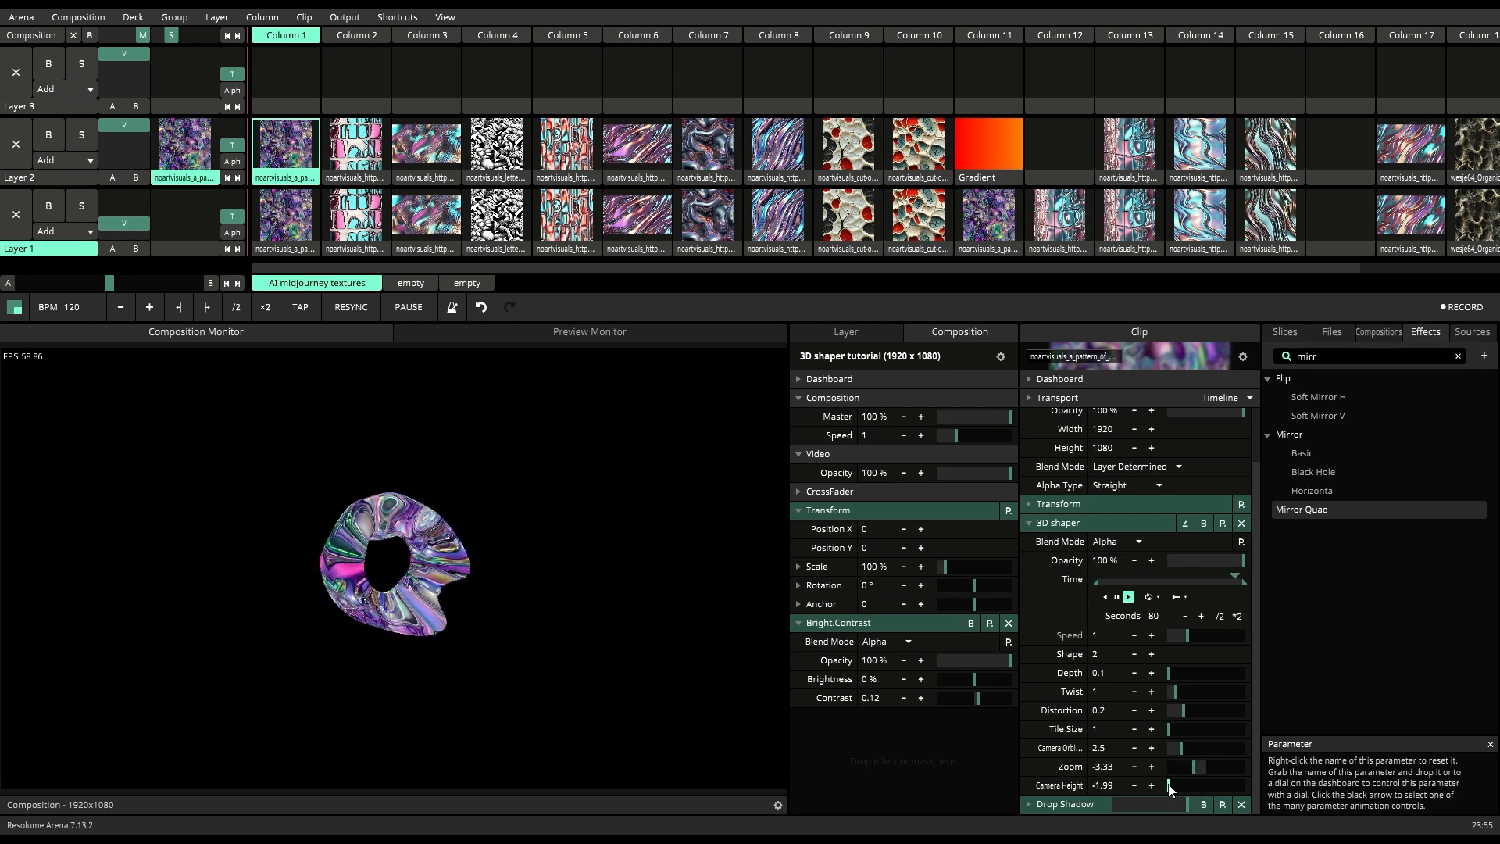
left_click(1152, 654)
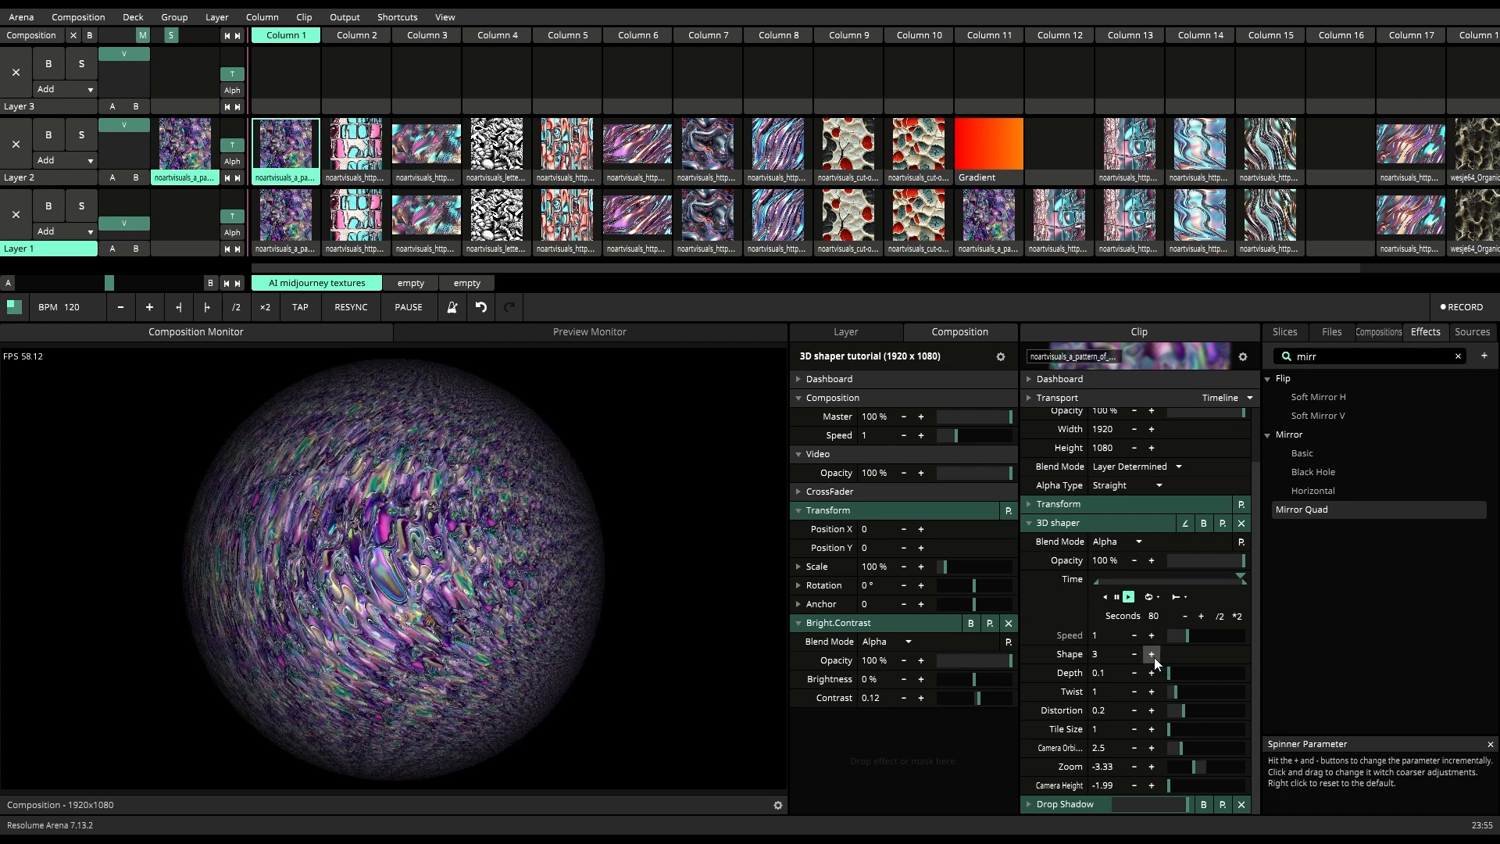
Step: Raise Shape to 4, set Camera Orbit to 4.53, Zoom to -2.08 and Camera Height to 0.76, and raise Shape to 5
left_click(1152, 654)
mouse_move(1197, 767)
left_mouse_down()
mouse_move(1221, 764)
mouse_move(1195, 765)
mouse_move(1200, 789)
mouse_move(1137, 786)
mouse_move(1199, 786)
mouse_move(1170, 785)
mouse_move(1177, 743)
mouse_move(1202, 748)
mouse_move(1198, 786)
mouse_move(1183, 744)
mouse_move(1211, 748)
mouse_move(1192, 748)
left_mouse_up()
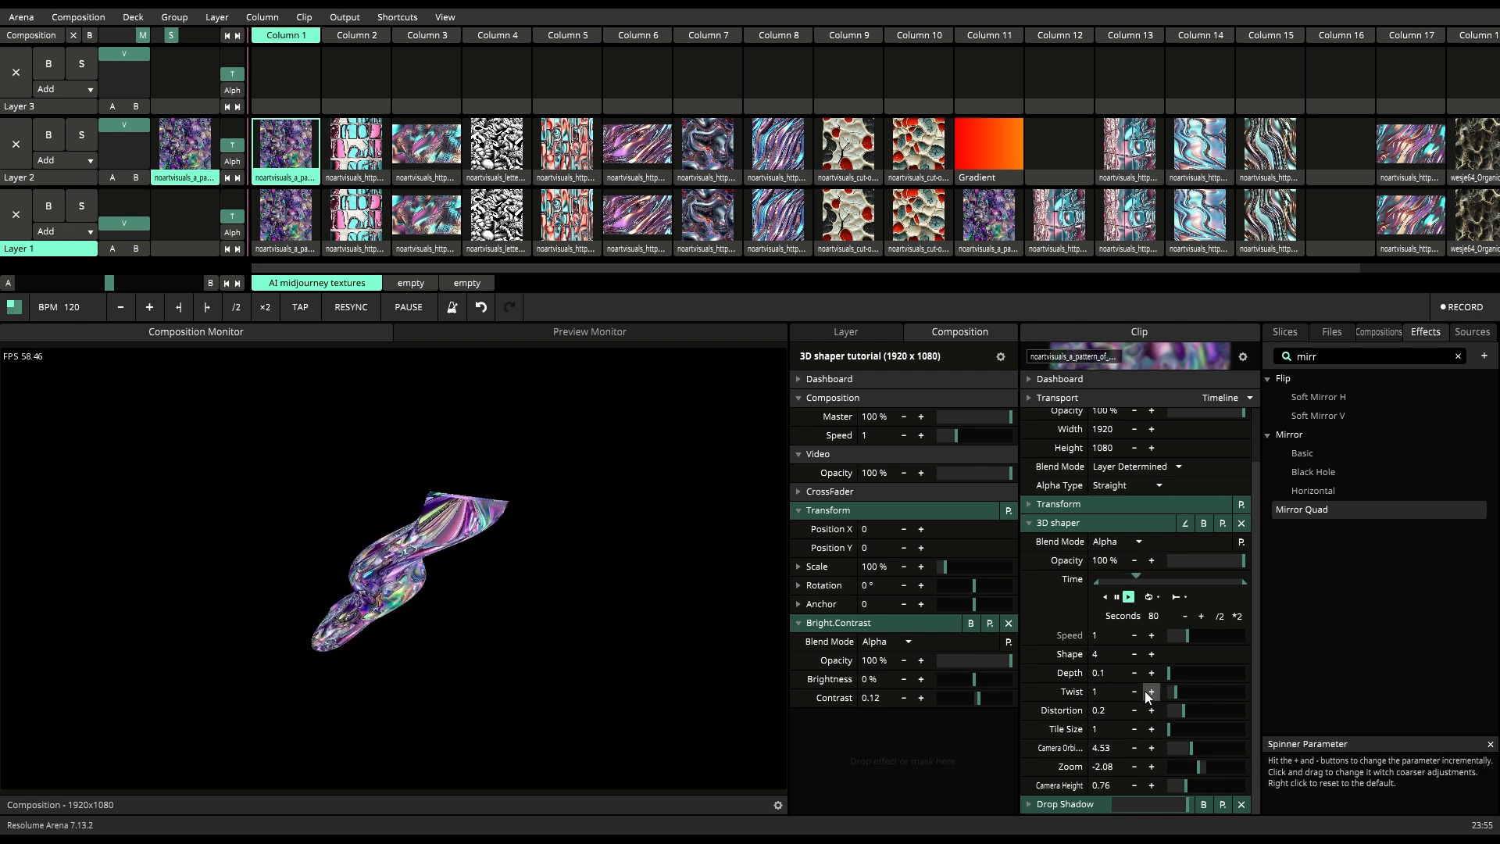
left_click(1152, 661)
Step: Set Camera Orbit to 0 and reset Zoom to 1 and Camera Height to 0.5
left_click_drag(1199, 766, 1165, 753)
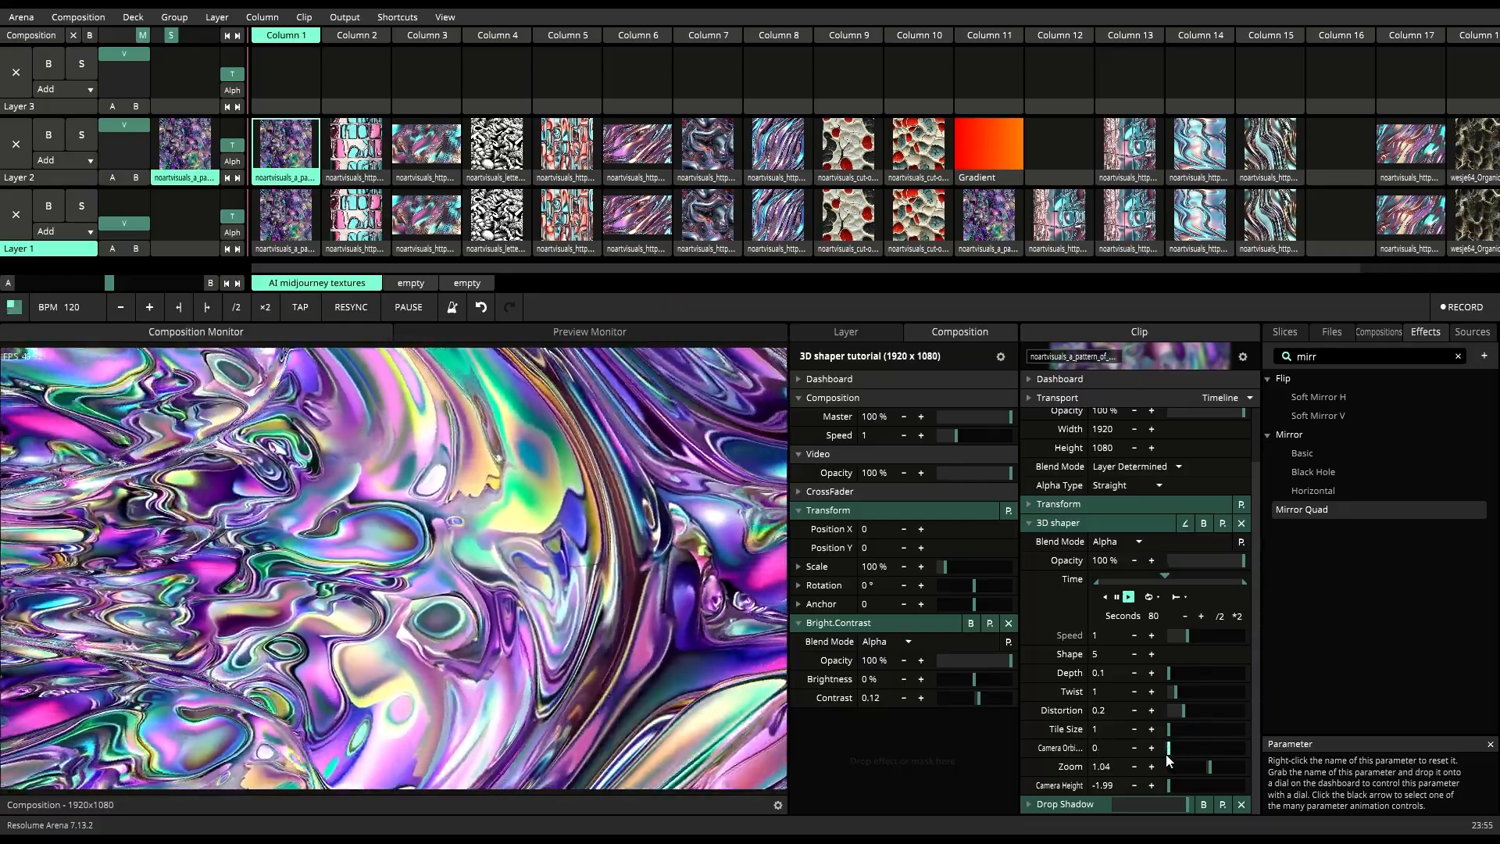
double_click(1187, 766)
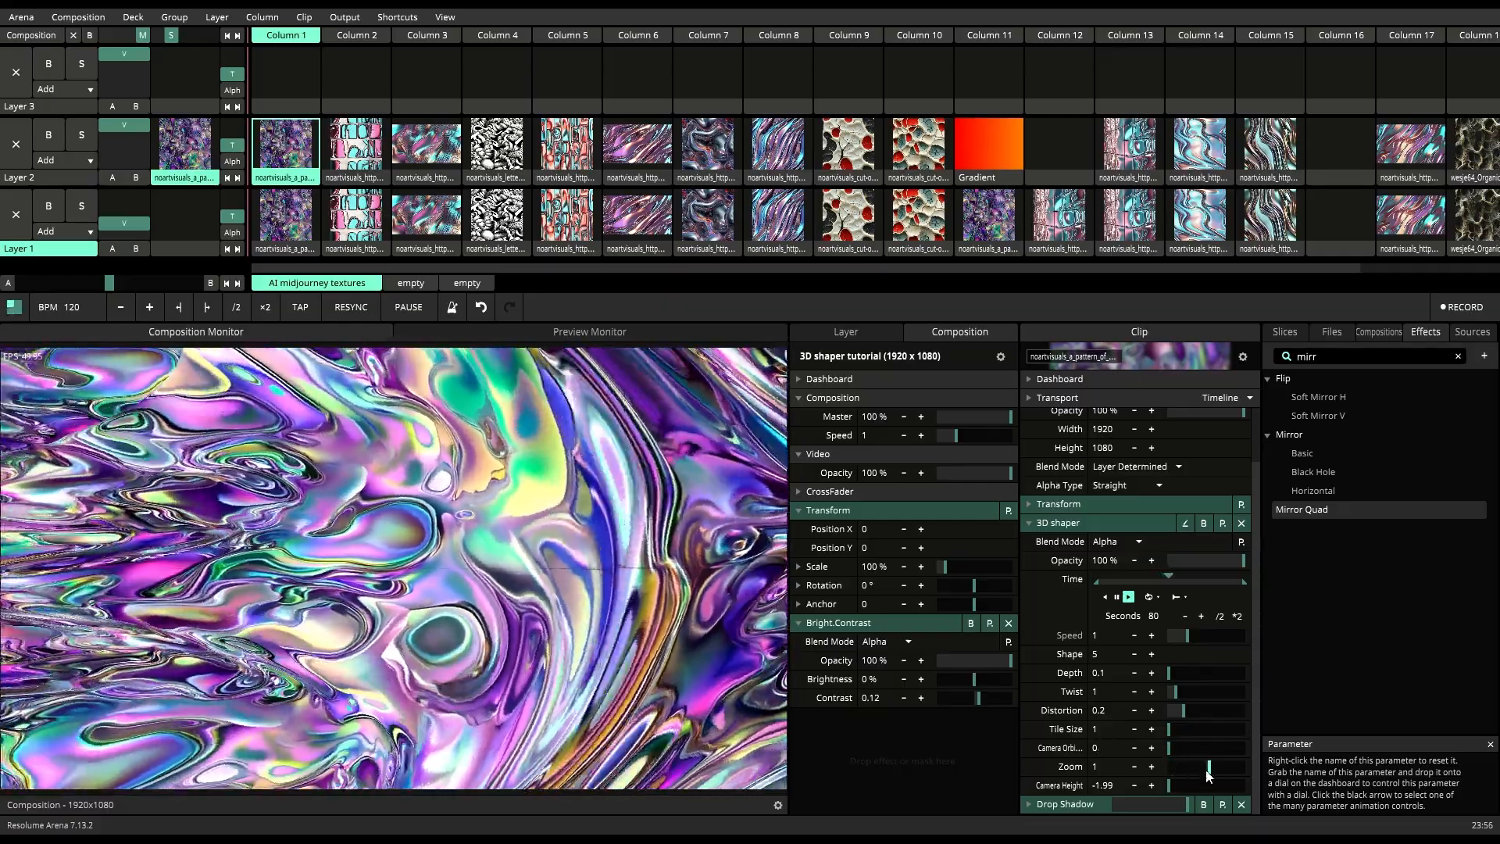
double_click(1171, 783)
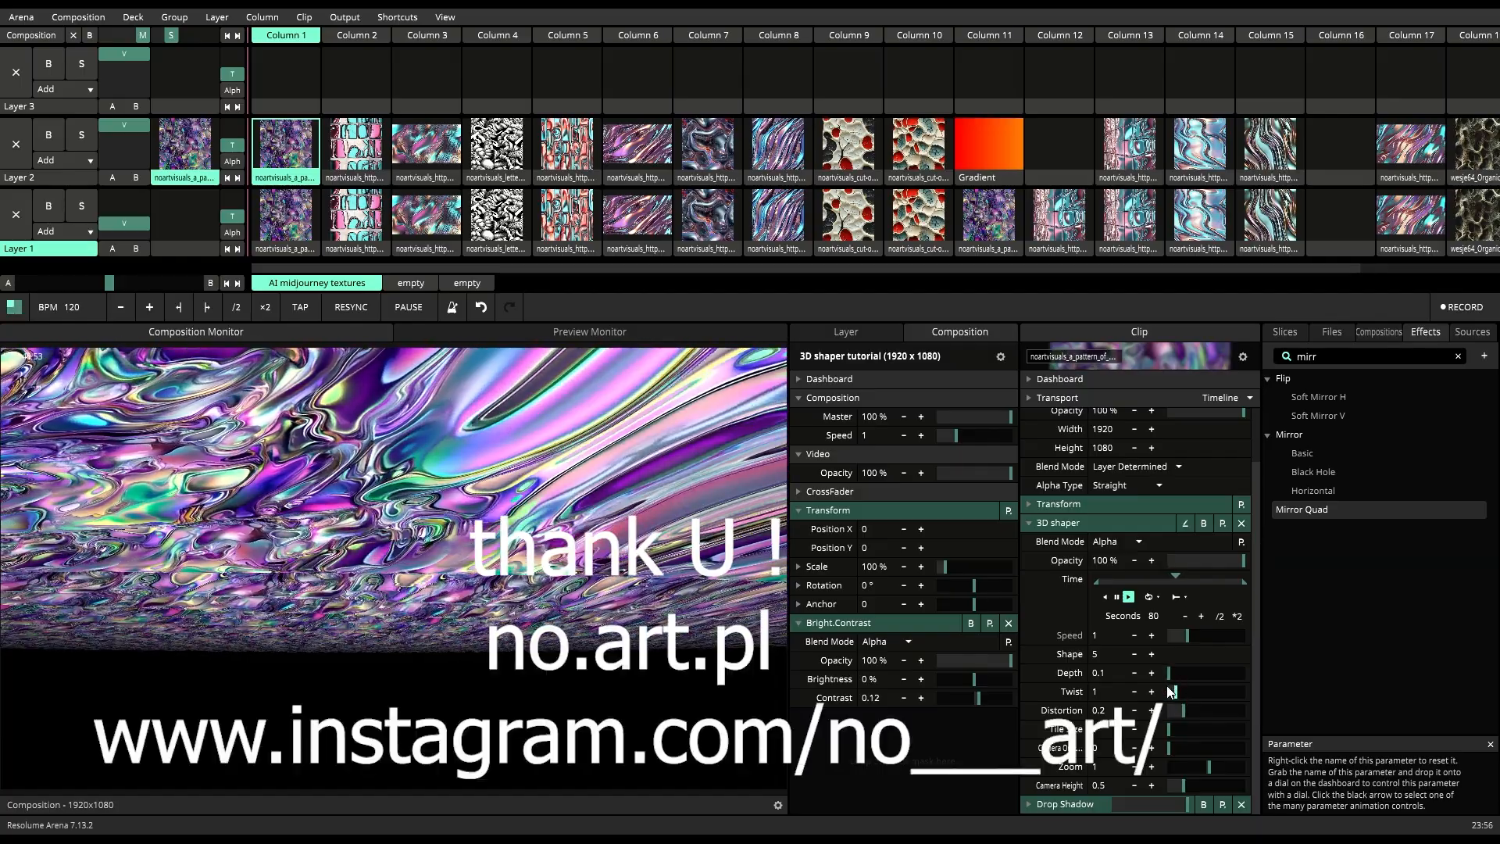
Step: Lower the 3D shaper's Shape value by five steps
left_click(1140, 649)
left_click(1140, 653)
left_click(1140, 653)
left_click(1140, 653)
left_click(1140, 654)
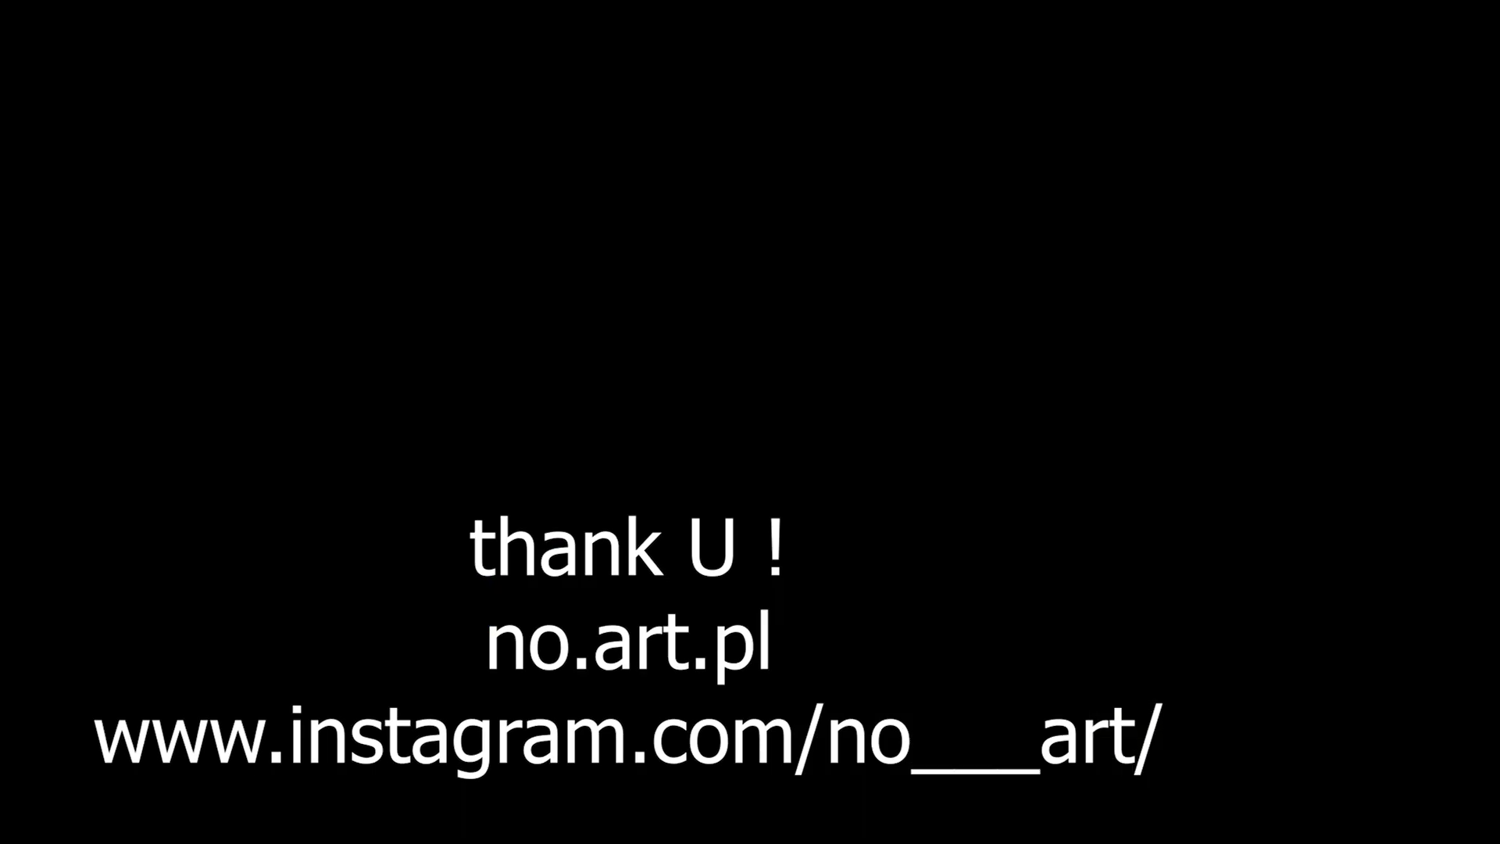